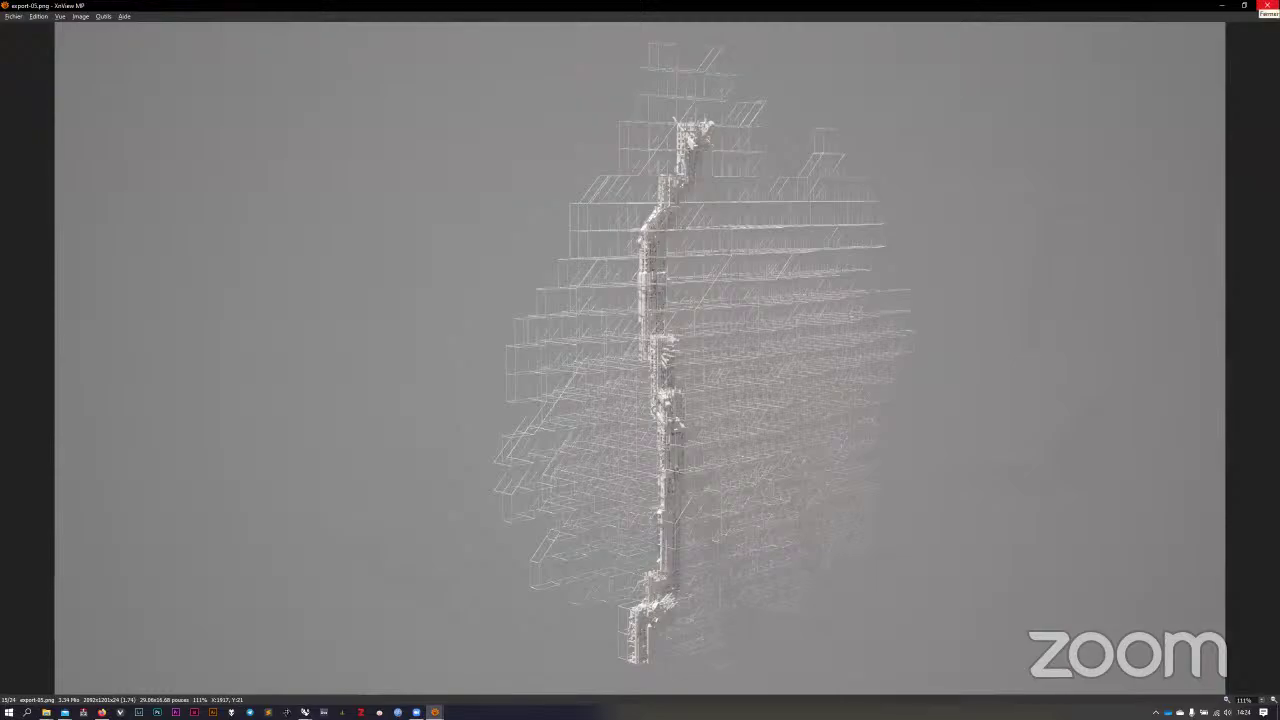
# Step: Close the export-05.png render and inspect the red shortest-path cells in the Pipes-typo-004 Rhino model
pyautogui.click(1267, 5)
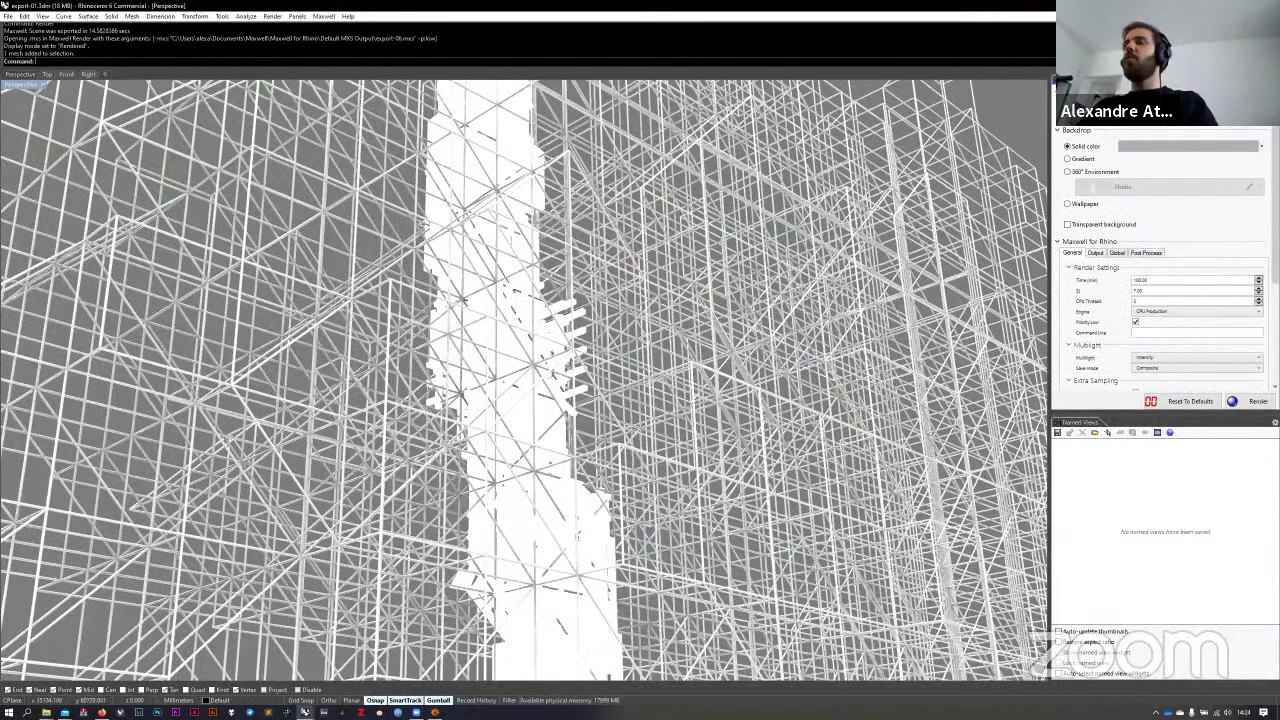
pyautogui.hotkey('alt', 'Tab')
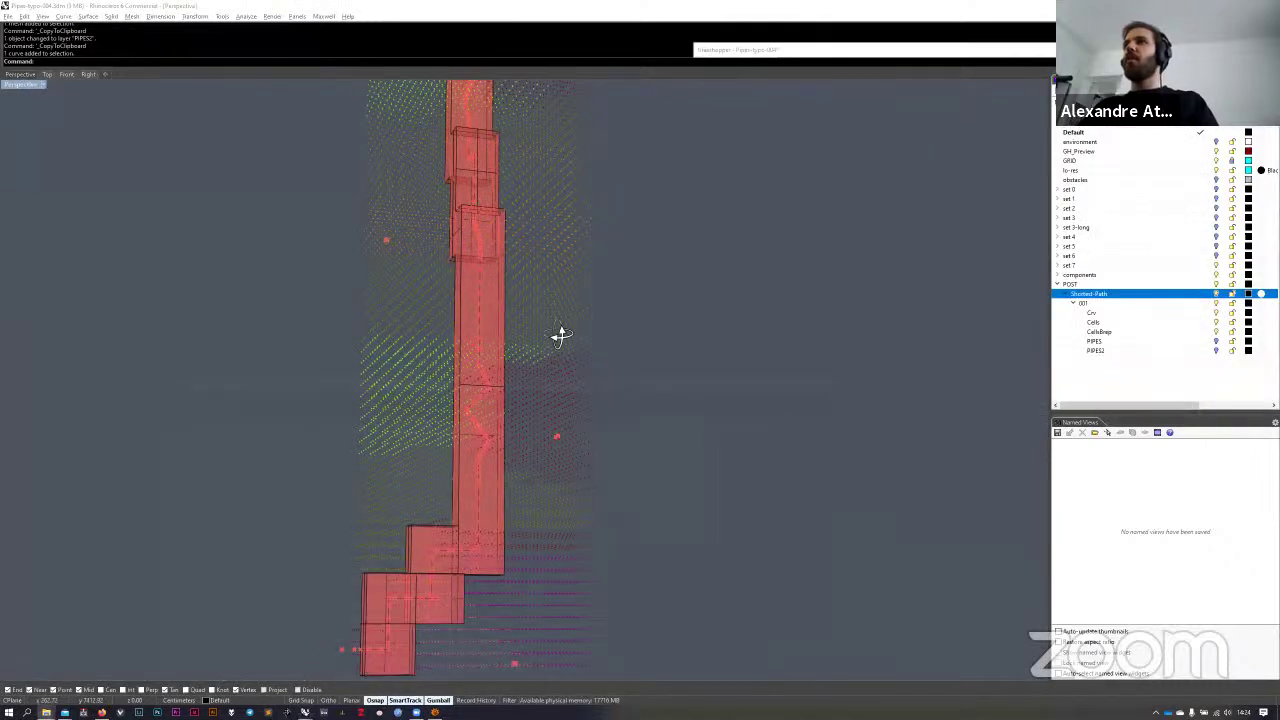
pyautogui.moveTo(560, 334); pyautogui.dragTo(708, 318, button='right')
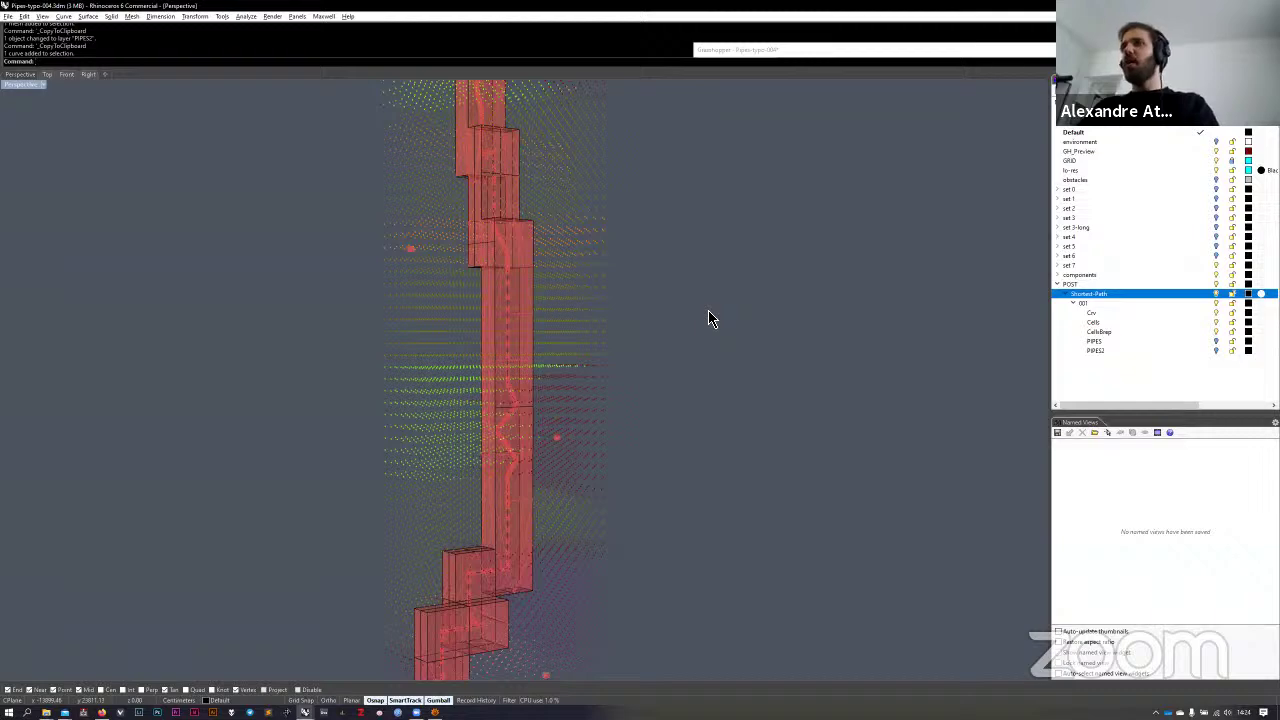
pyautogui.scroll(3, 491, 374)
pyautogui.scroll(-1, 550, 352)
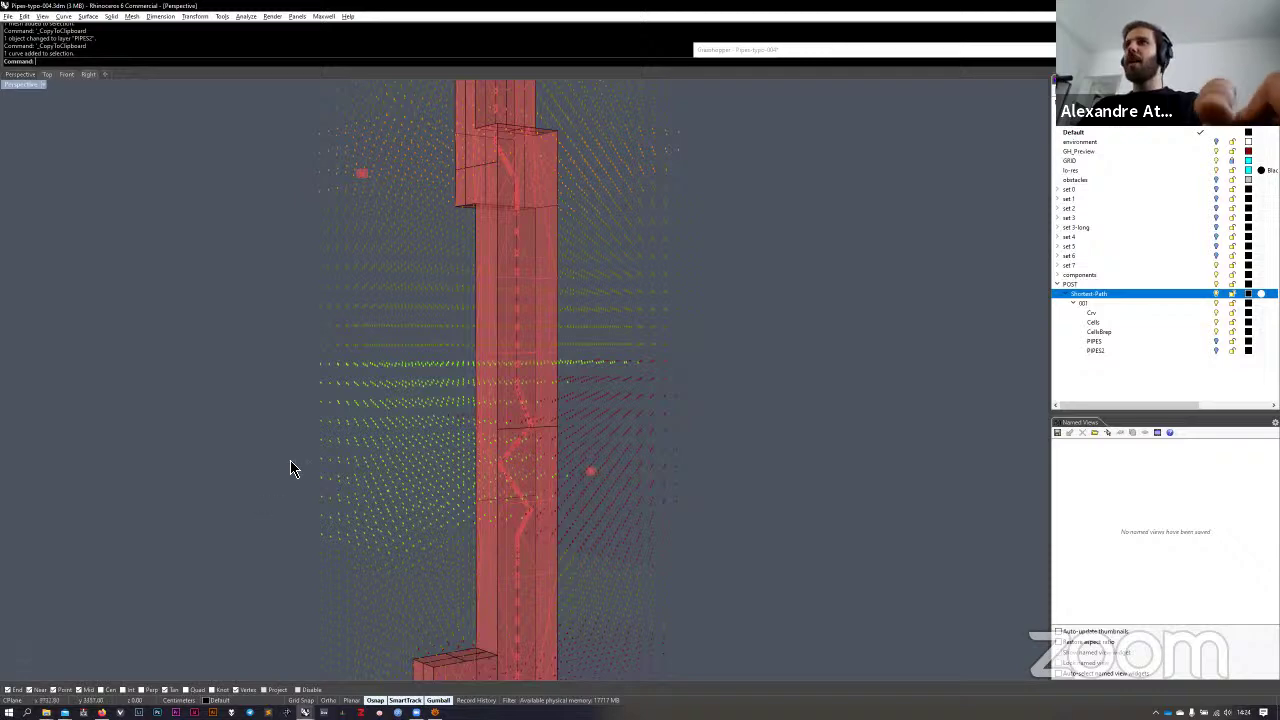
# Step: Switch to the 200701_linearAssemblage Rhino model and highlight the shortest-path curve in the Right view
pyautogui.hotkey('alt', 'Tab')
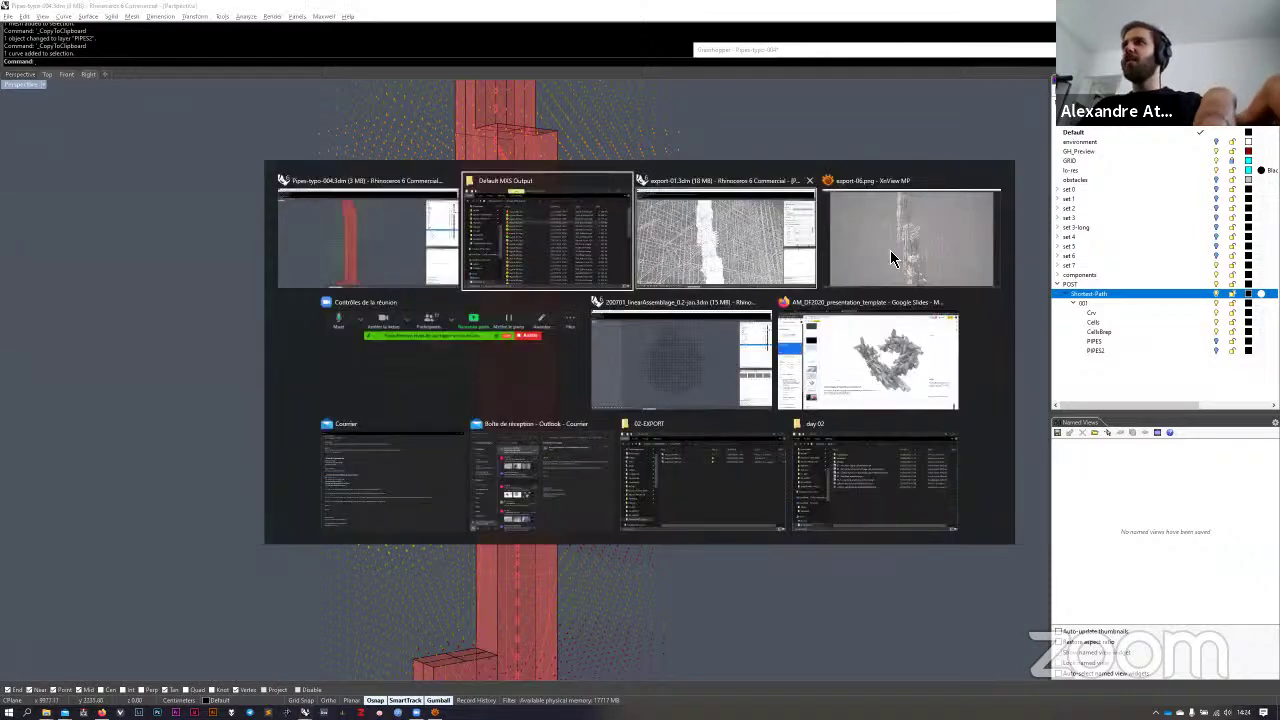
pyautogui.click(724, 374)
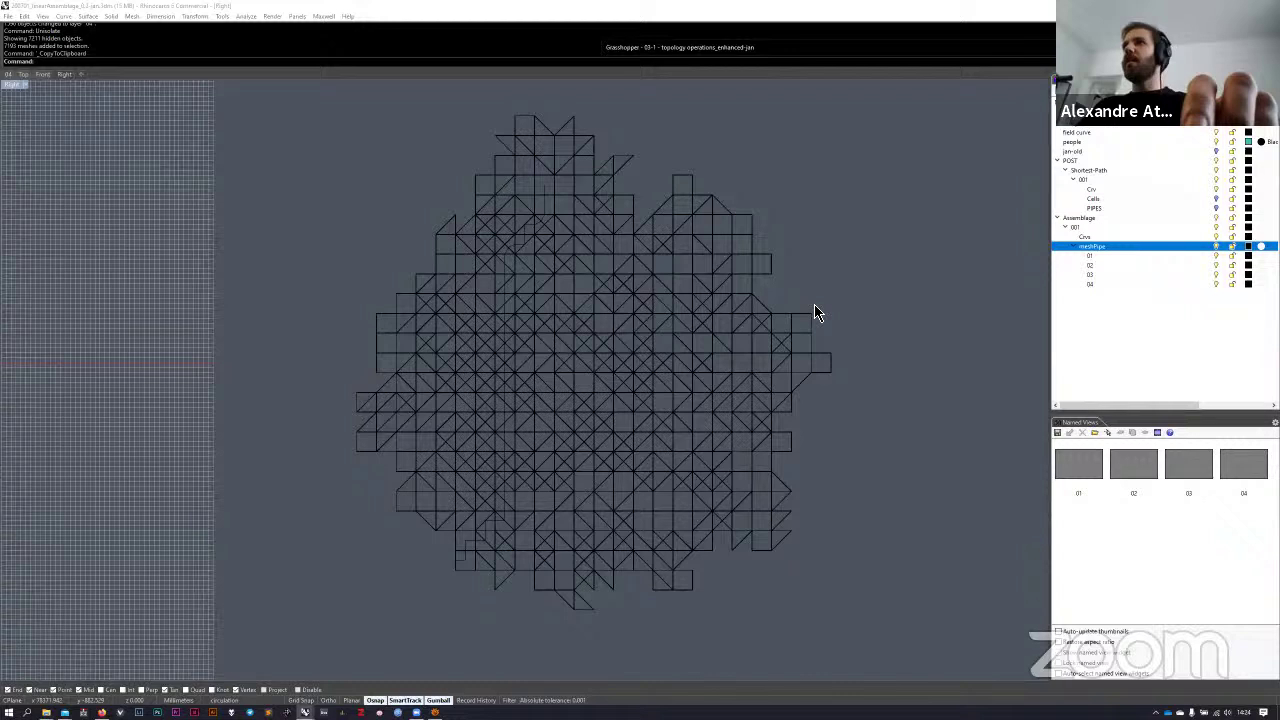
pyautogui.moveTo(814, 304); pyautogui.dragTo(730, 310, button='right')
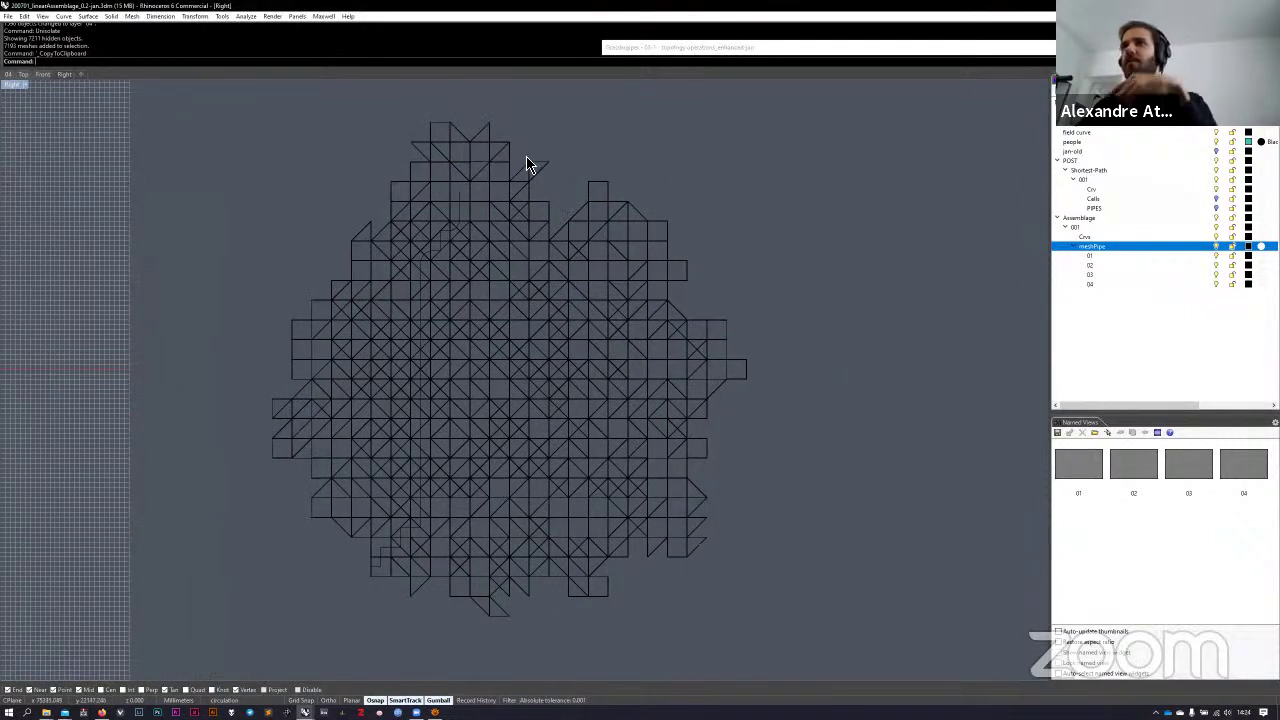
pyautogui.hotkey('ctrl', 'v')
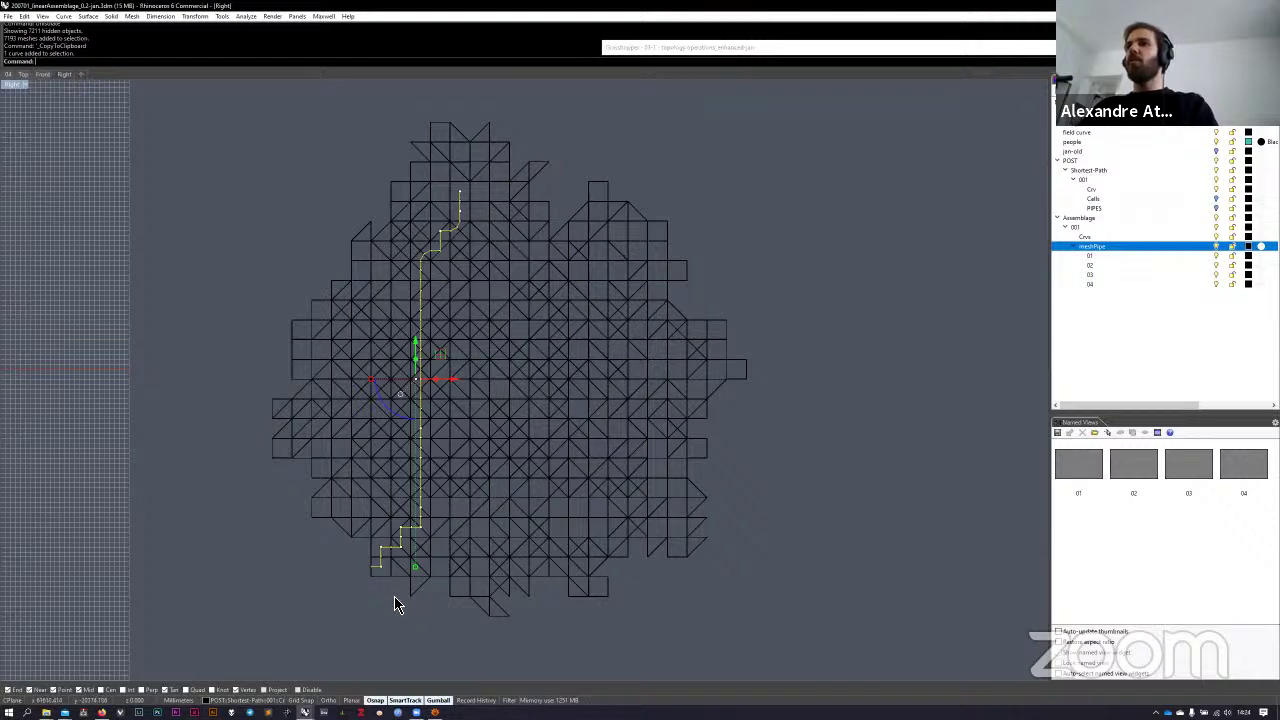
pyautogui.scroll(6, 395, 540)
pyautogui.scroll(-2, 389, 586)
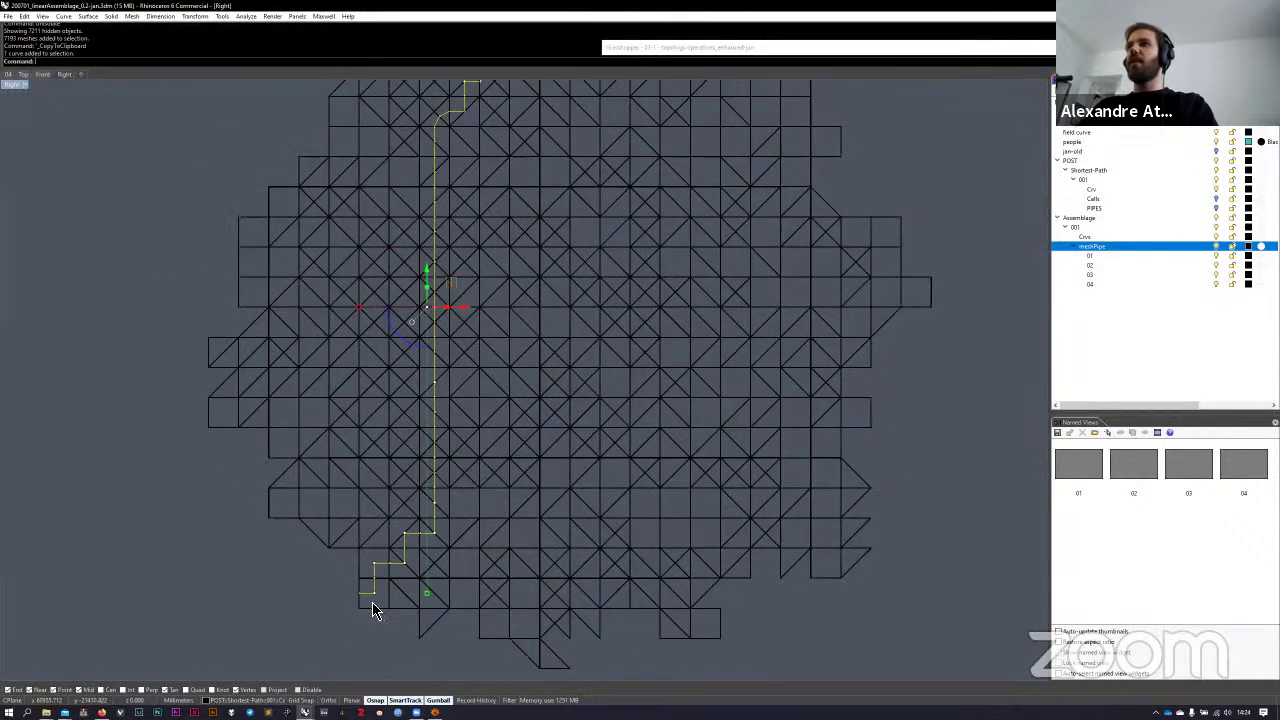
pyautogui.scroll(-3, 372, 602)
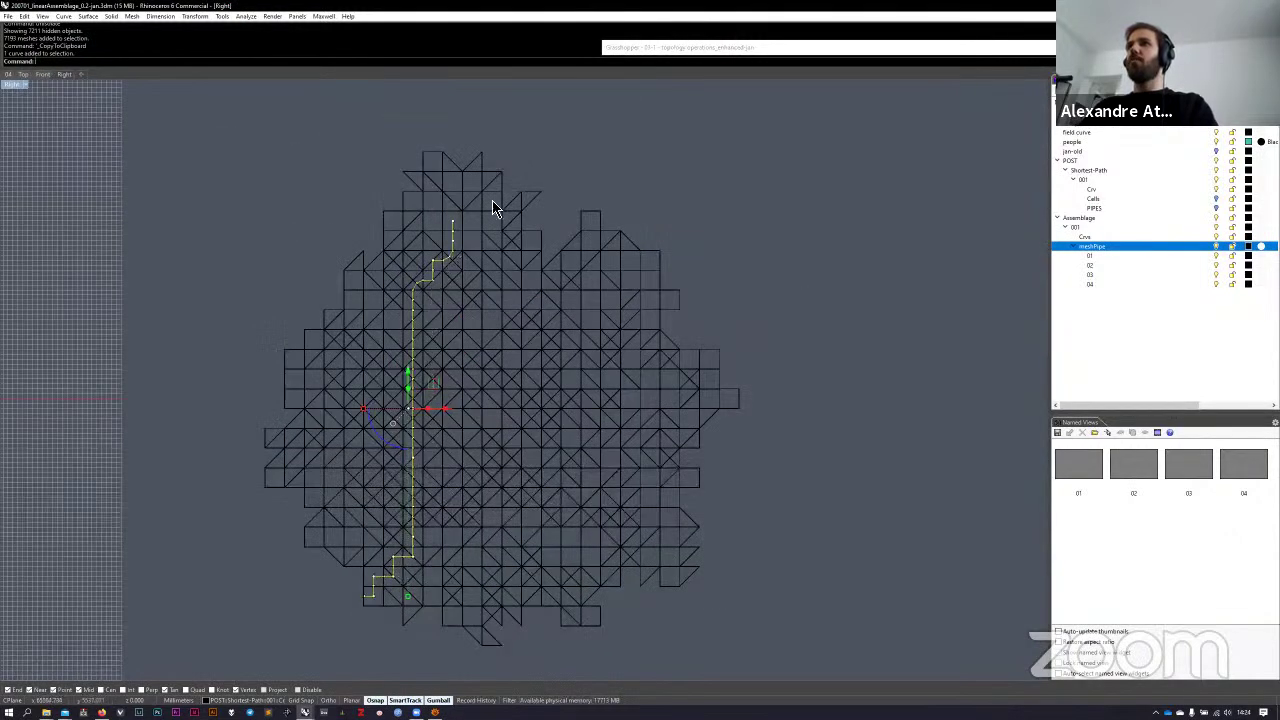
pyautogui.scroll(5, 478, 338)
pyautogui.click(460, 340)
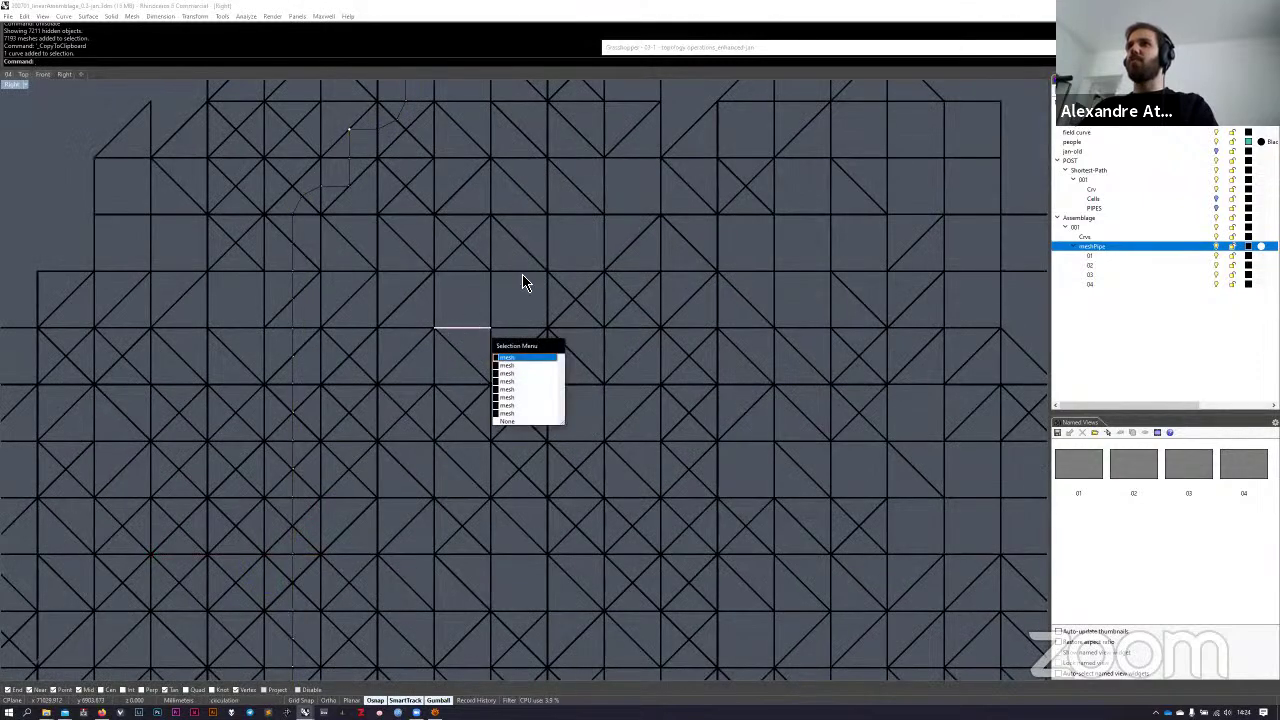
pyautogui.press('Escape')
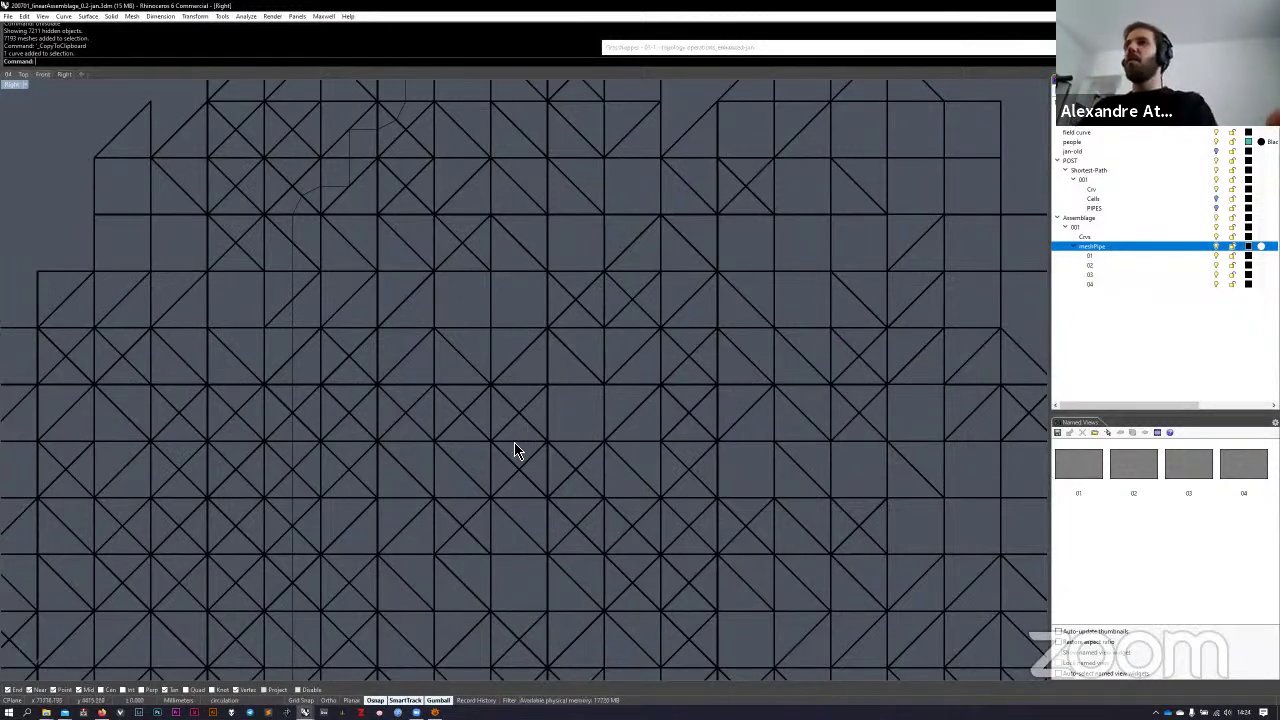
pyautogui.scroll(-5, 365, 298)
pyautogui.scroll(-2, 365, 298)
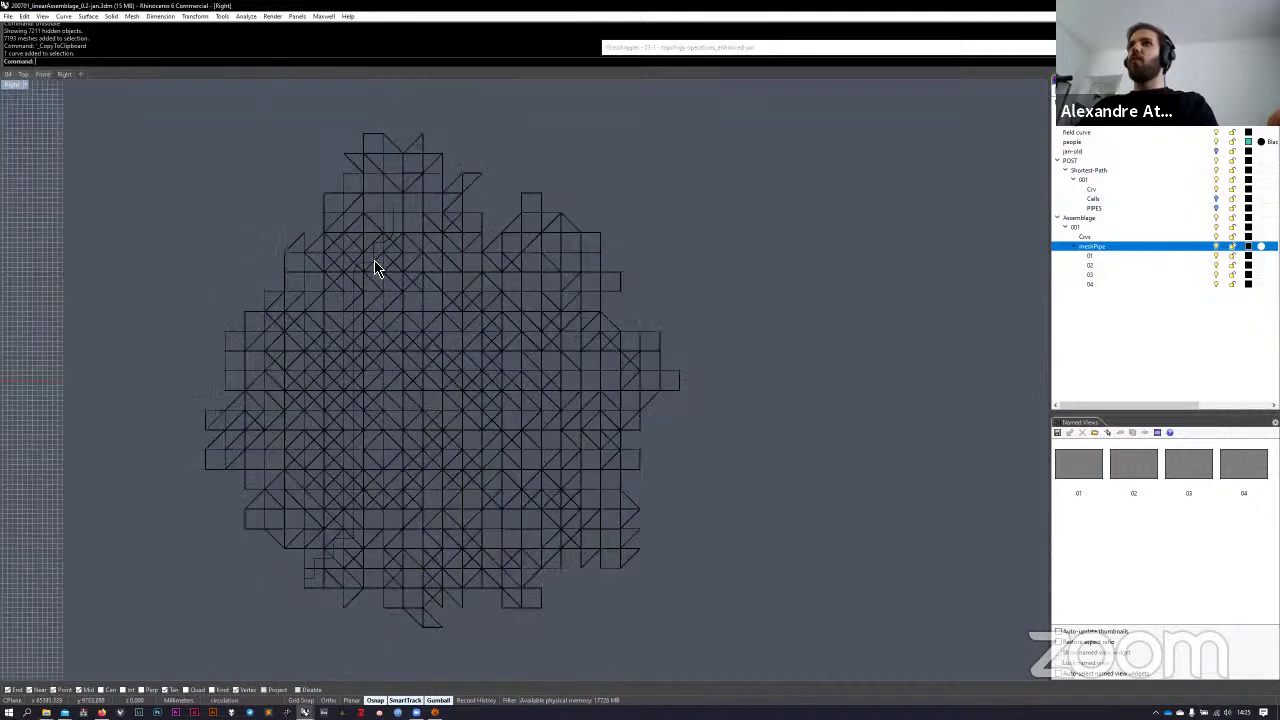
# Step: Select the shortest-path curve and examine its route through the assemblage in the 04 perspective view
pyautogui.click(392, 226)
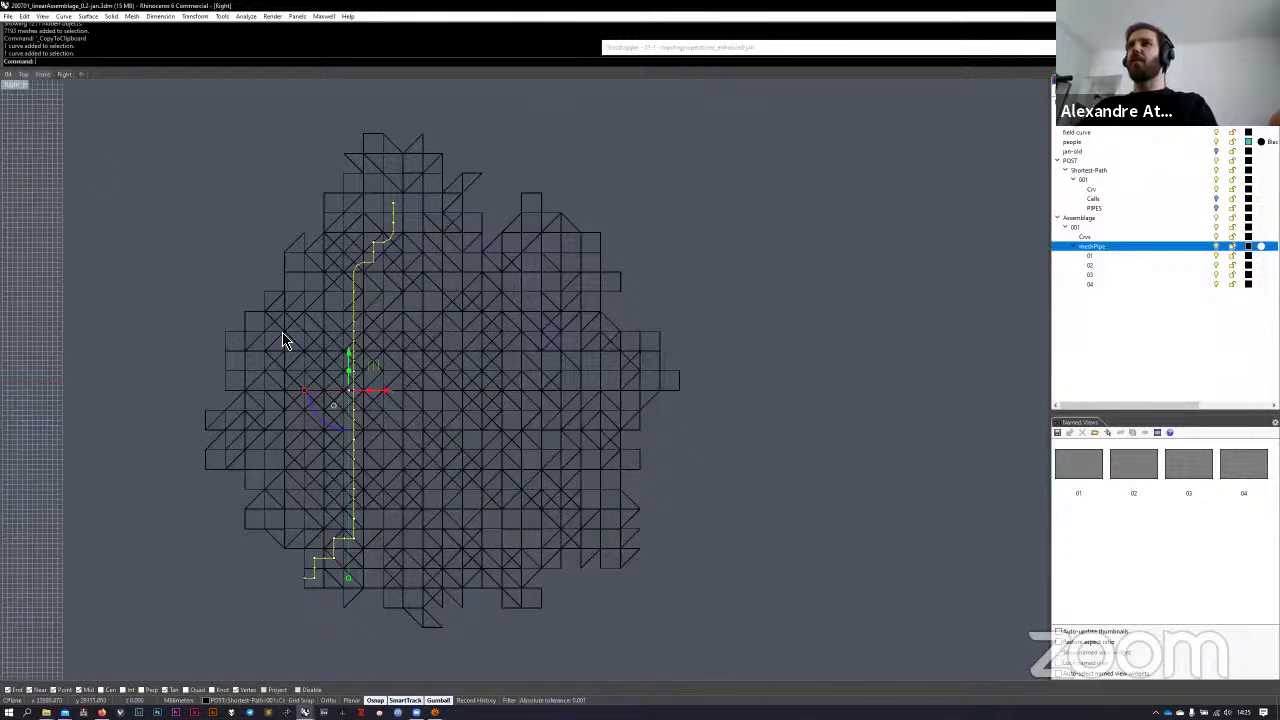
pyautogui.click(10, 76)
pyautogui.moveTo(586, 400); pyautogui.dragTo(458, 360, button='right')
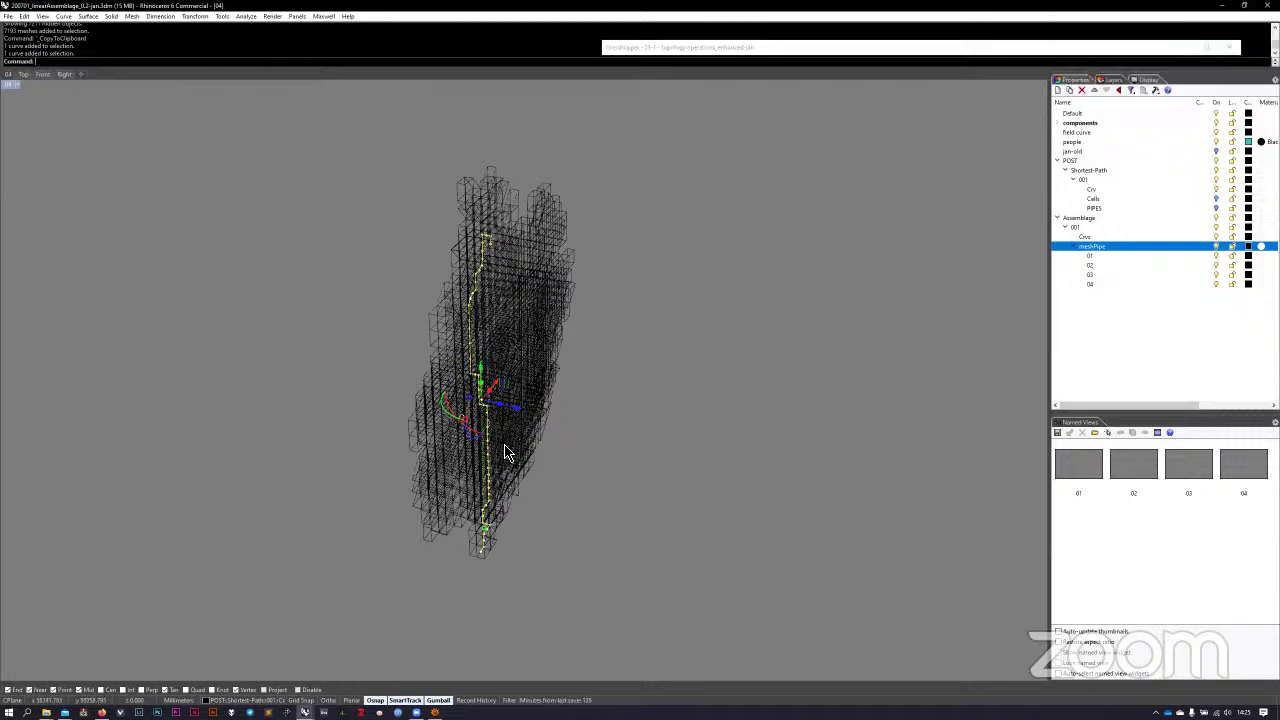
pyautogui.moveTo(757, 399); pyautogui.dragTo(560, 400, button='right')
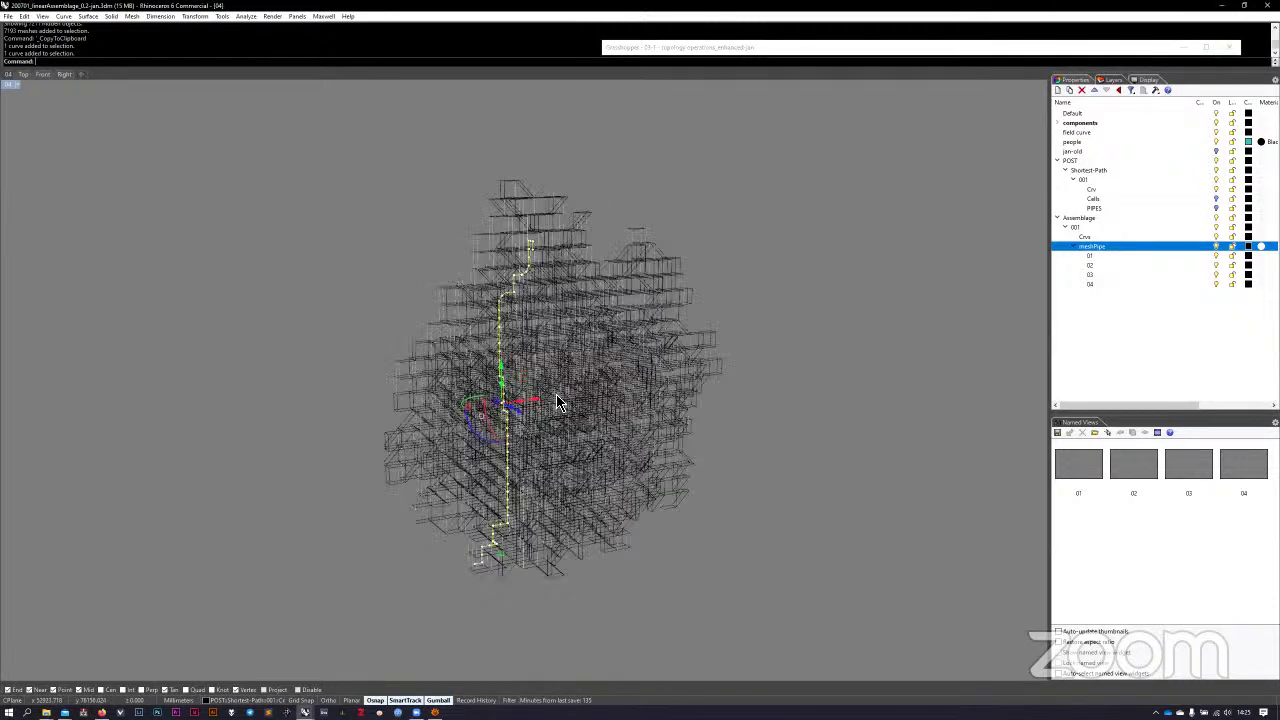
pyautogui.scroll(3, 523, 409)
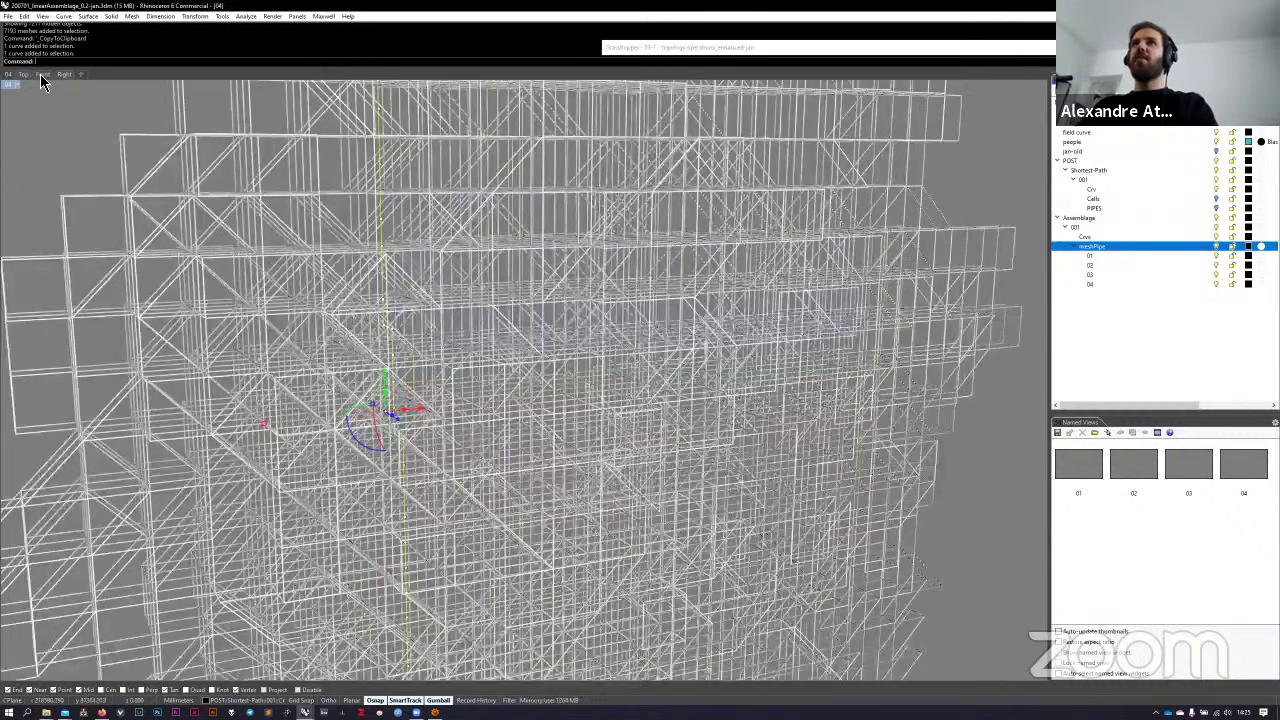
# Step: Compare the selected path curve with the surrounding grid in the Front and Right views
pyautogui.click(42, 74)
pyautogui.click(66, 75)
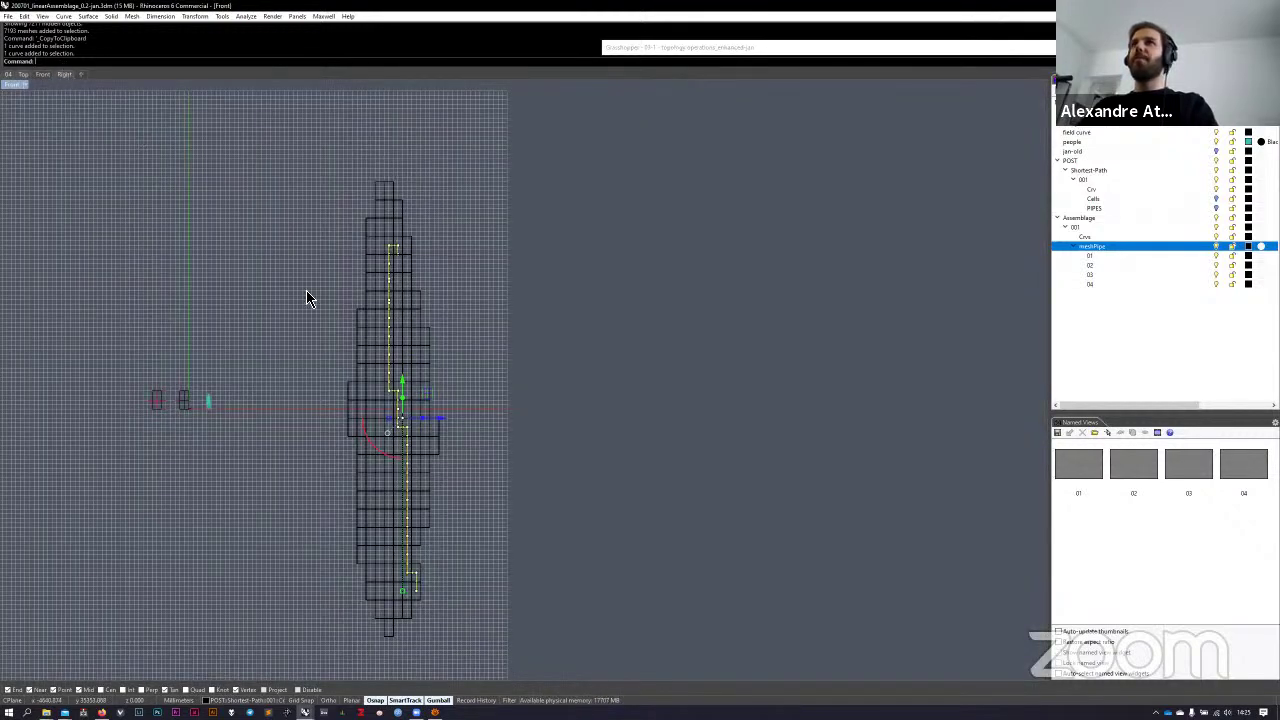
pyautogui.scroll(6, 358, 305)
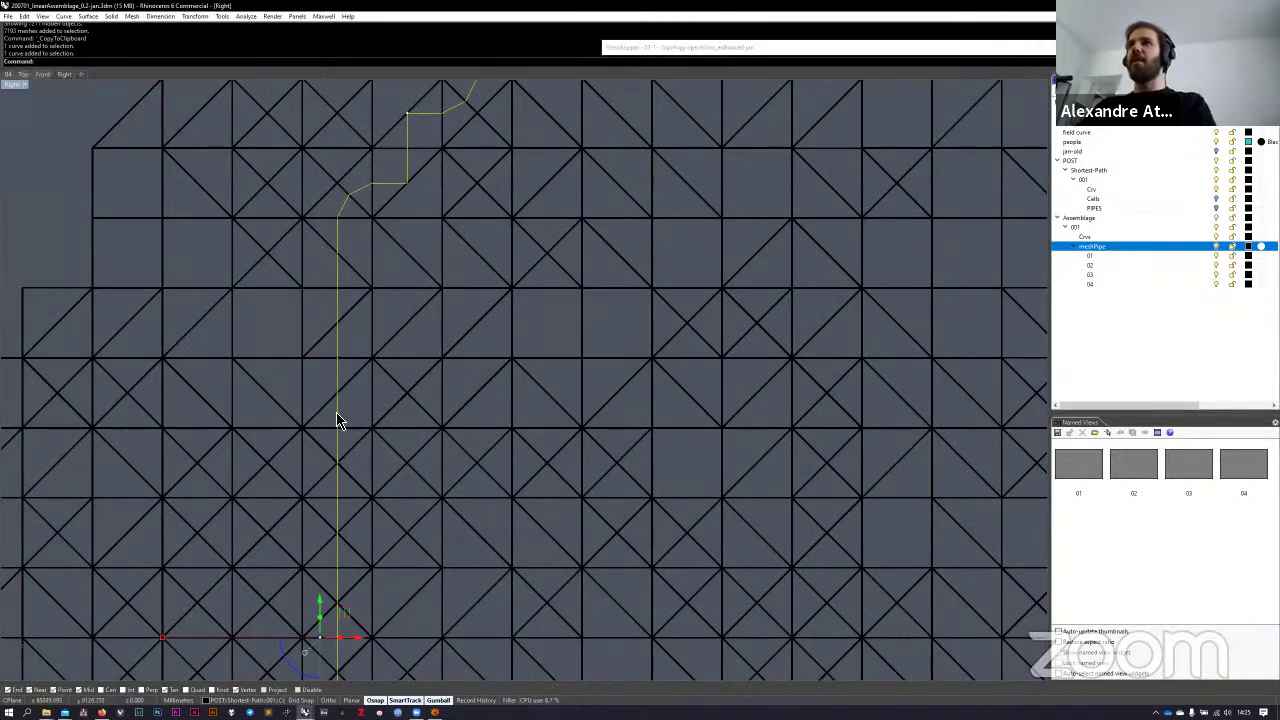
pyautogui.scroll(-4, 337, 372)
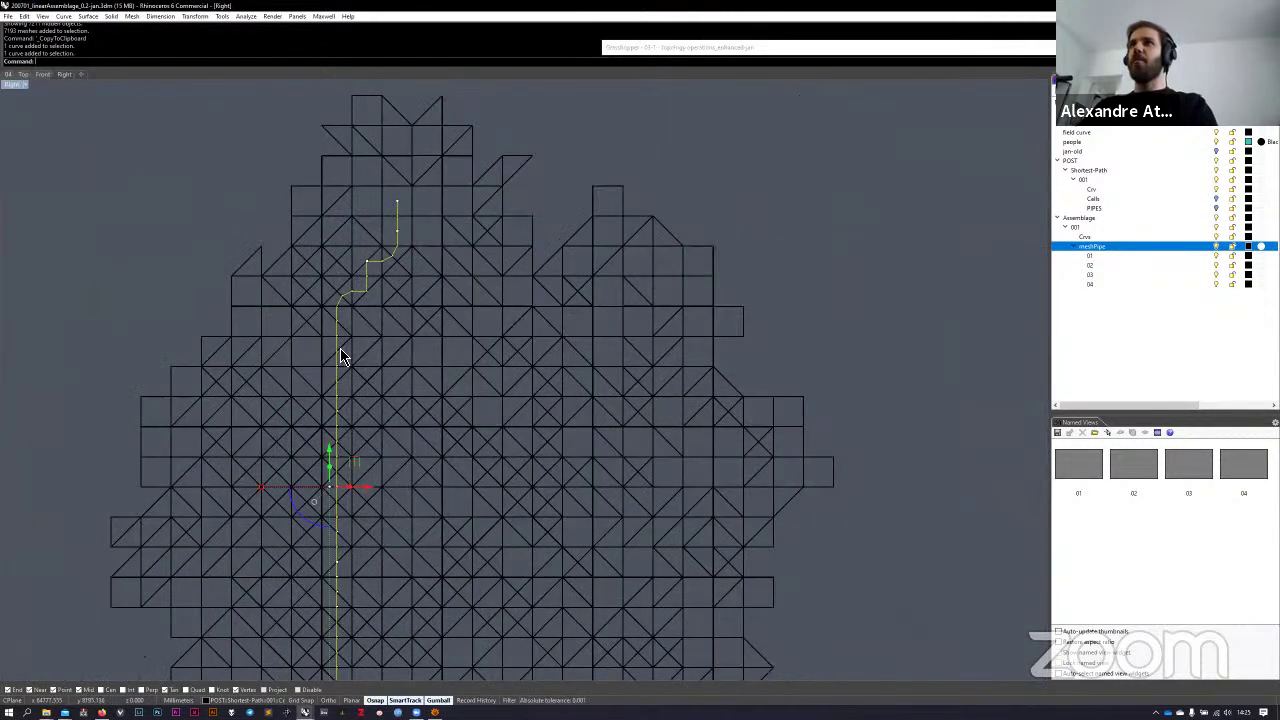
# Step: Highlight one horizontal row of mesh pipes around the path curve in the Right view, and clear the selection
pyautogui.scroll(3, 341, 356)
pyautogui.moveTo(456, 350); pyautogui.dragTo(205, 374)
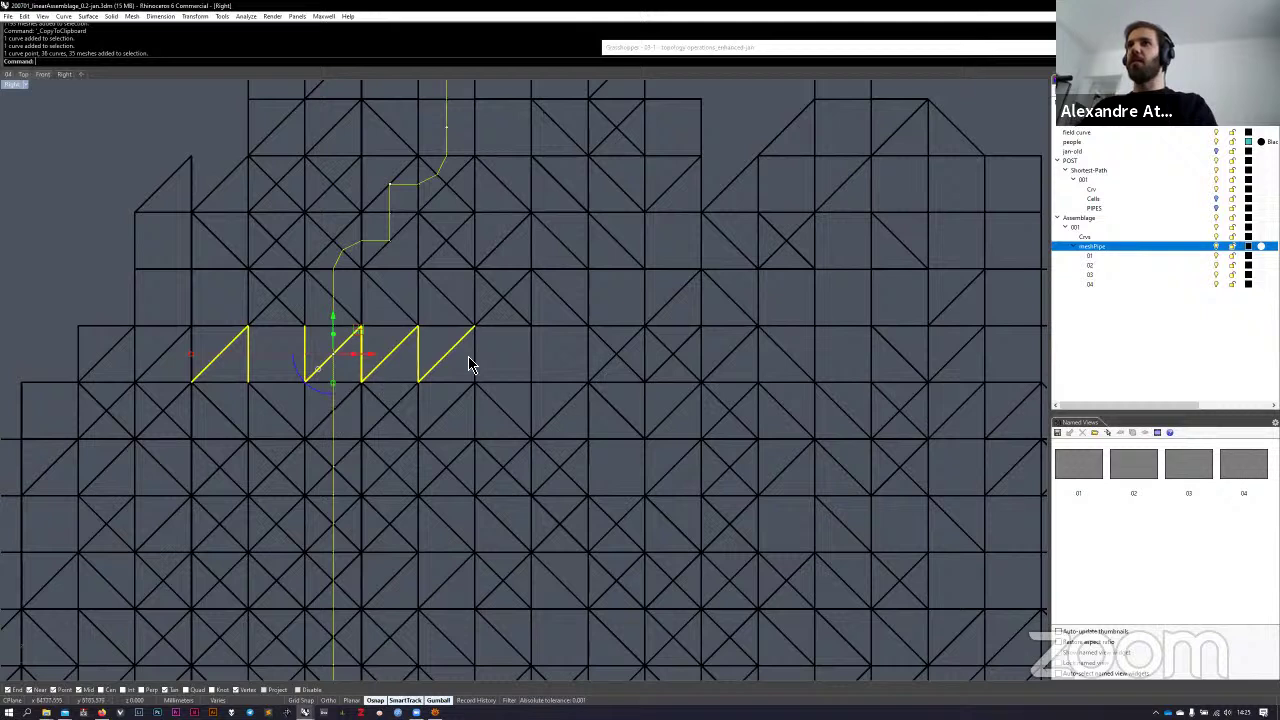
pyautogui.press('Escape')
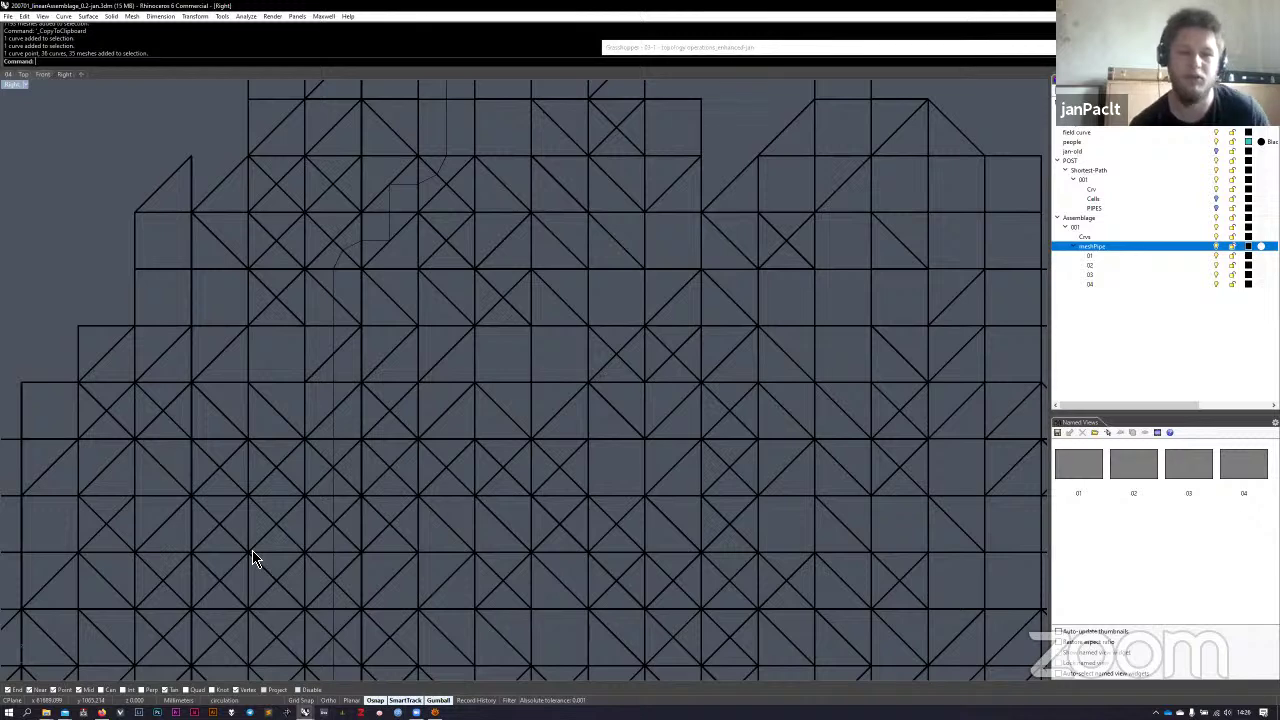
pyautogui.scroll(-3, 282, 432)
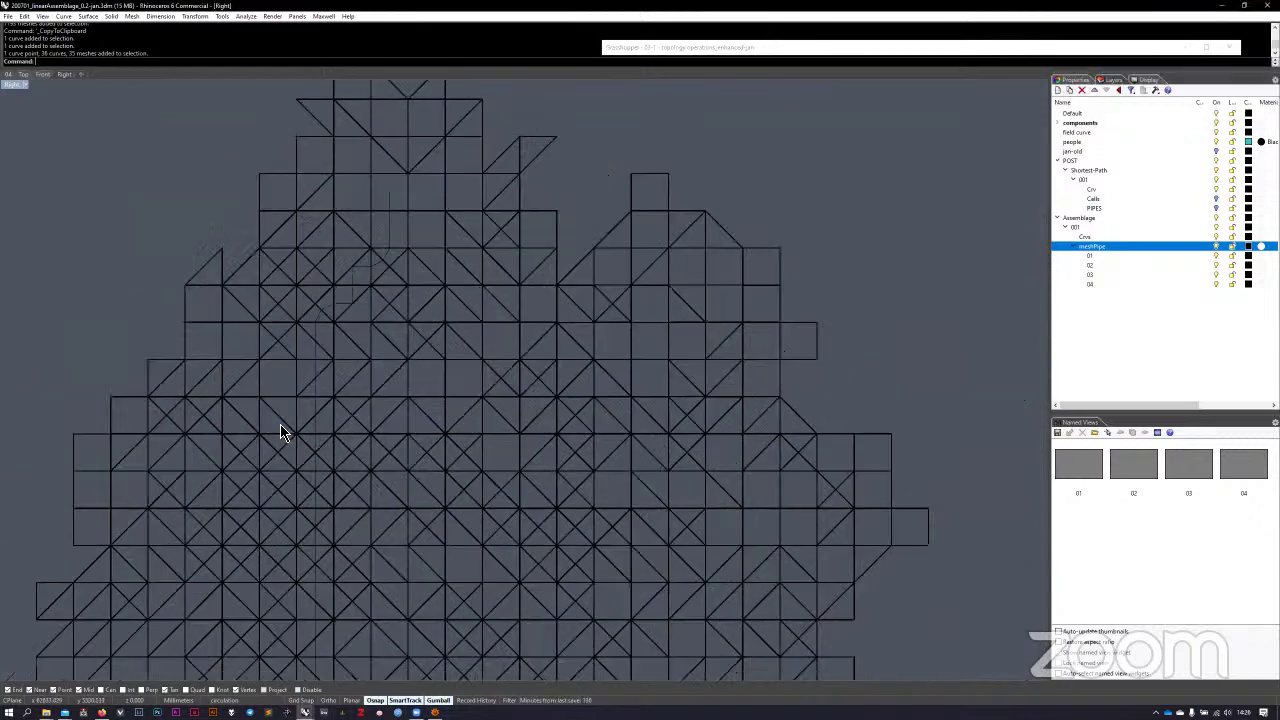
pyautogui.scroll(-3, 281, 433)
pyautogui.scroll(1, 226, 335)
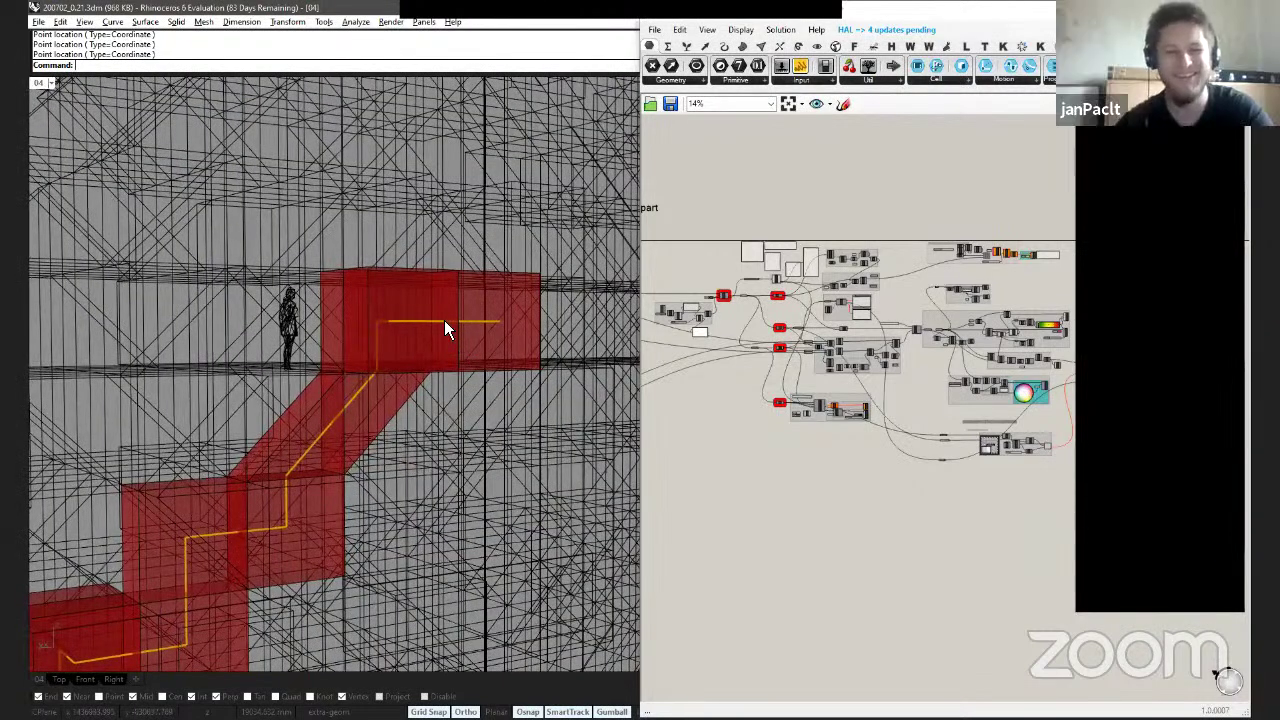
# Step: Examine the human figure's scale against the red cells at the upper end of the path in the 200702_0.21 model
pyautogui.moveTo(423, 314); pyautogui.dragTo(425, 345, button='right')
pyautogui.scroll(-2, 346, 309)
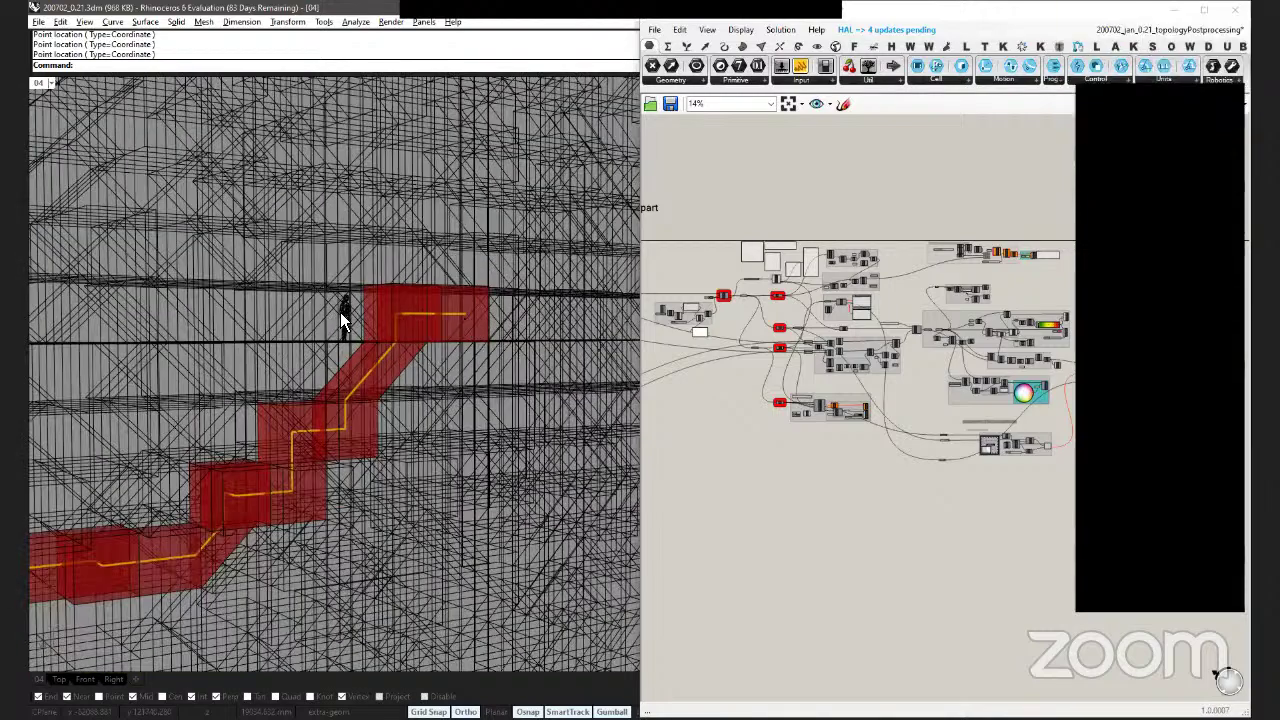
pyautogui.scroll(2, 414, 343)
pyautogui.scroll(1, 410, 330)
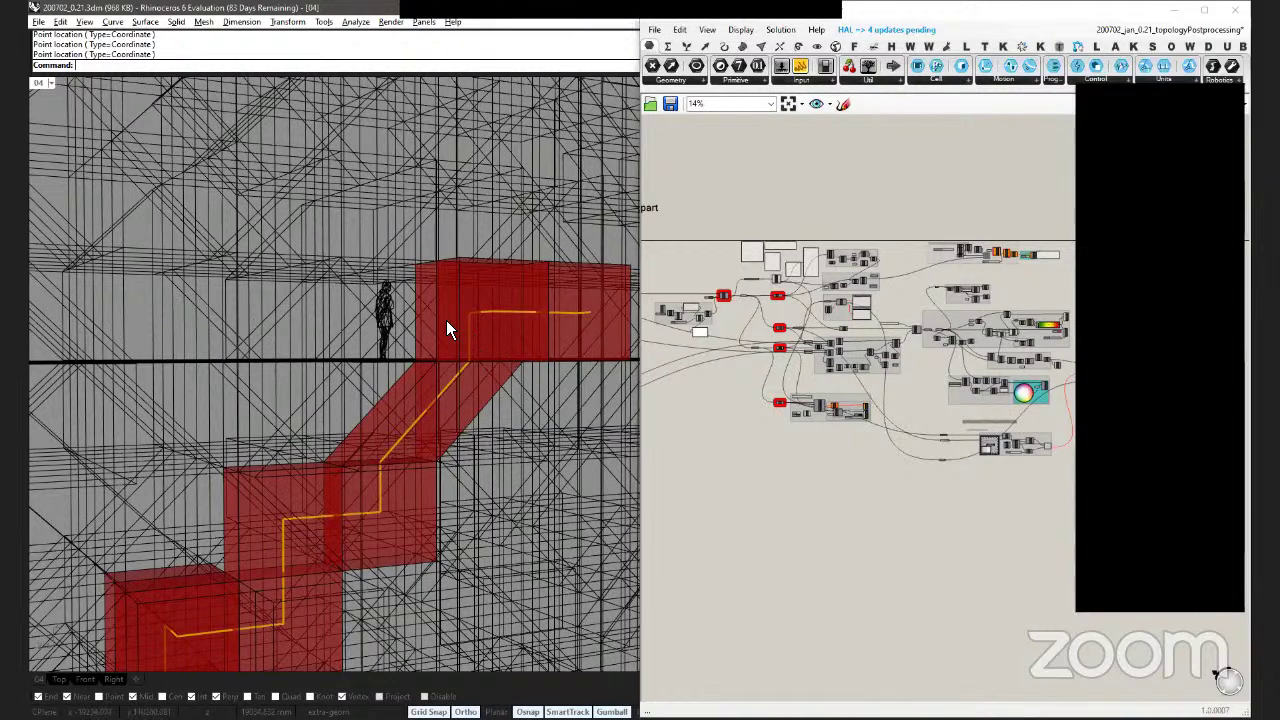
pyautogui.click(392, 335)
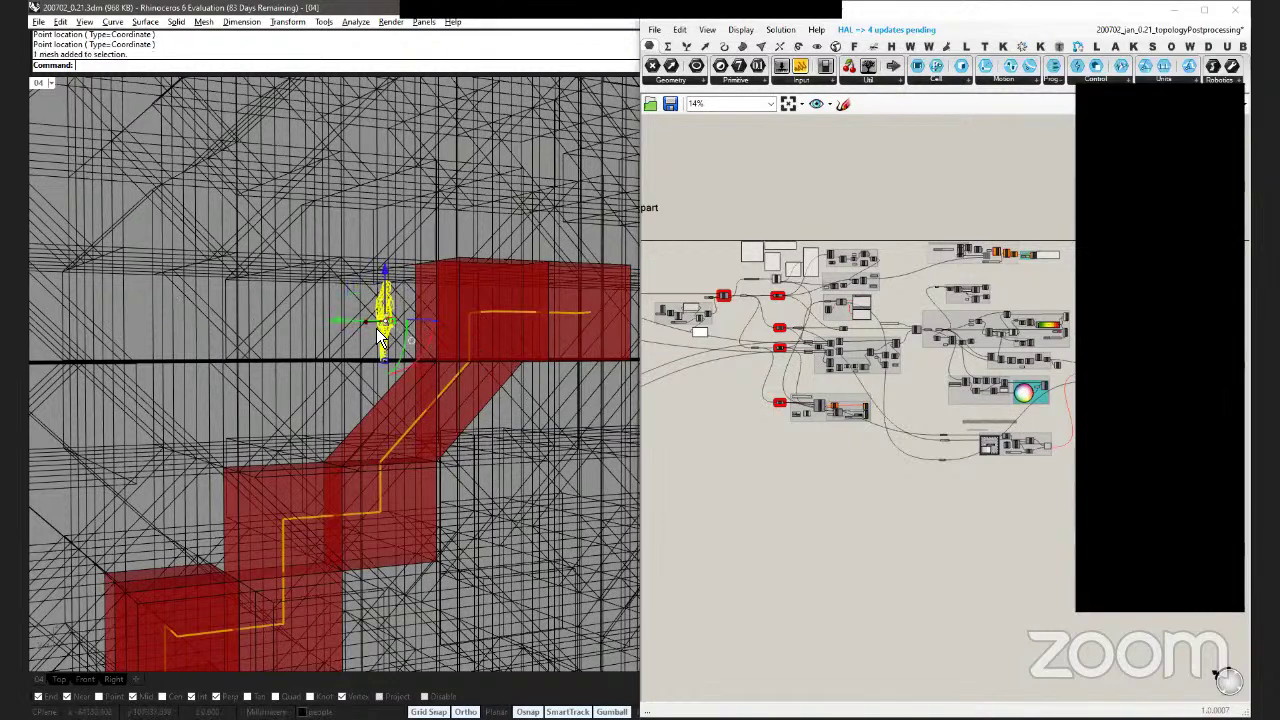
pyautogui.press('Escape')
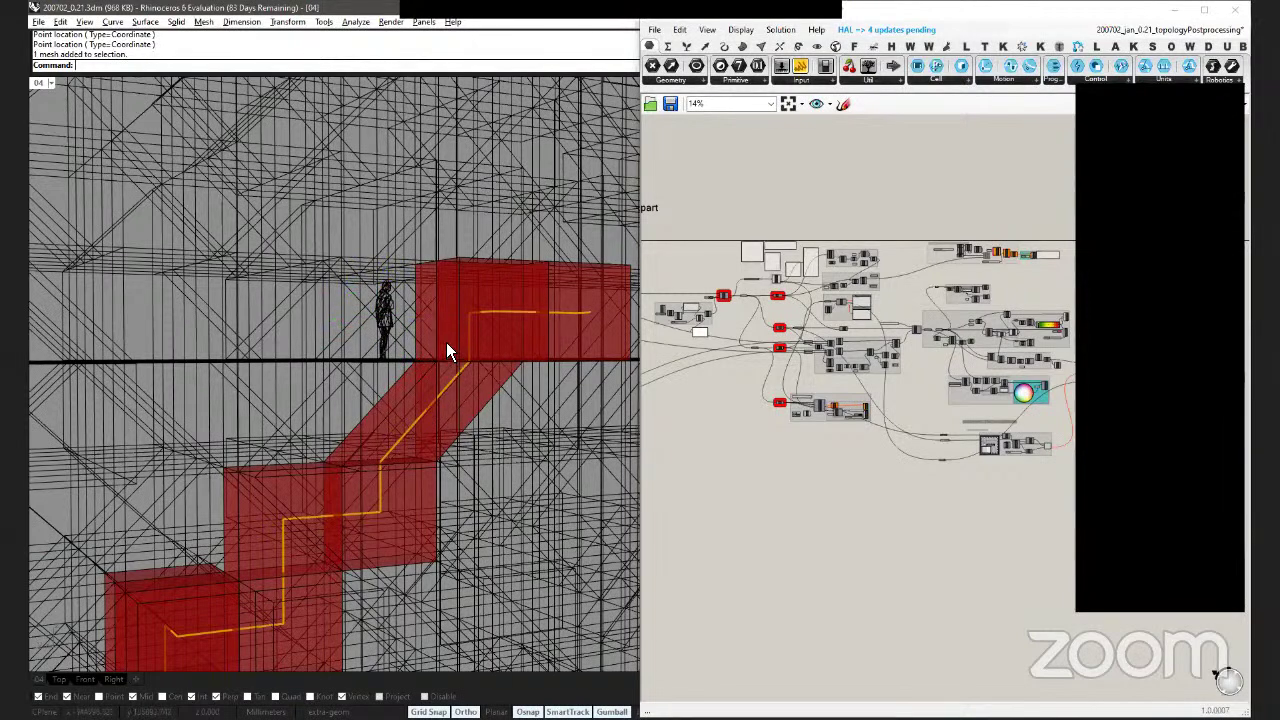
pyautogui.scroll(3, 446, 342)
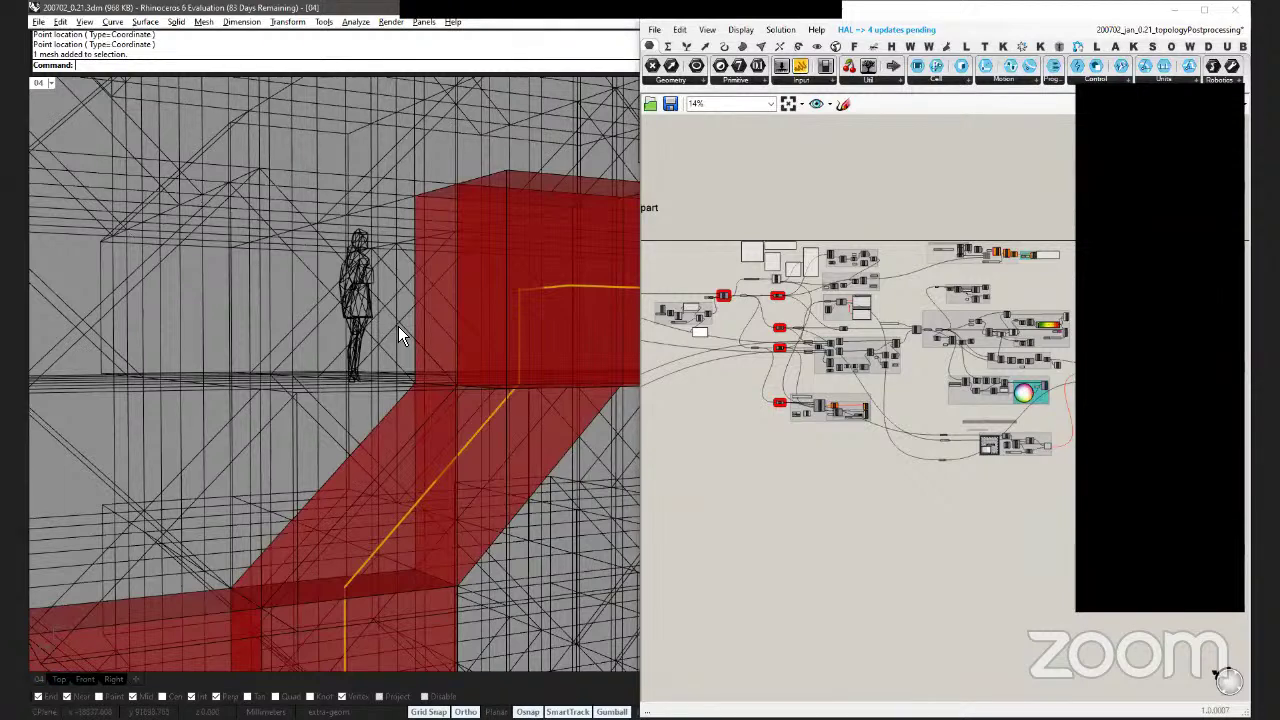
# Step: Scale down the human figure and adjust its position beside the uppermost red cell of the path
pyautogui.click(354, 305)
pyautogui.moveTo(366, 306)
pyautogui.mouseDown()
pyautogui.moveTo(366, 320)
pyautogui.moveTo(358, 285)
pyautogui.moveTo(362, 310)
pyautogui.mouseUp()
pyautogui.click(402, 342)
pyautogui.click(364, 272)
pyautogui.click(366, 378)
pyautogui.scroll(-5, 390, 440)
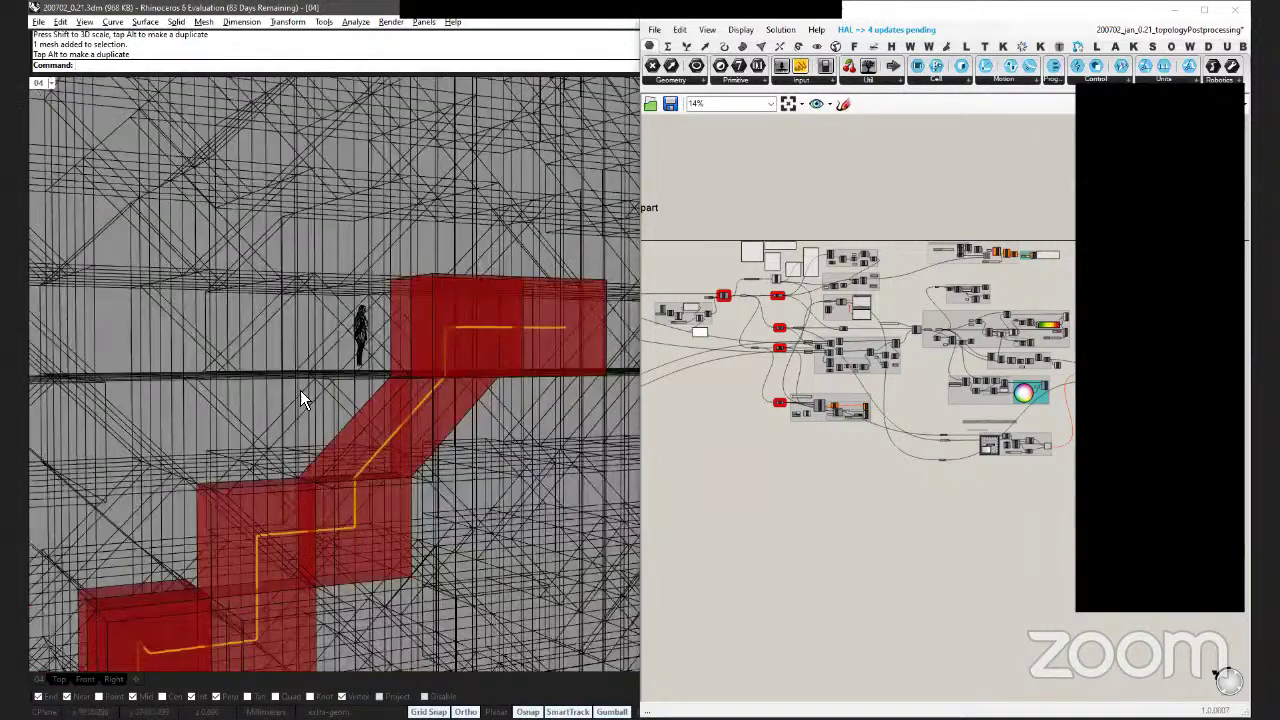
pyautogui.scroll(-2, 450, 420)
pyautogui.moveTo(418, 457)
pyautogui.mouseDown(button='right')
pyautogui.moveTo(411, 466)
pyautogui.moveTo(409, 449)
pyautogui.moveTo(432, 510)
pyautogui.moveTo(606, 510)
pyautogui.mouseUp(button='right')
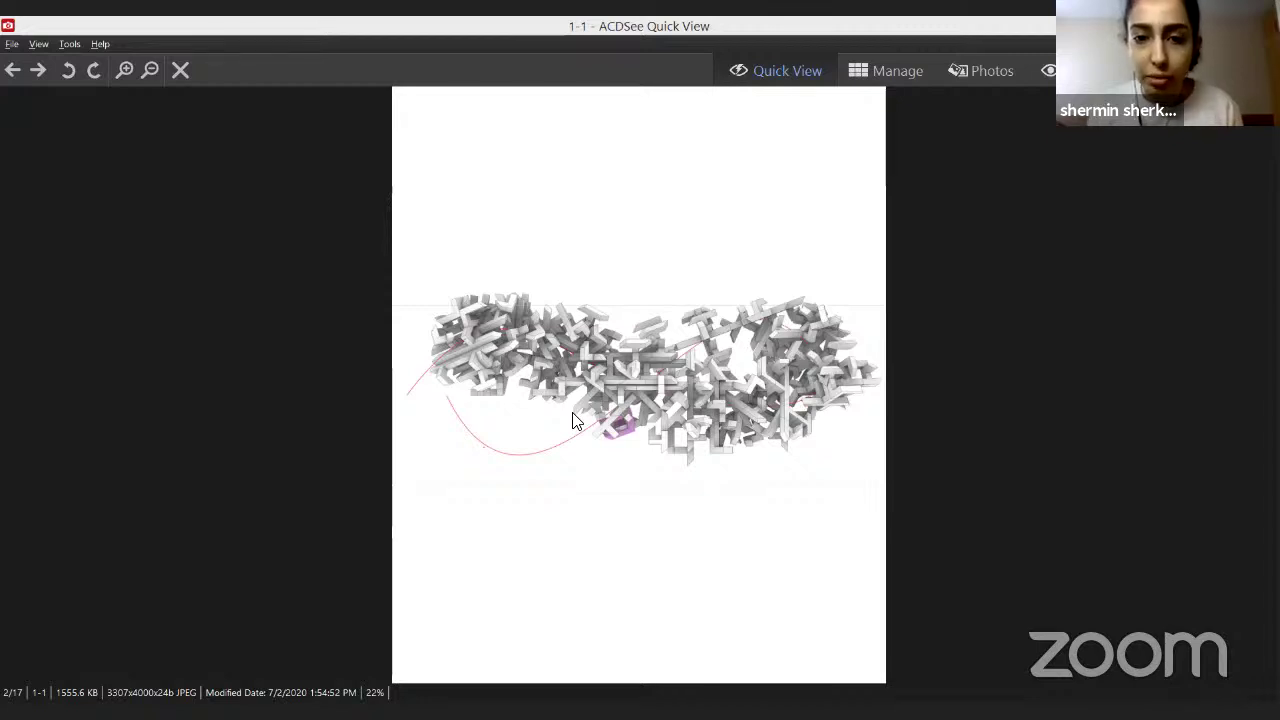
# Step: Browse the assemblage renders in ACDSee Quick View from image 1-1 to image 1-7
pyautogui.click(318, 506)
pyautogui.press('Right')
pyautogui.press('Right')
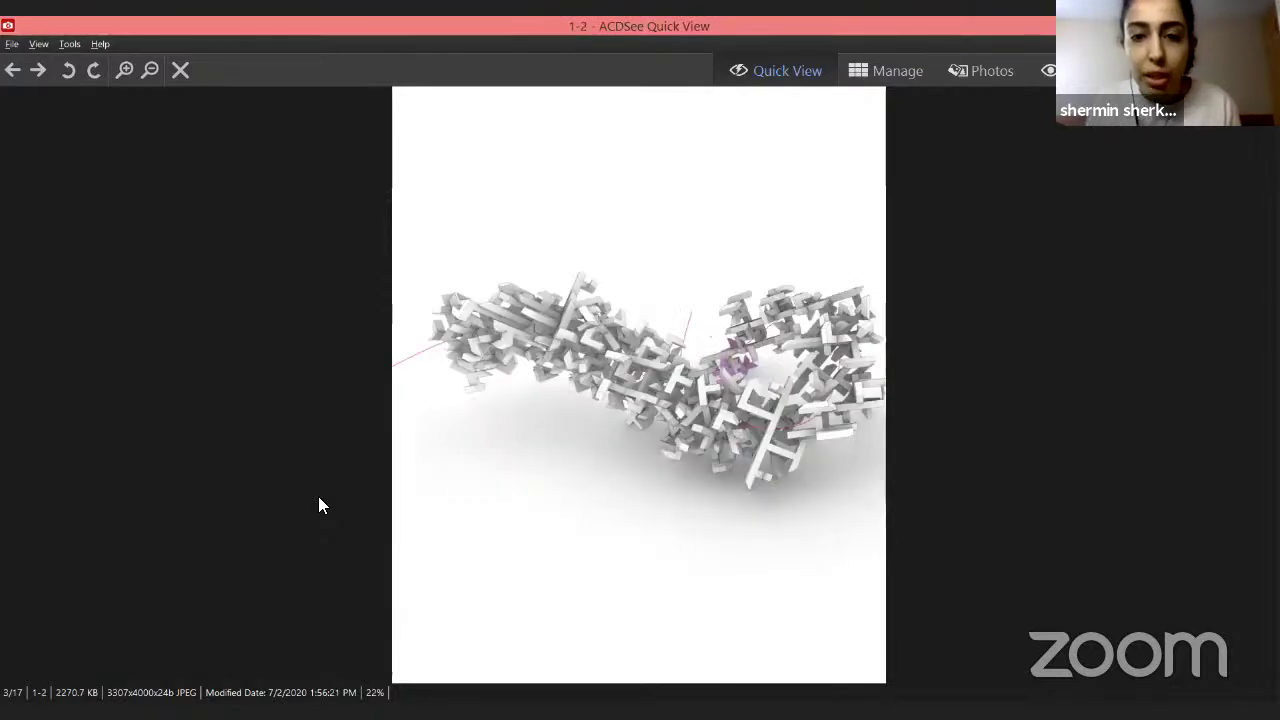
pyautogui.press('Right')
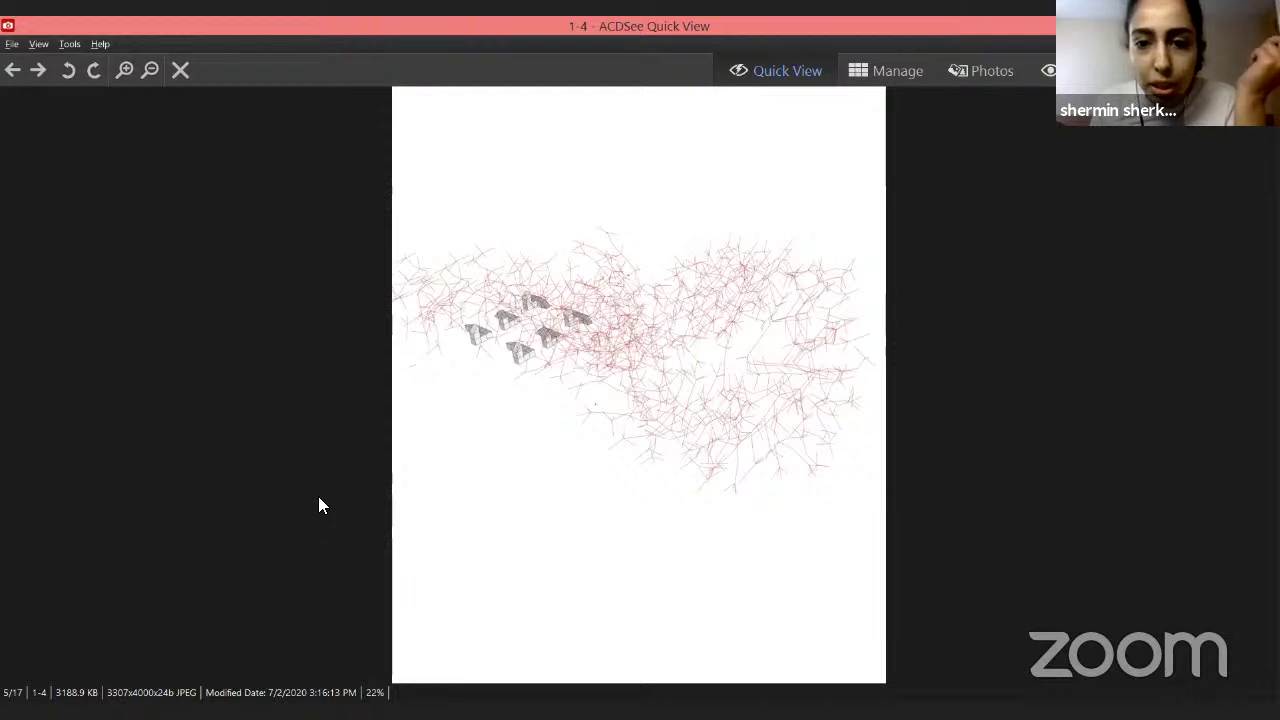
pyautogui.press('Right')
pyautogui.press('Right')
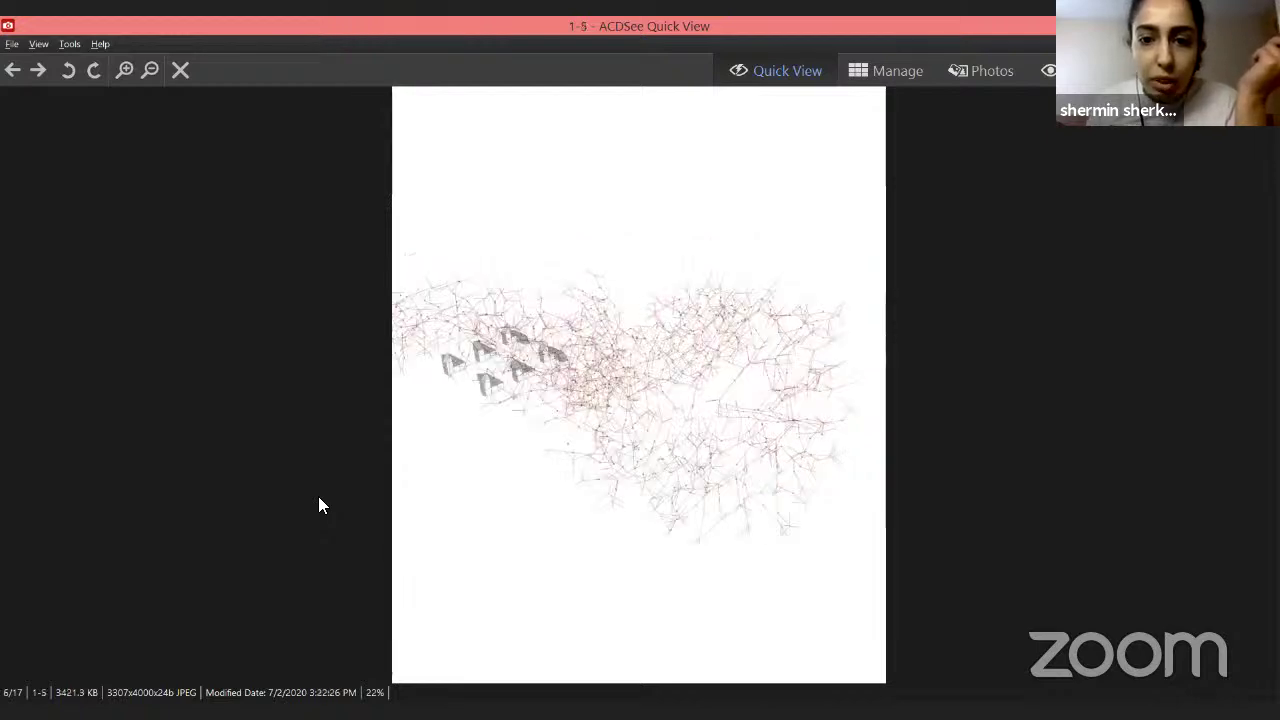
pyautogui.press('Right')
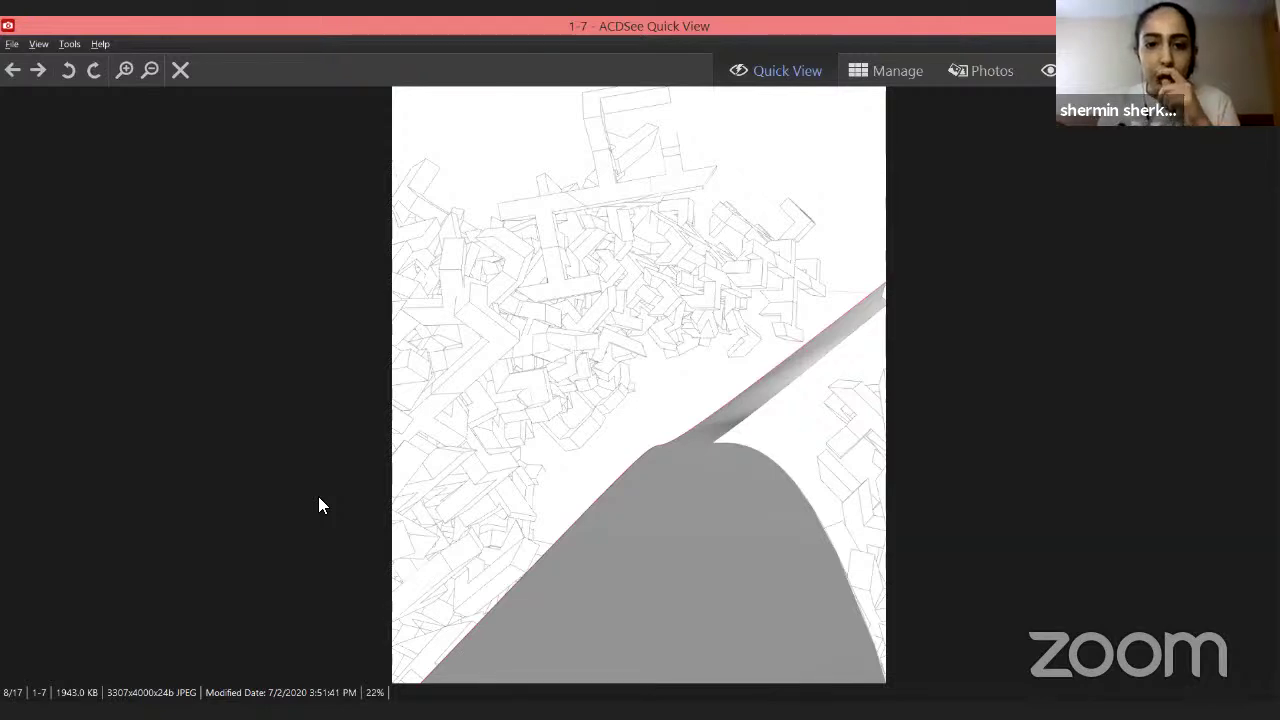
# Step: Browse the remaining assemblage renders from image 1-8 through image 2, and return to image 1-12
pyautogui.press('Right')
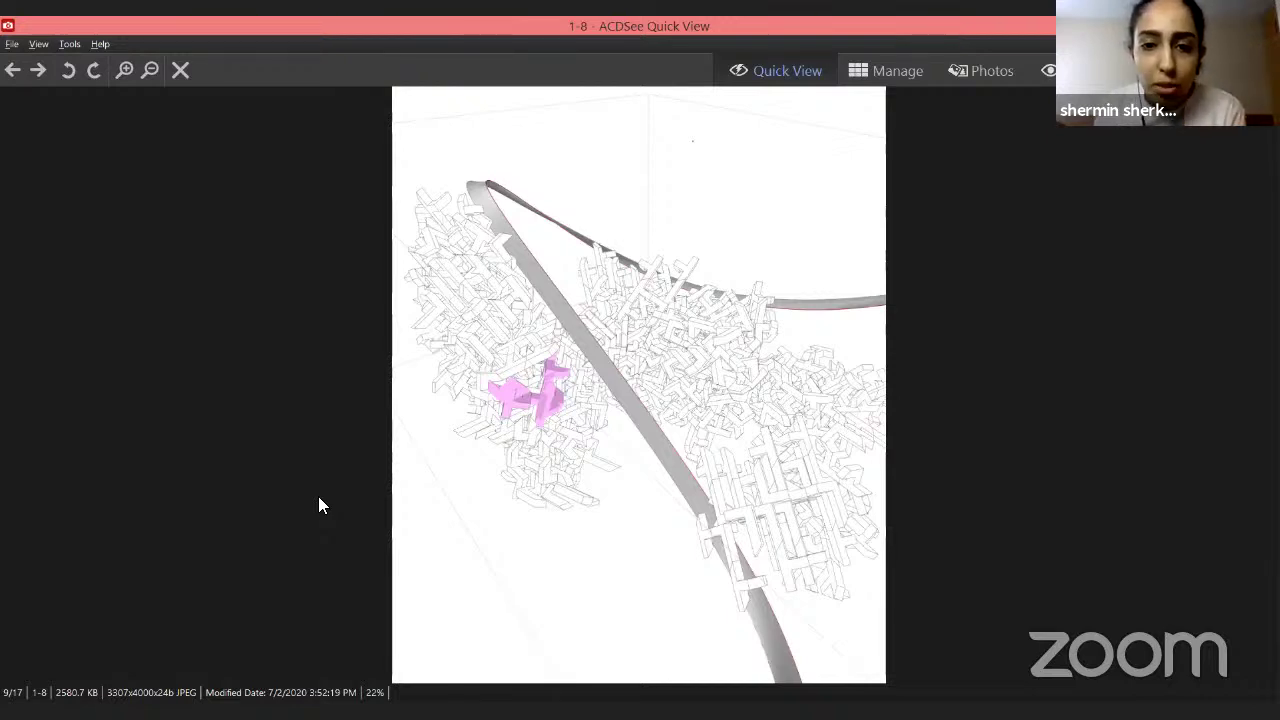
pyautogui.press('Right')
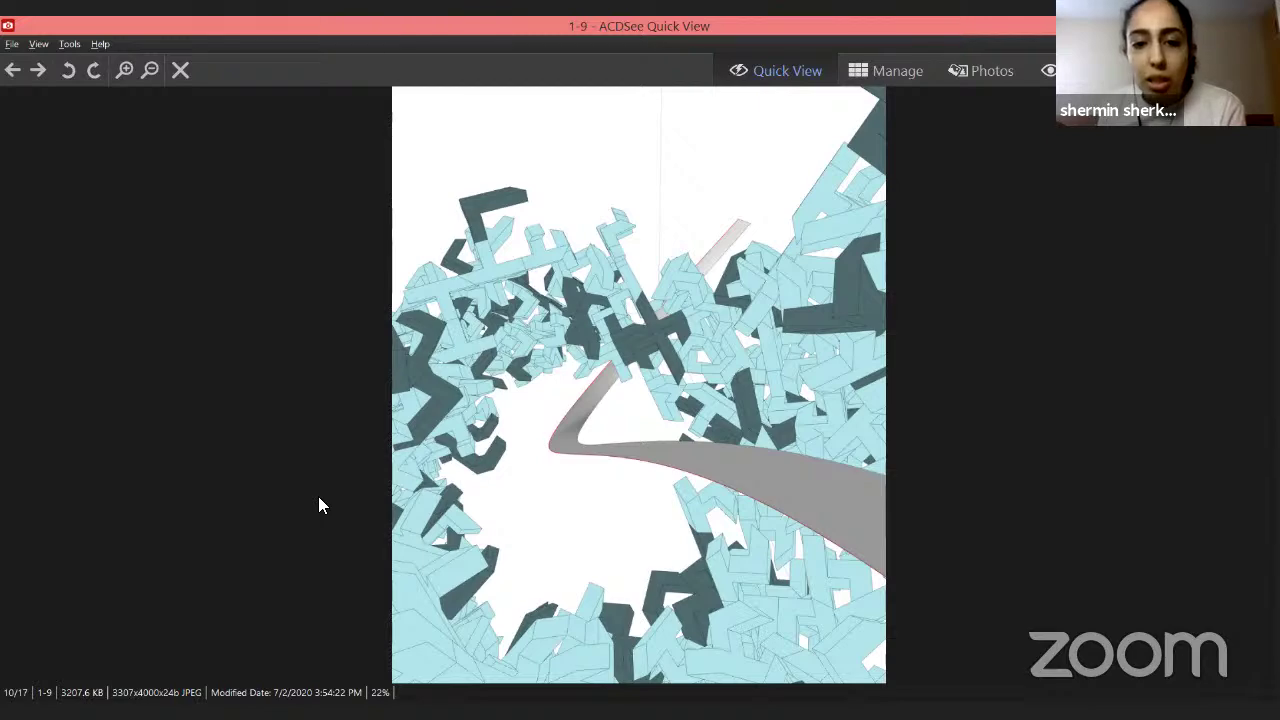
pyautogui.press('Right')
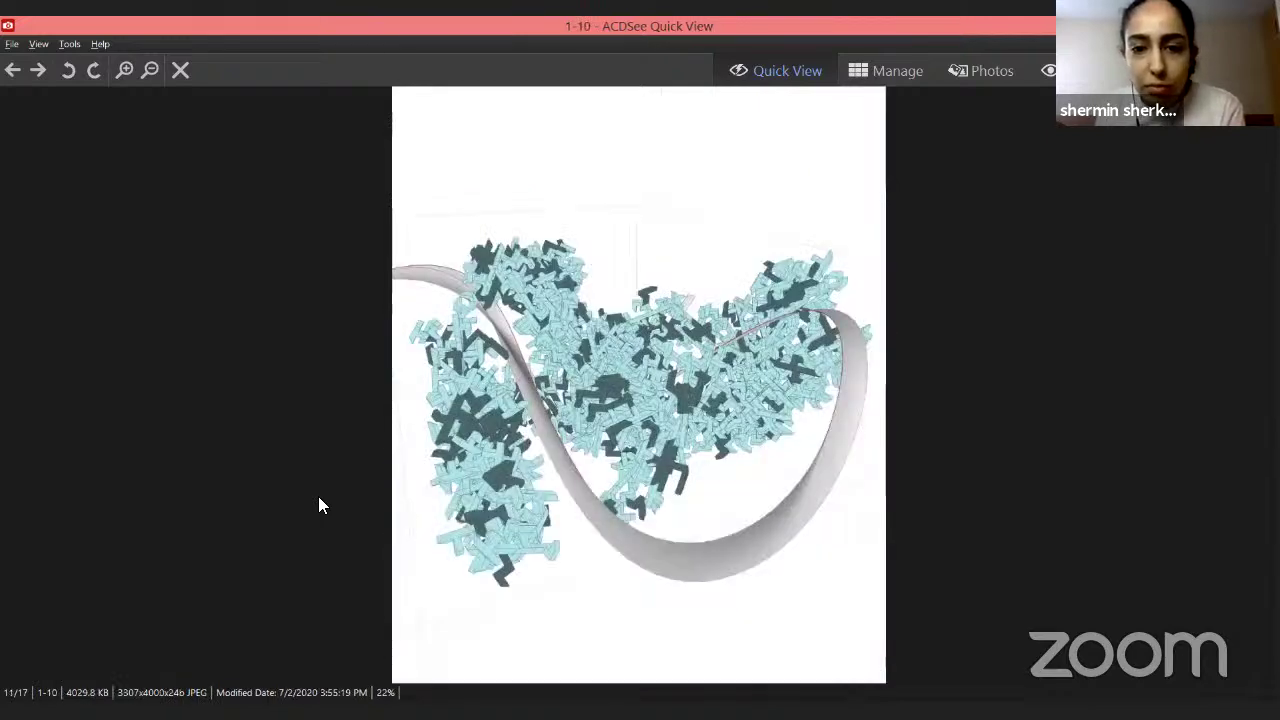
pyautogui.press('Right')
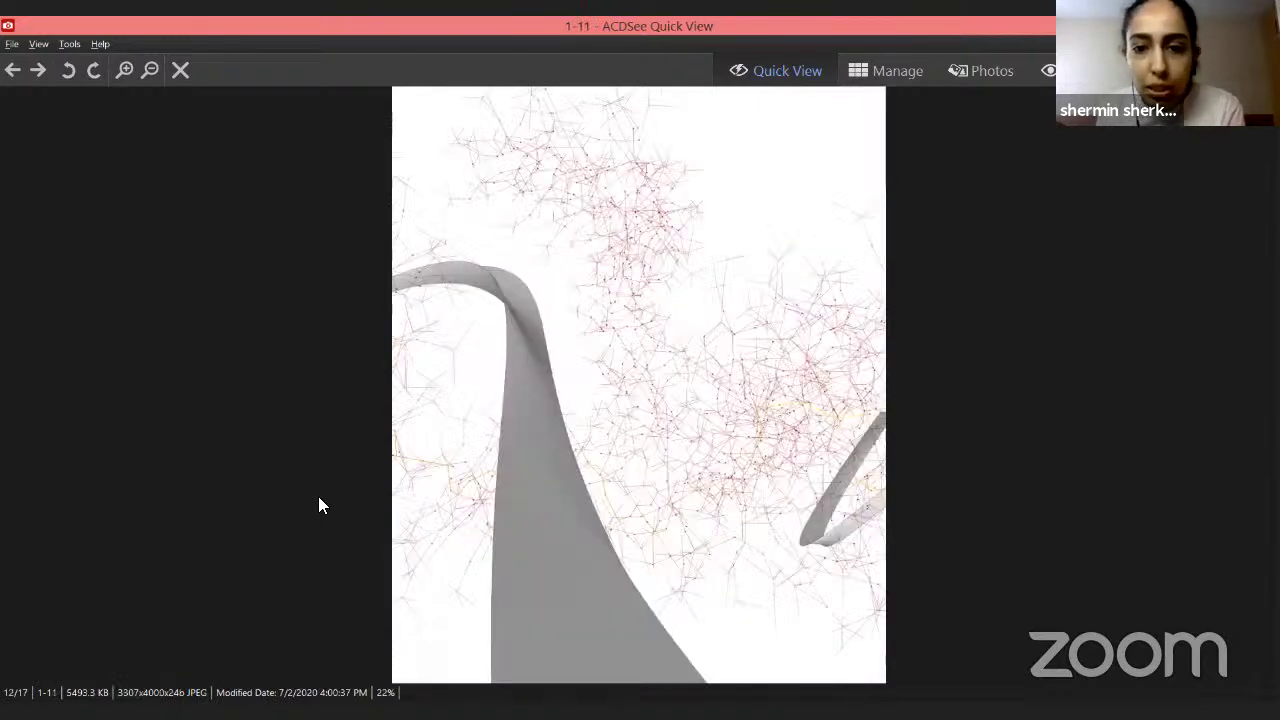
pyautogui.press('Right')
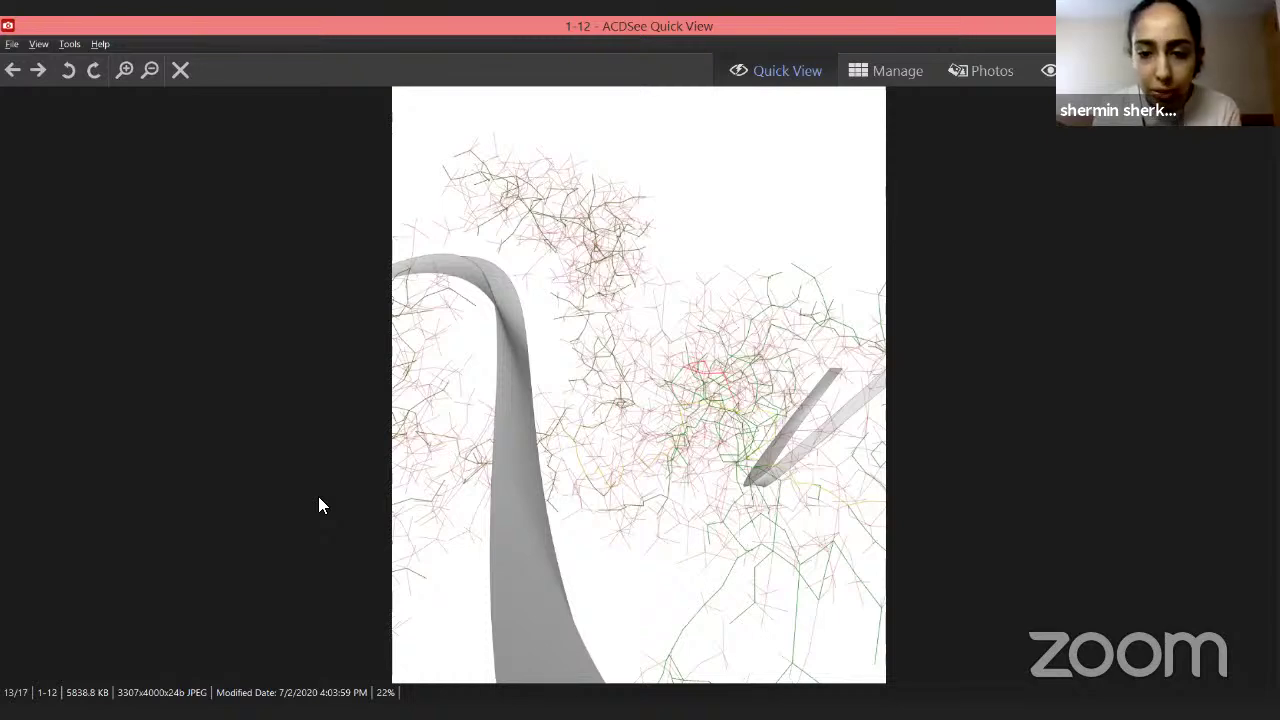
pyautogui.press('Right')
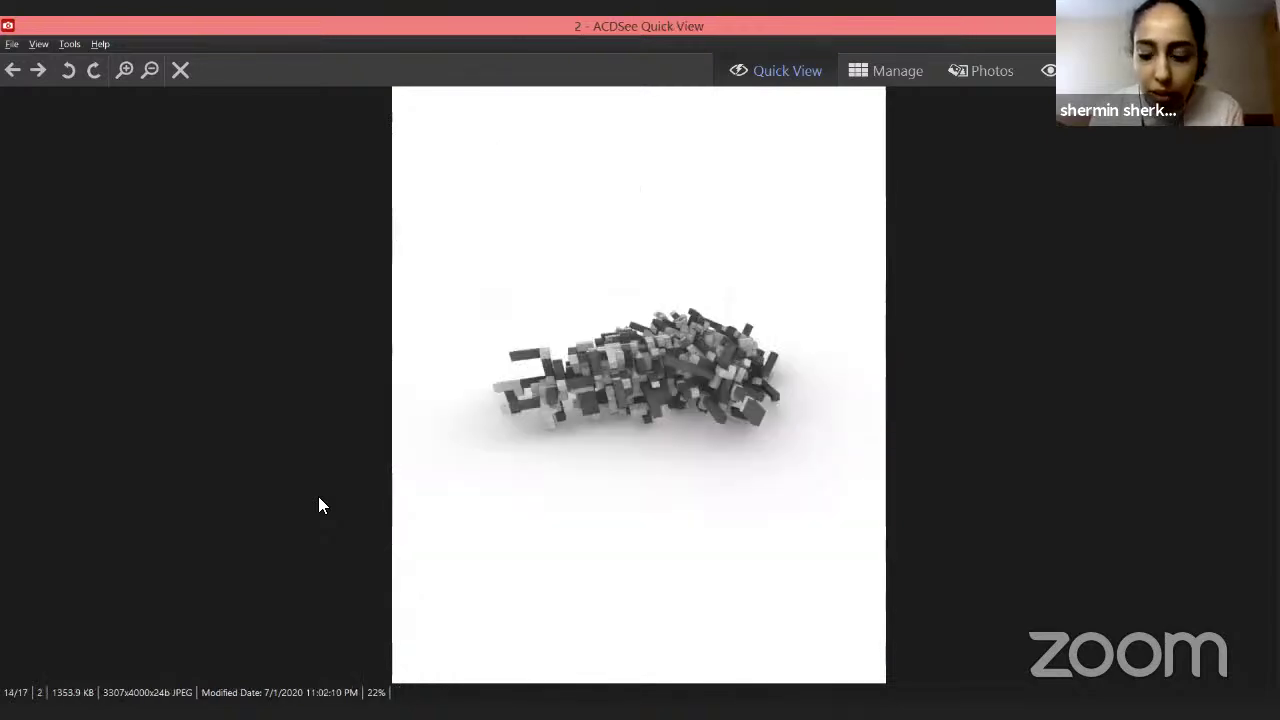
pyautogui.press('Left')
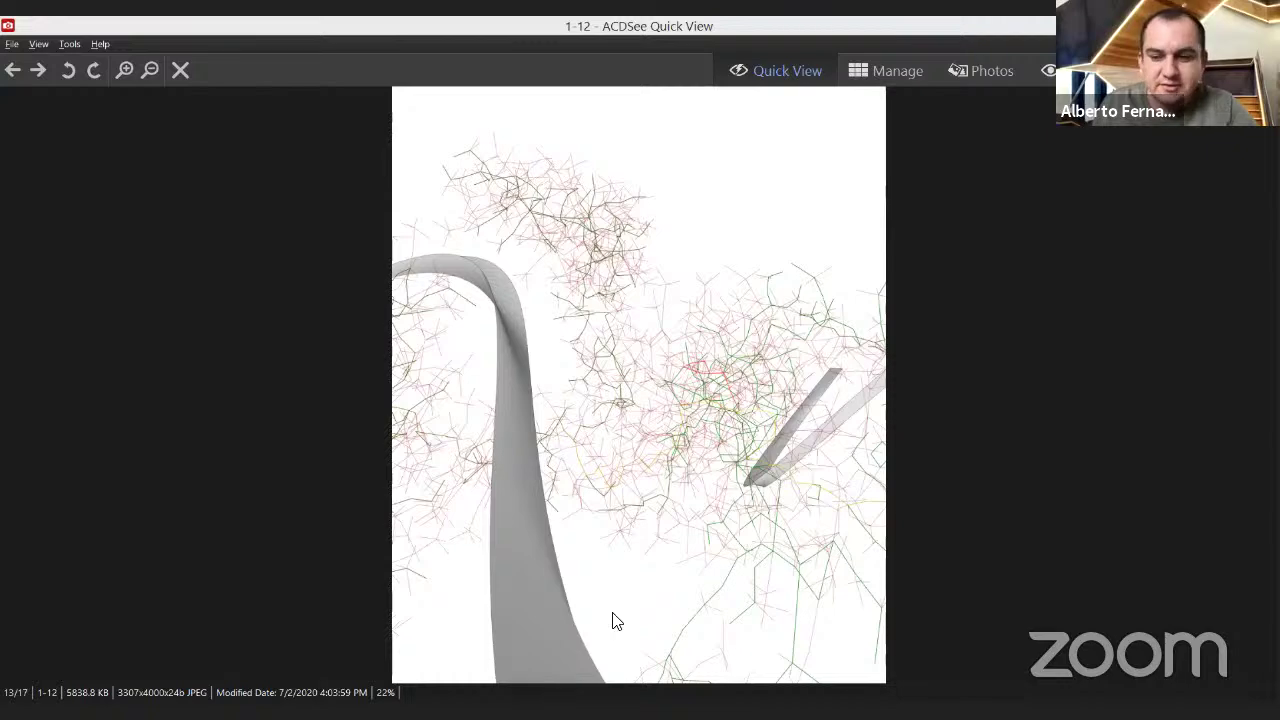
pyautogui.click(651, 92)
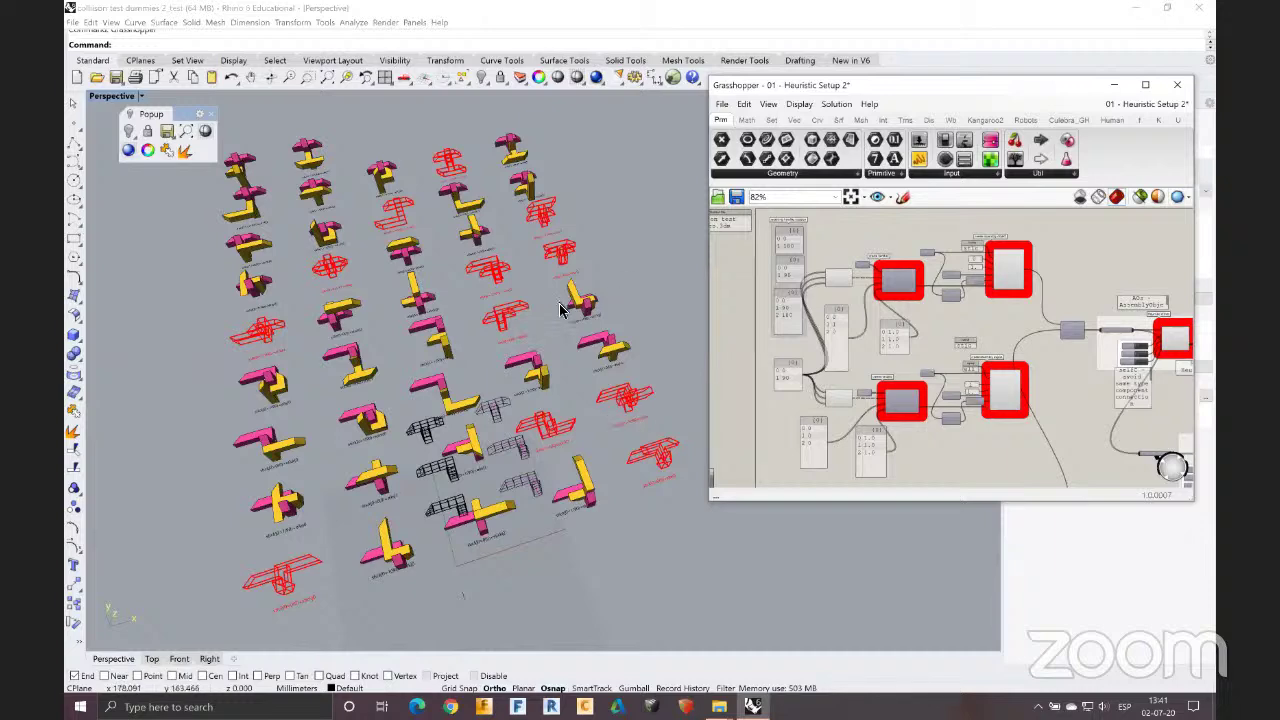
# Step: Switch to Rhino and examine the grid of component collision tests and the 01 - Heuristic Setup 2 definition in Grasshopper
pyautogui.moveTo(609, 290)
pyautogui.mouseDown(button='right')
pyautogui.moveTo(635, 295)
pyautogui.moveTo(587, 297)
pyautogui.mouseUp(button='right')
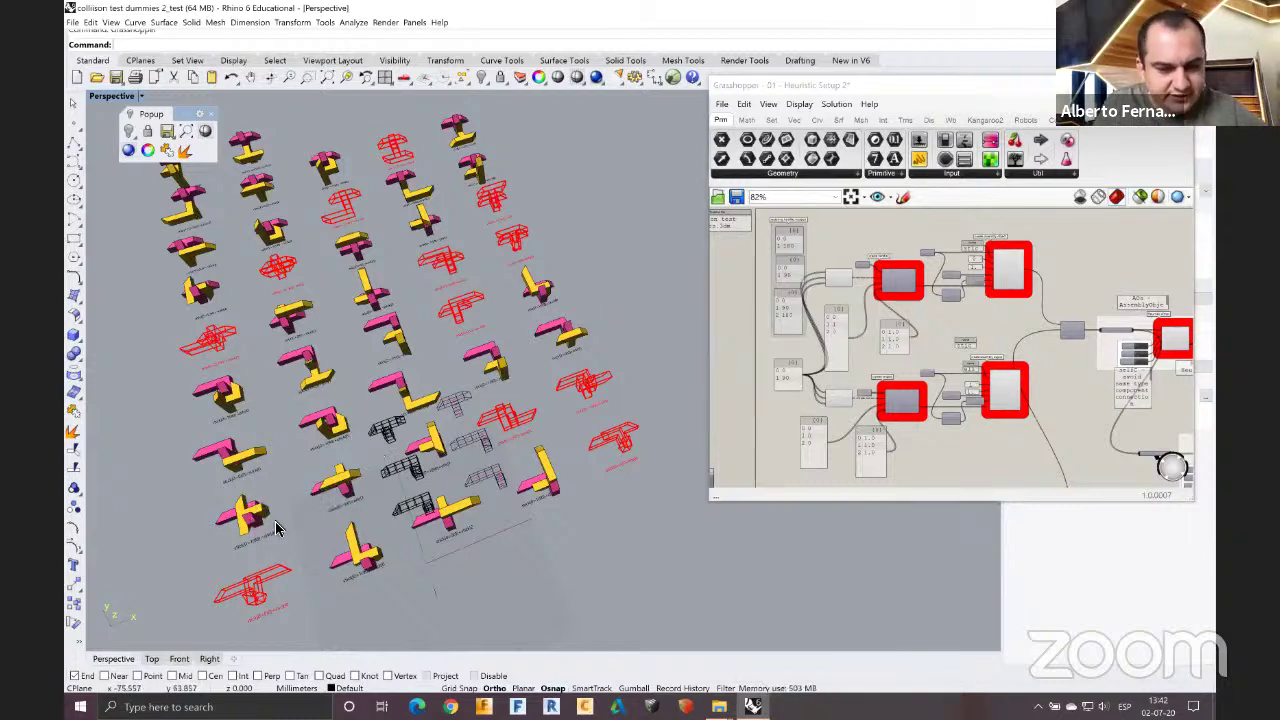
pyautogui.keyDown('shift'); pyautogui.moveTo(303, 501); pyautogui.dragTo(347, 494, button='right'); pyautogui.keyUp('shift')
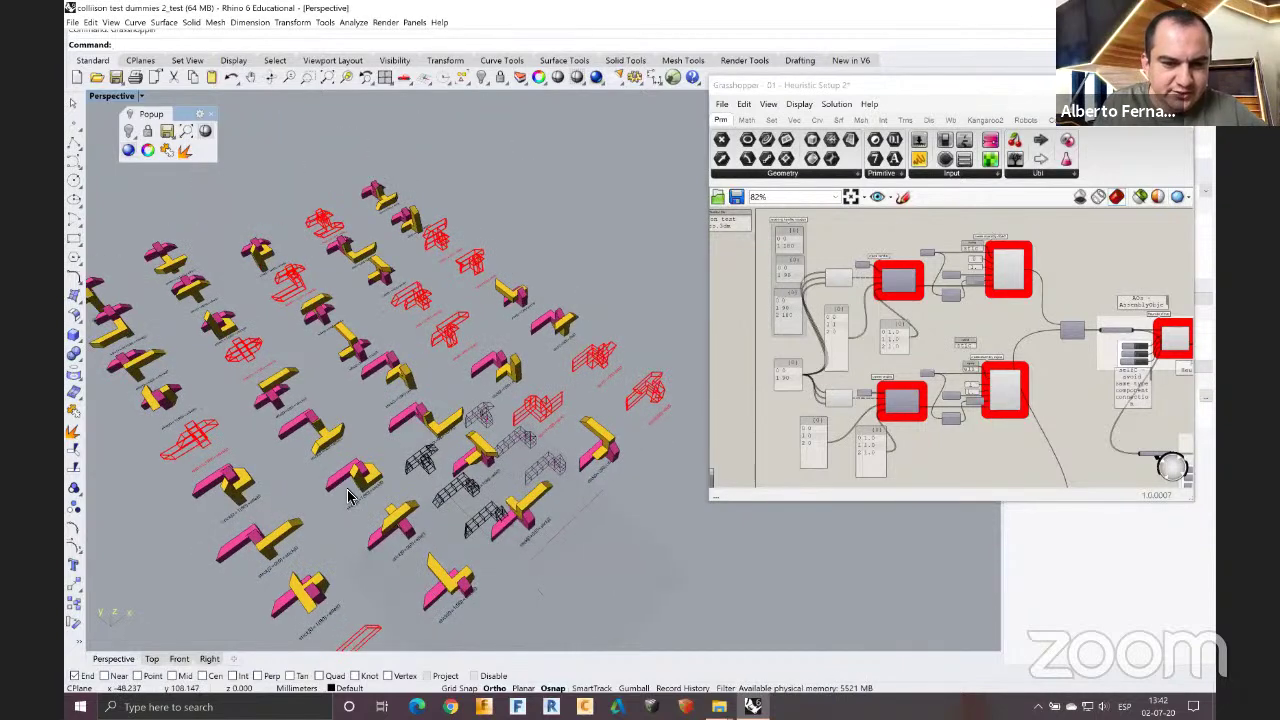
pyautogui.scroll(-5, 350, 495)
pyautogui.scroll(3, 500, 410)
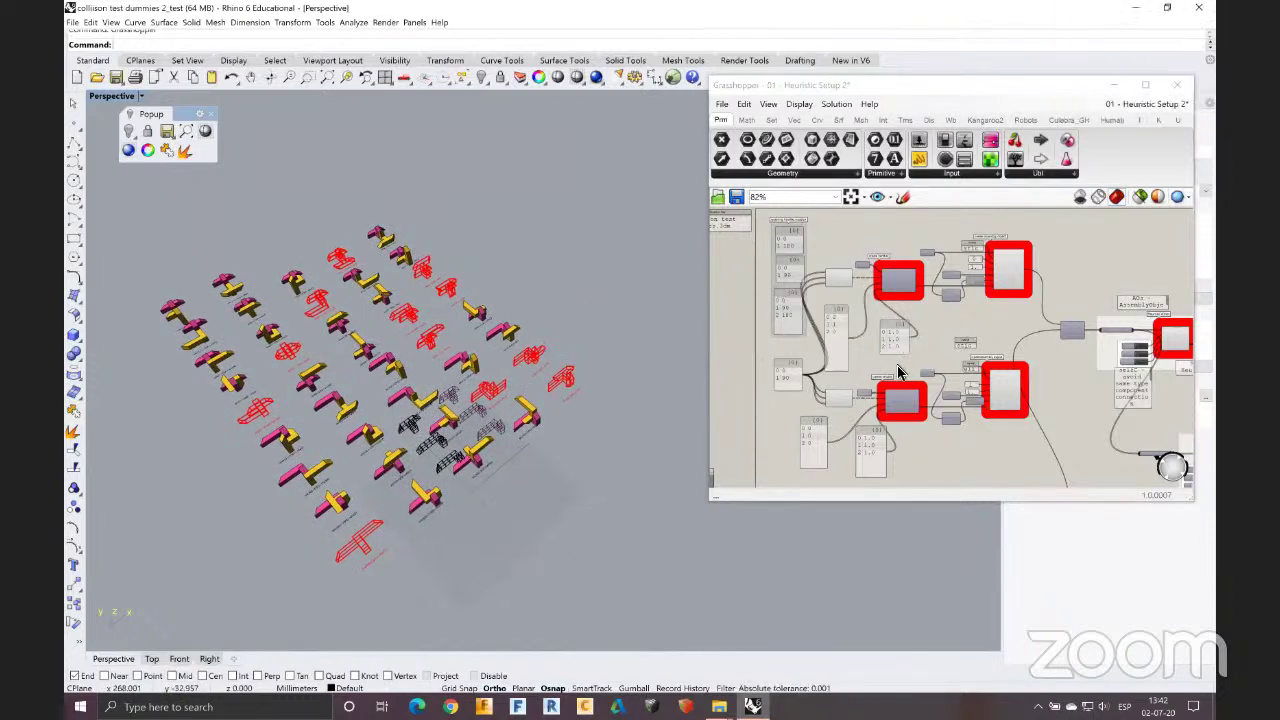
pyautogui.moveTo(1132, 434); pyautogui.dragTo(980, 405, button='right')
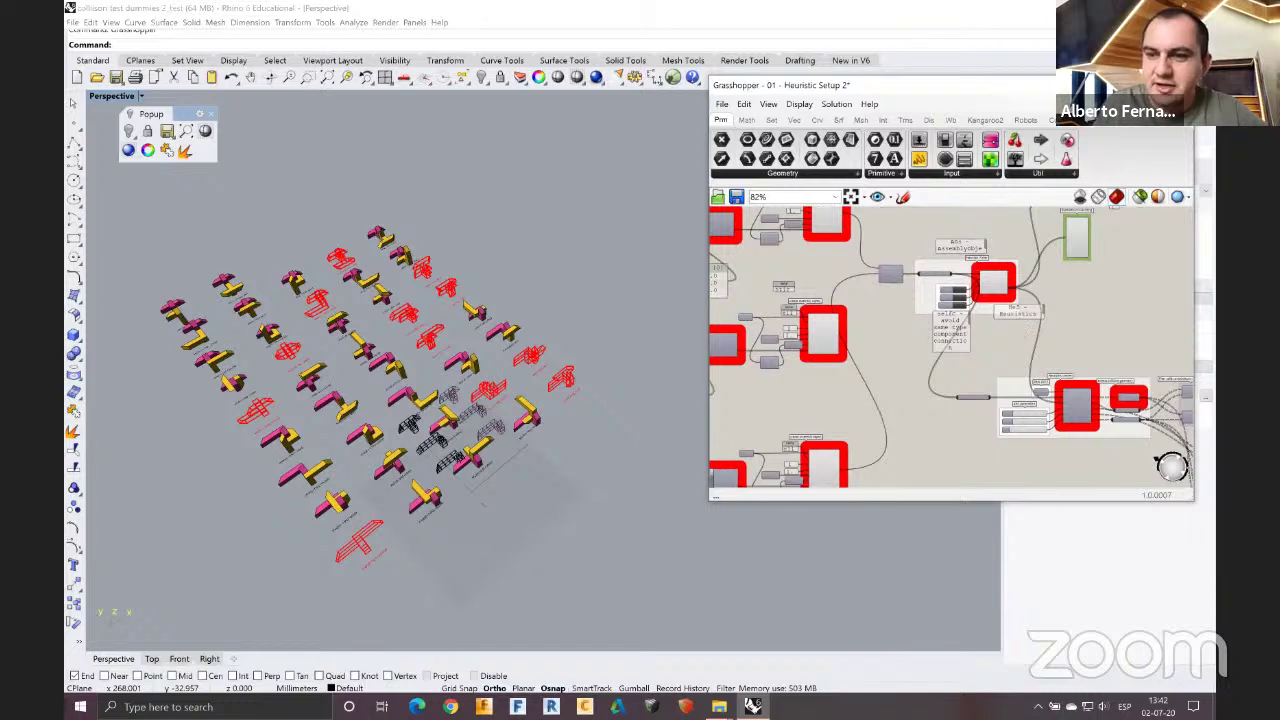
# Step: Bring up the 02 - Simple Random Assemblage test definition and examine its assemblage from several angles
pyautogui.click(752, 706)
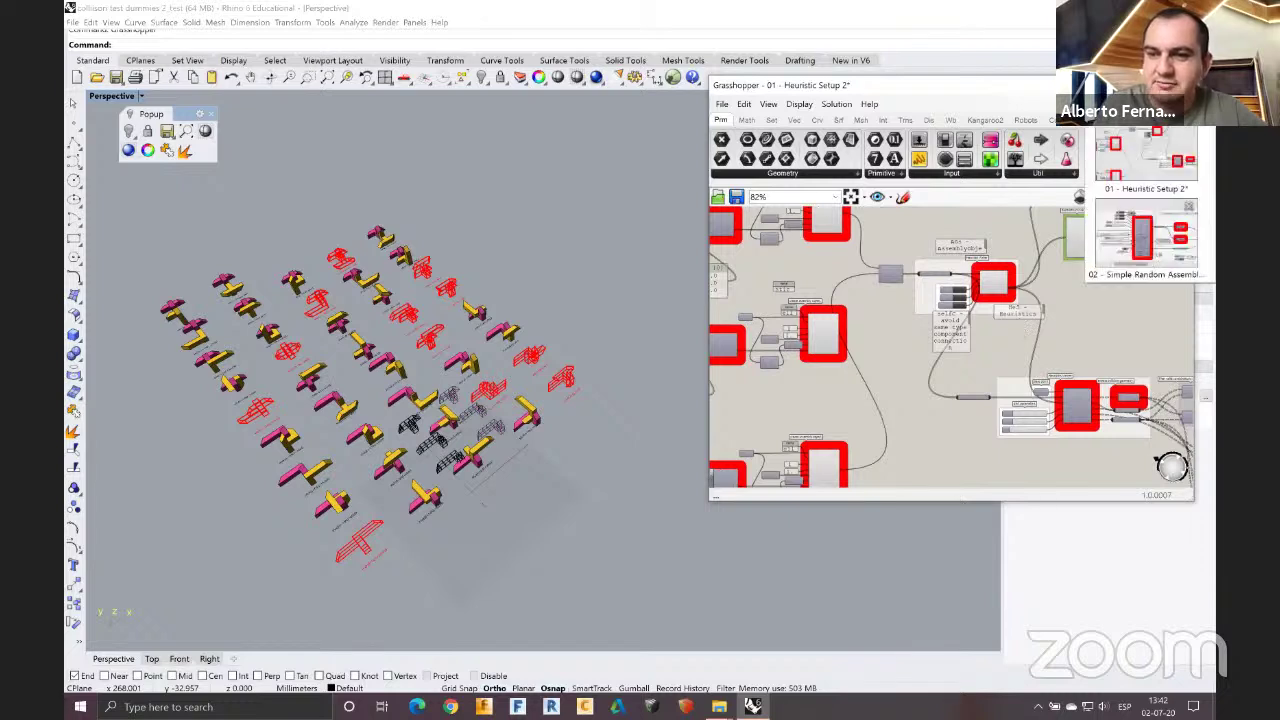
pyautogui.click(1130, 238)
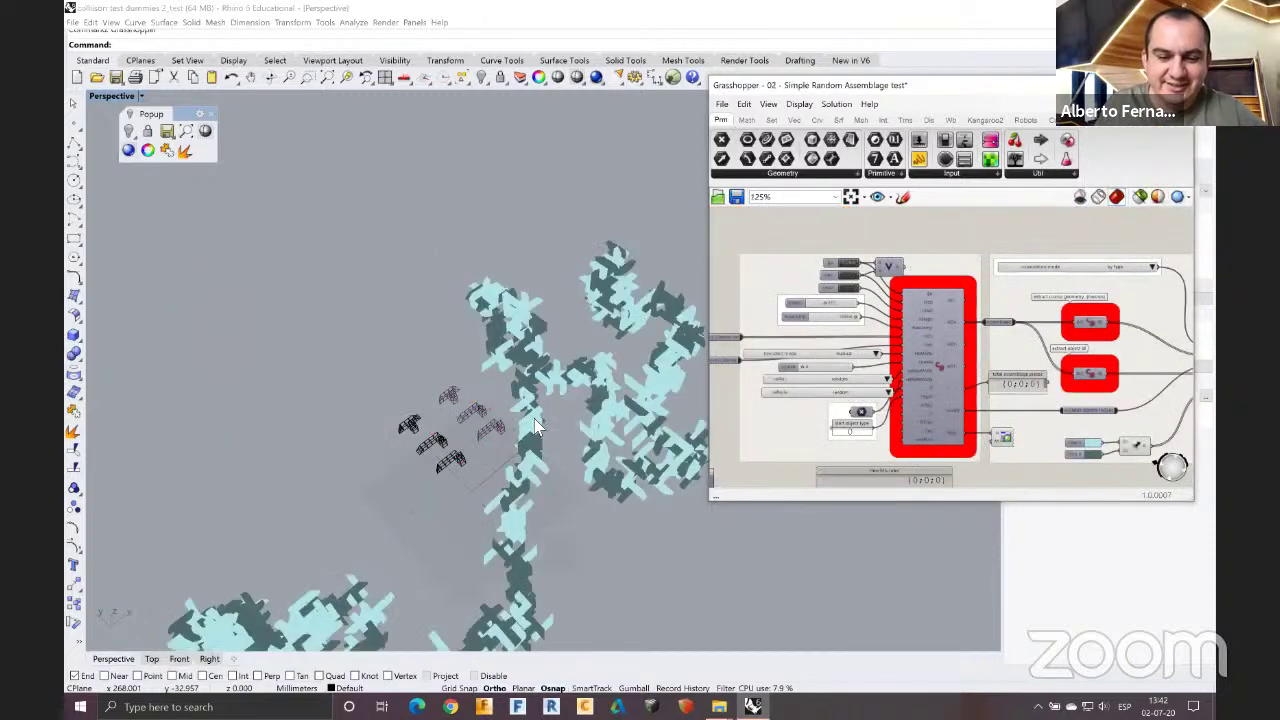
pyautogui.moveTo(530, 445); pyautogui.dragTo(455, 416, button='right')
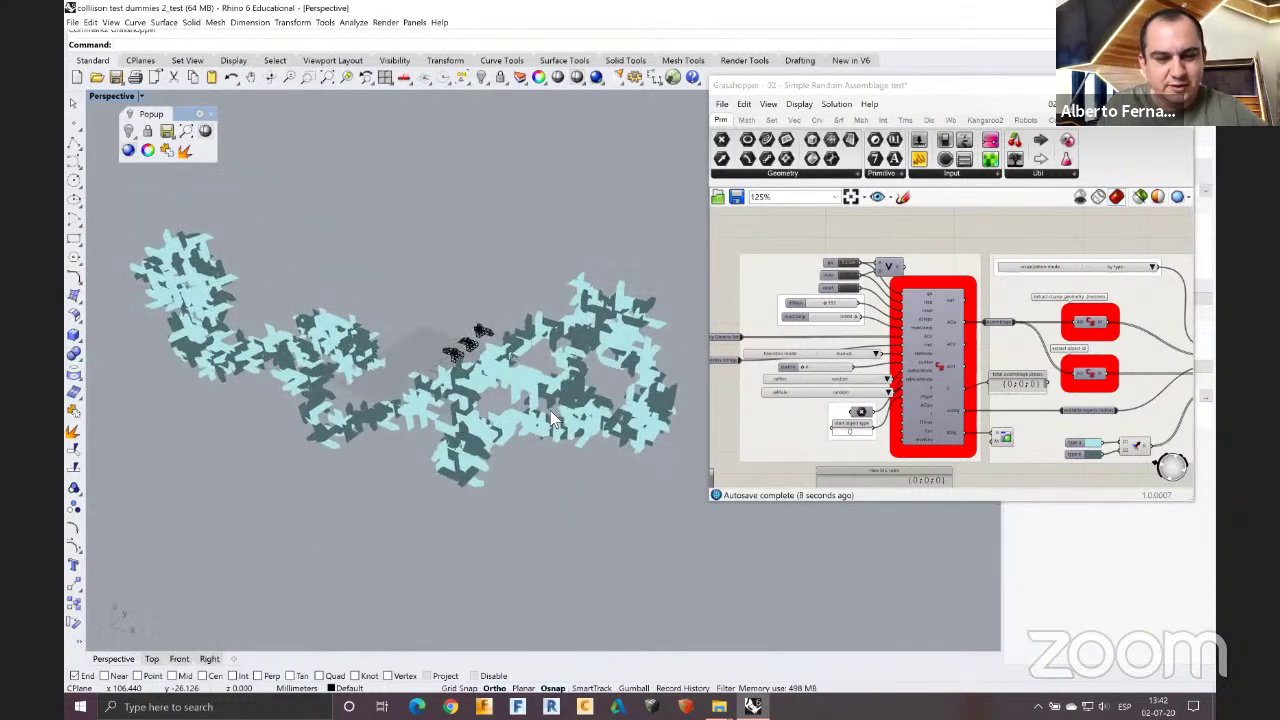
pyautogui.moveTo(536, 412); pyautogui.dragTo(542, 358, button='right')
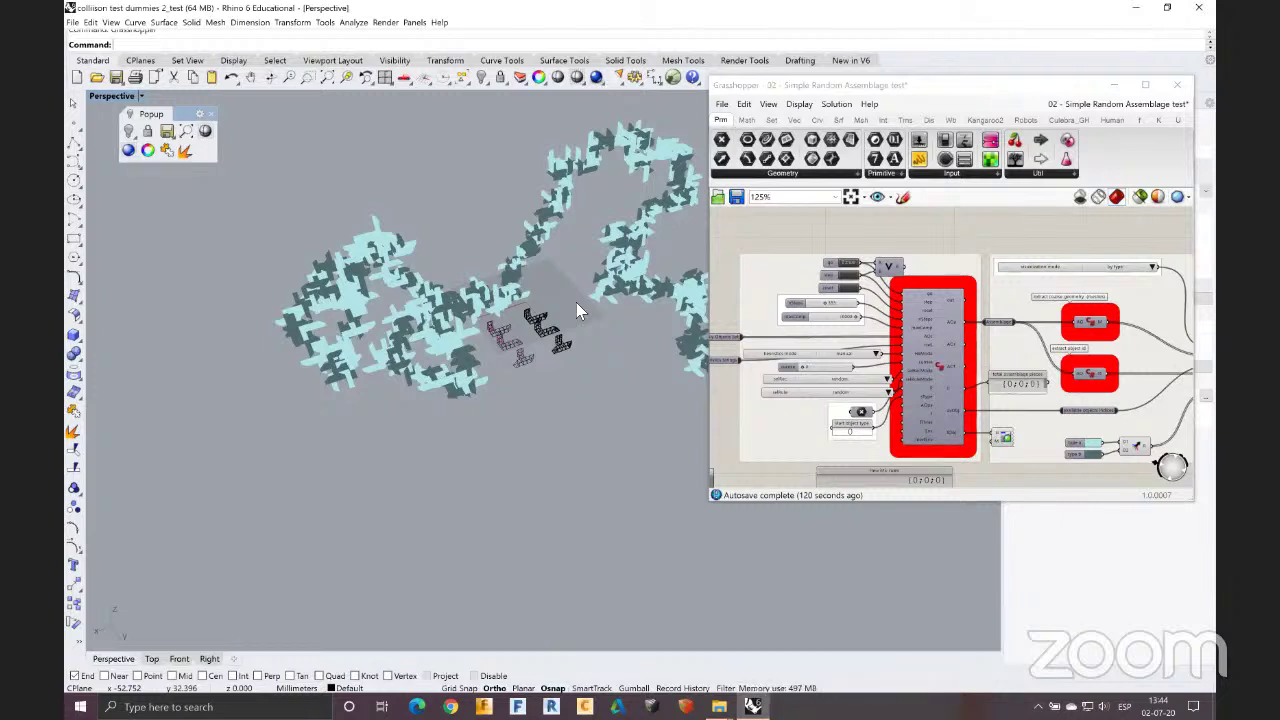
pyautogui.keyDown('shift'); pyautogui.moveTo(550, 308); pyautogui.dragTo(492, 322, button='right'); pyautogui.keyUp('shift')
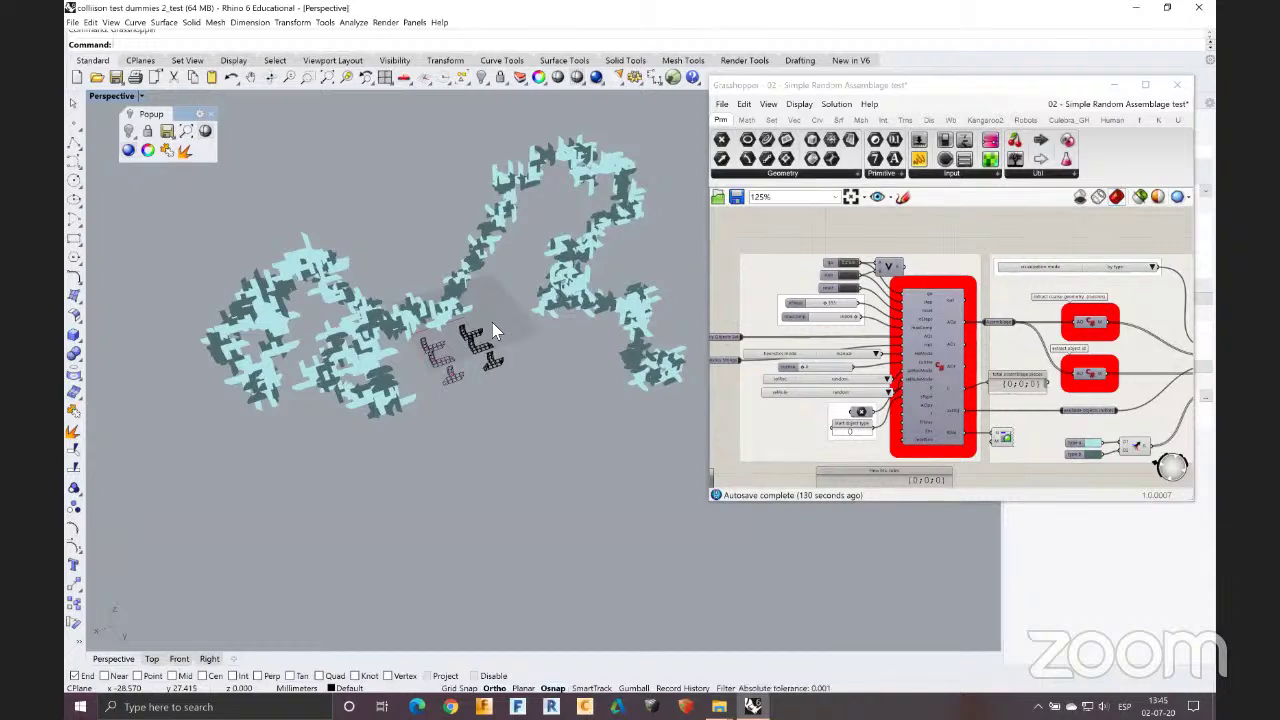
# Step: Set the assemblage's visualization mode to by occupancy and inspect the recoloured model
pyautogui.click(1146, 266)
pyautogui.click(1152, 268)
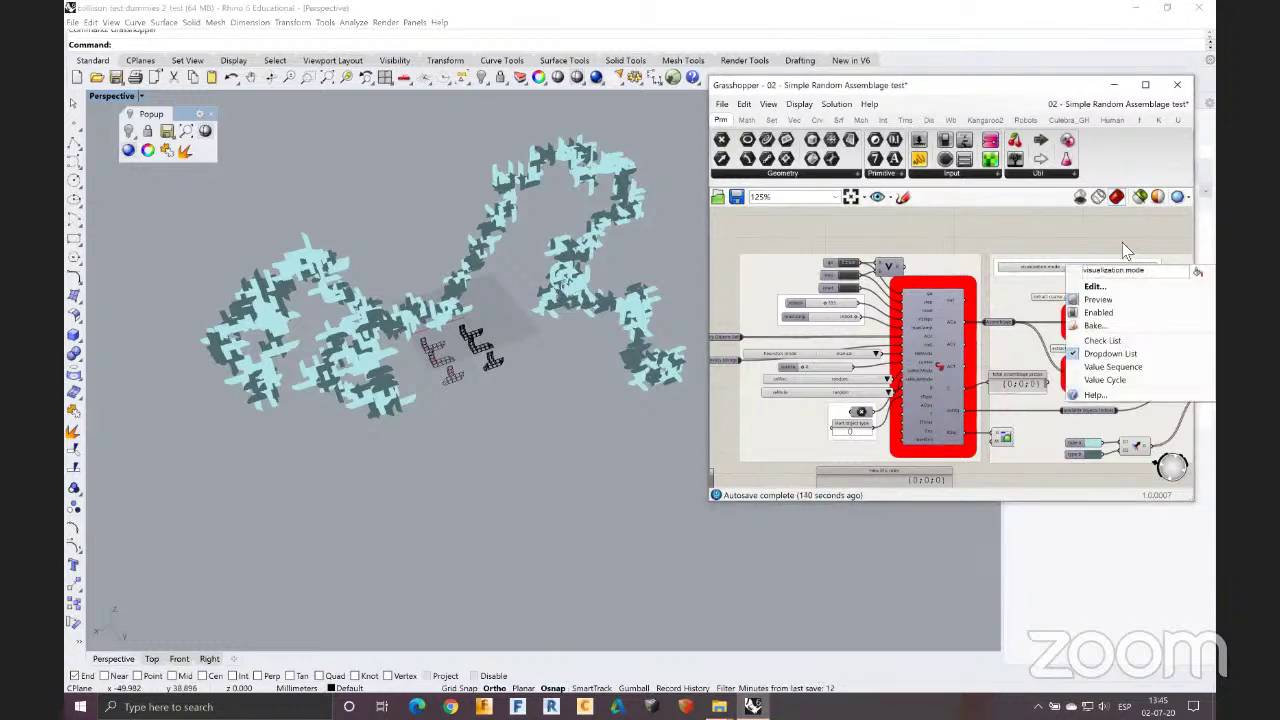
pyautogui.click(1118, 243)
pyautogui.moveTo(1076, 240); pyautogui.dragTo(1014, 224, button='right')
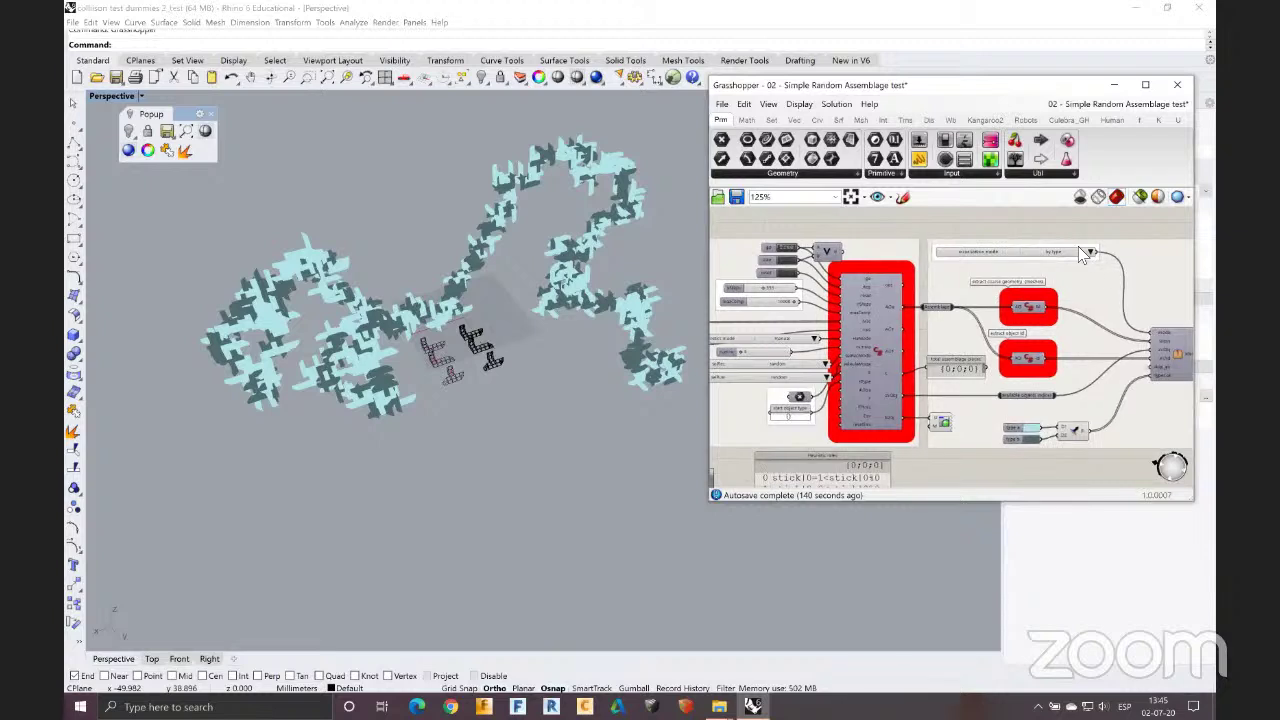
pyautogui.click(1091, 252)
pyautogui.click(1105, 271)
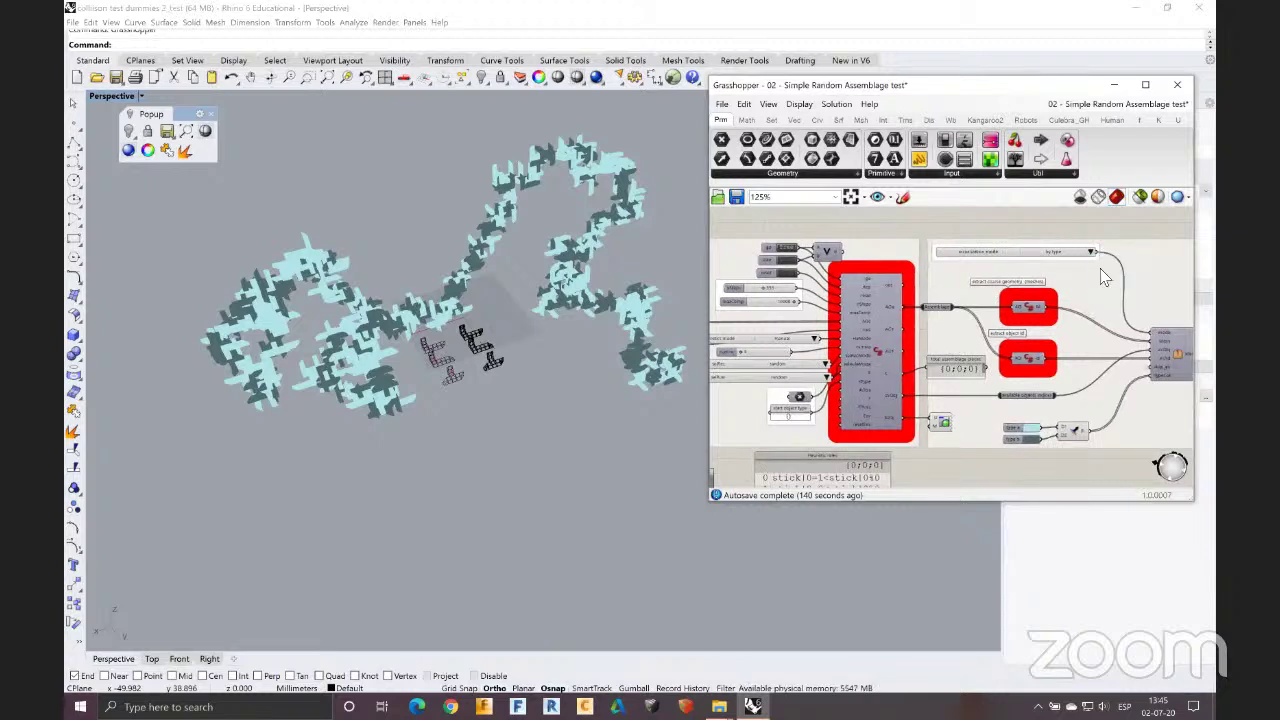
pyautogui.moveTo(568, 328); pyautogui.dragTo(564, 330, button='right')
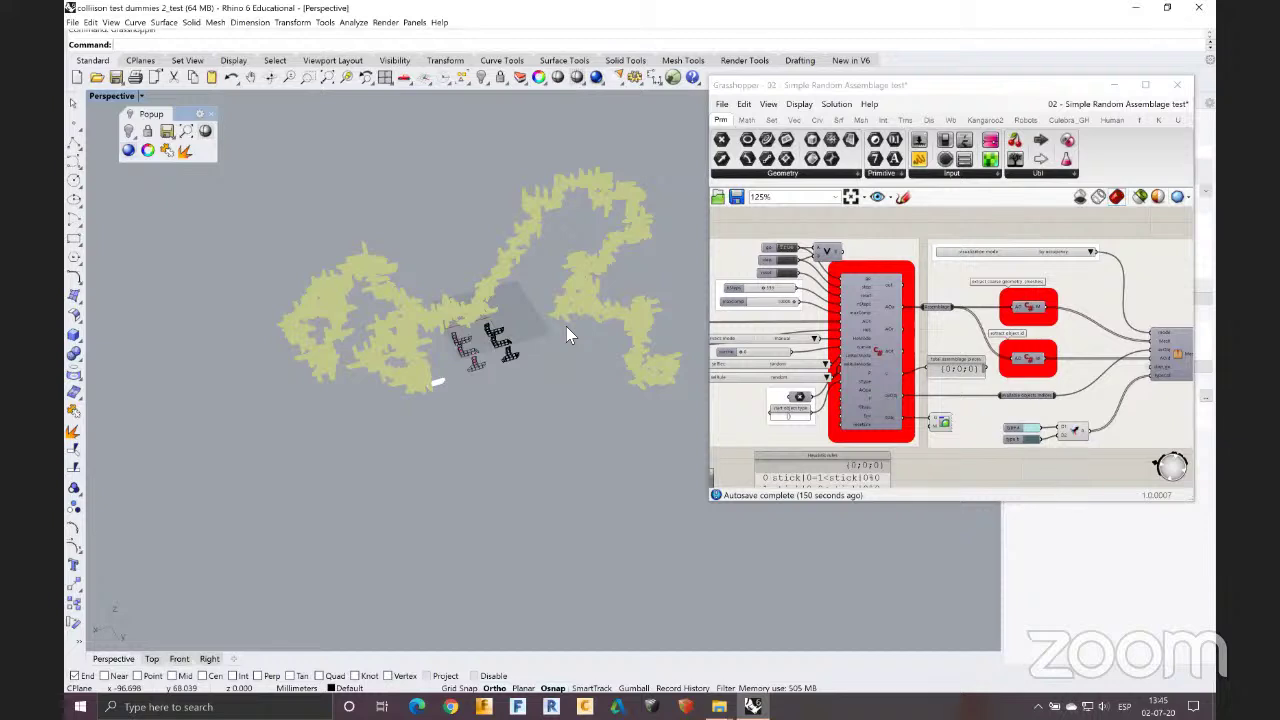
pyautogui.scroll(1, 590, 316)
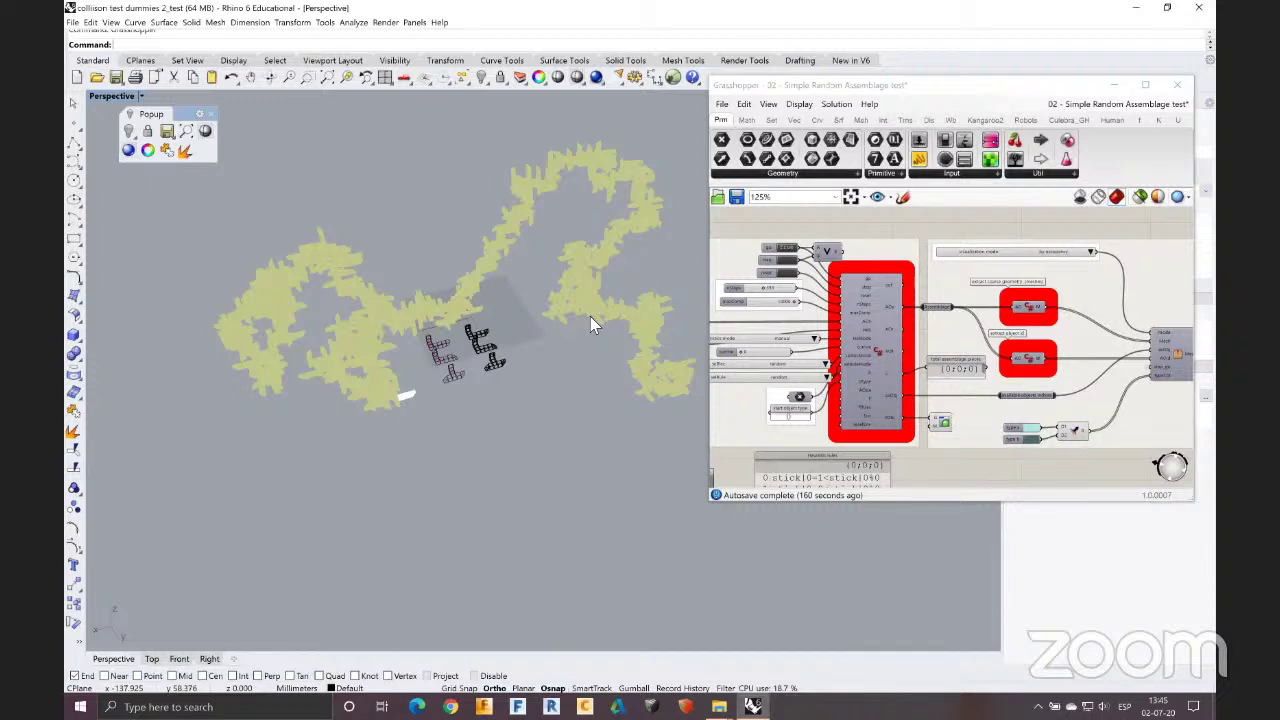
pyautogui.scroll(1, 590, 316)
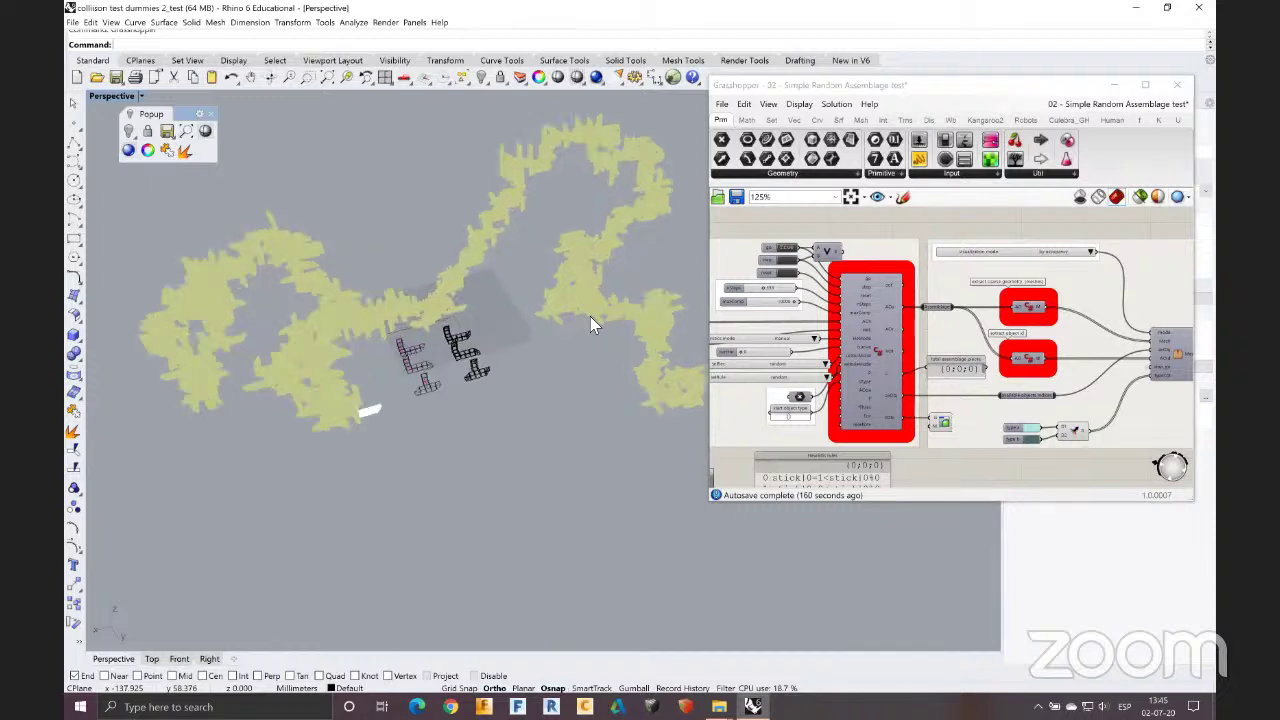
# Step: Try the by sequence visualization mode, check the Mesh Join component, and restore the by type mode
pyautogui.click(1091, 252)
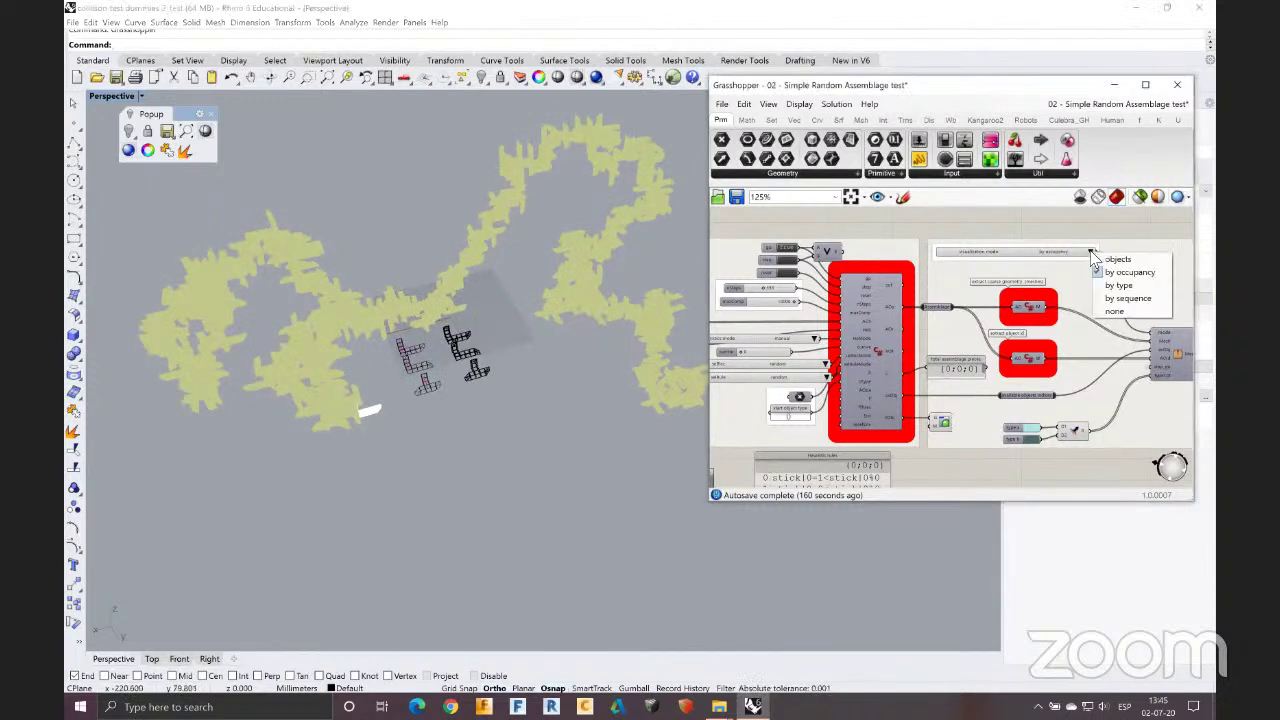
pyautogui.click(1115, 298)
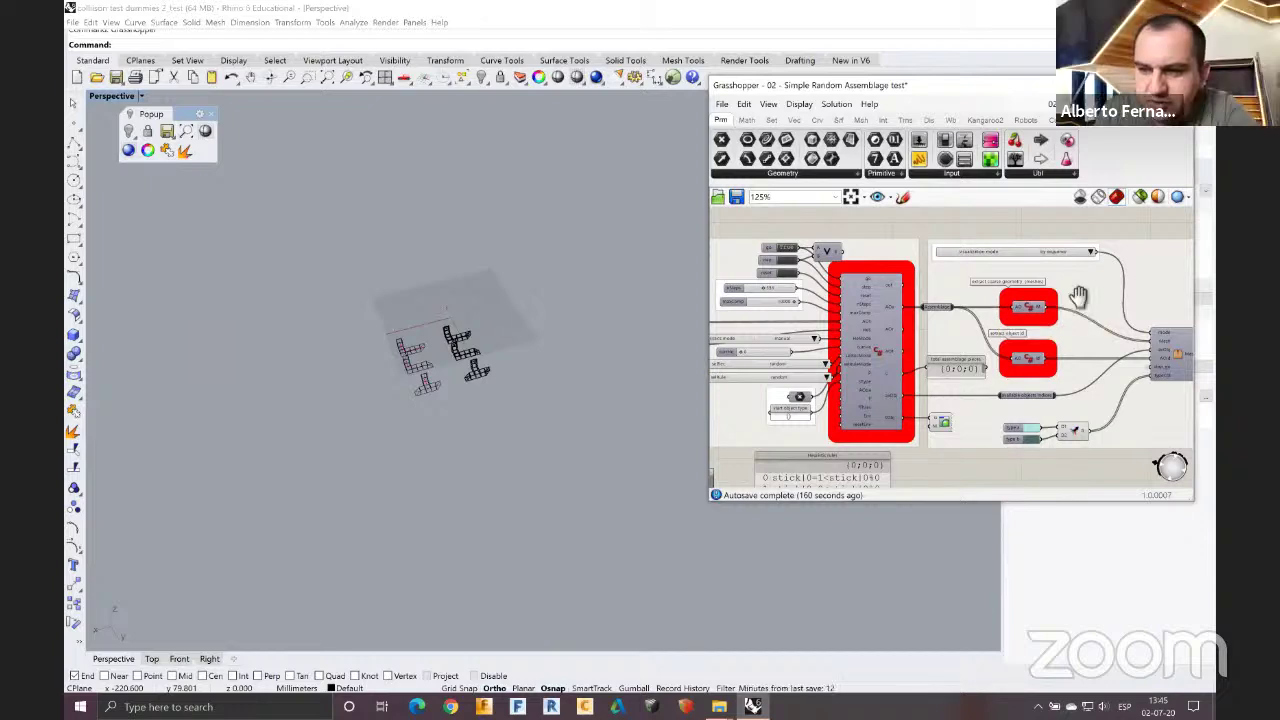
pyautogui.moveTo(1112, 294); pyautogui.dragTo(978, 279, button='right')
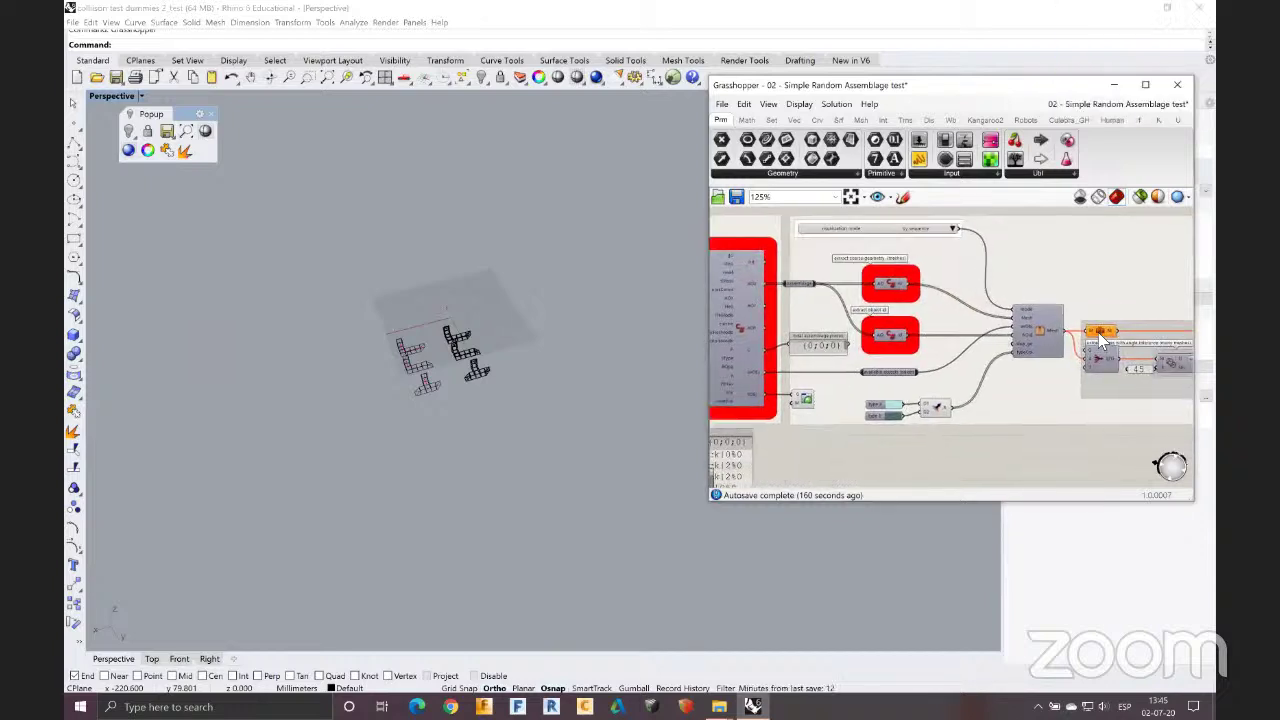
pyautogui.moveTo(1101, 340)
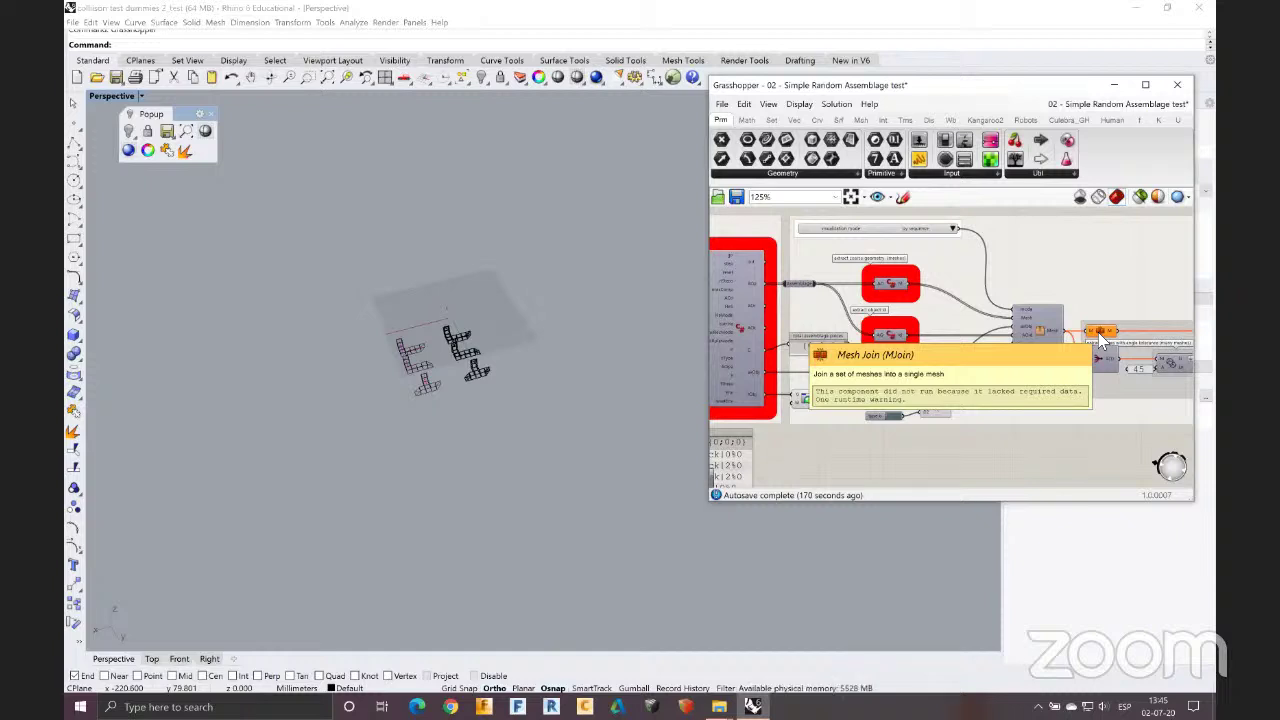
pyautogui.click(954, 229)
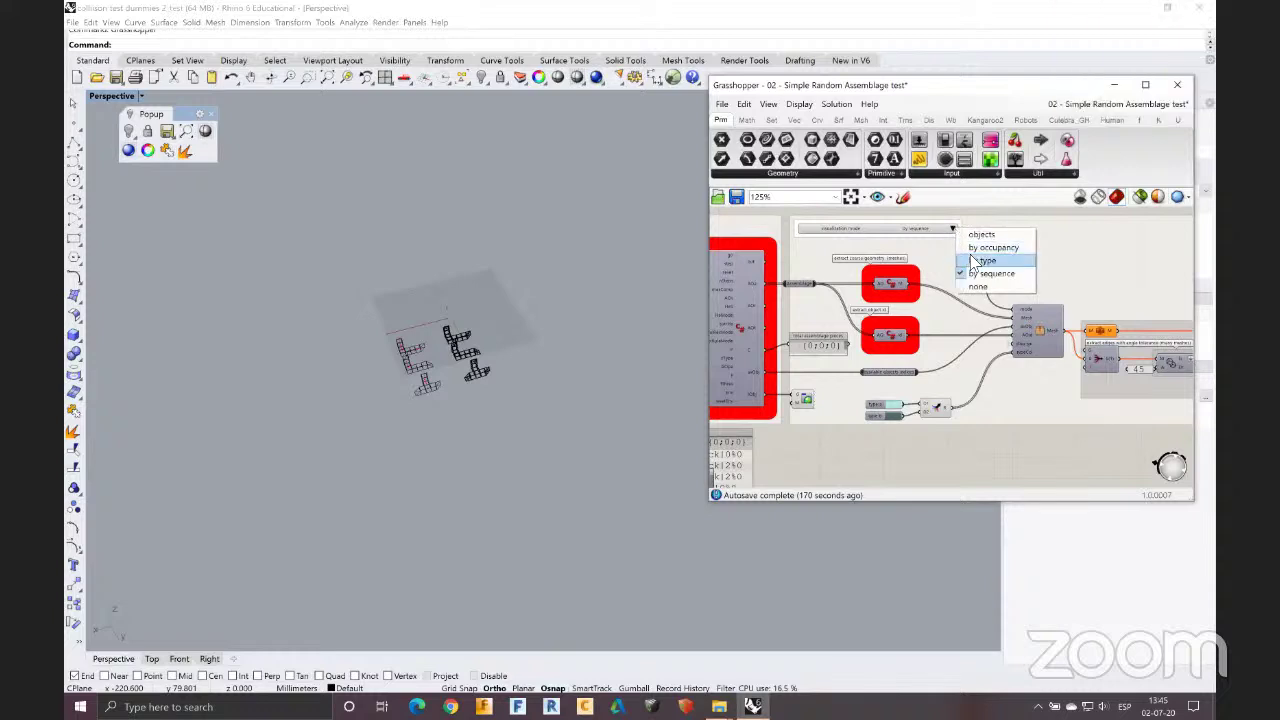
pyautogui.click(980, 260)
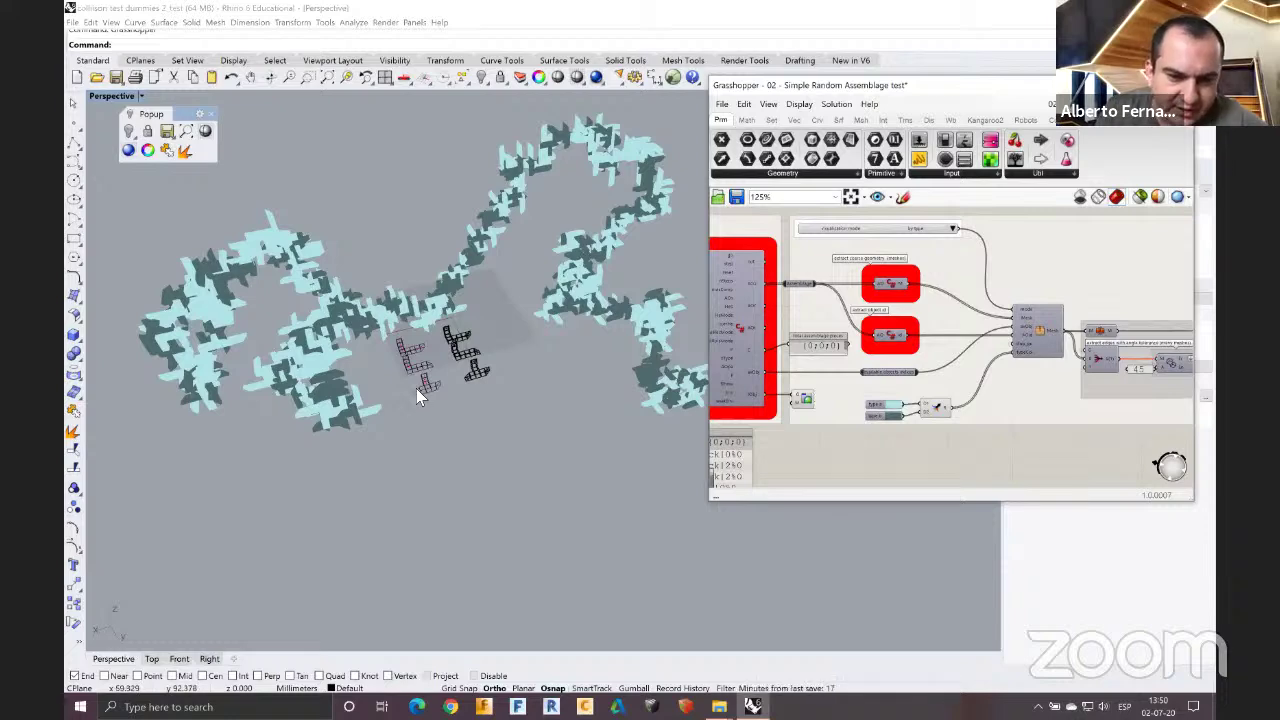
# Step: Examine the wireframe component meshes beside the assemblage up close, leaving none of them selected
pyautogui.scroll(10, 418, 396)
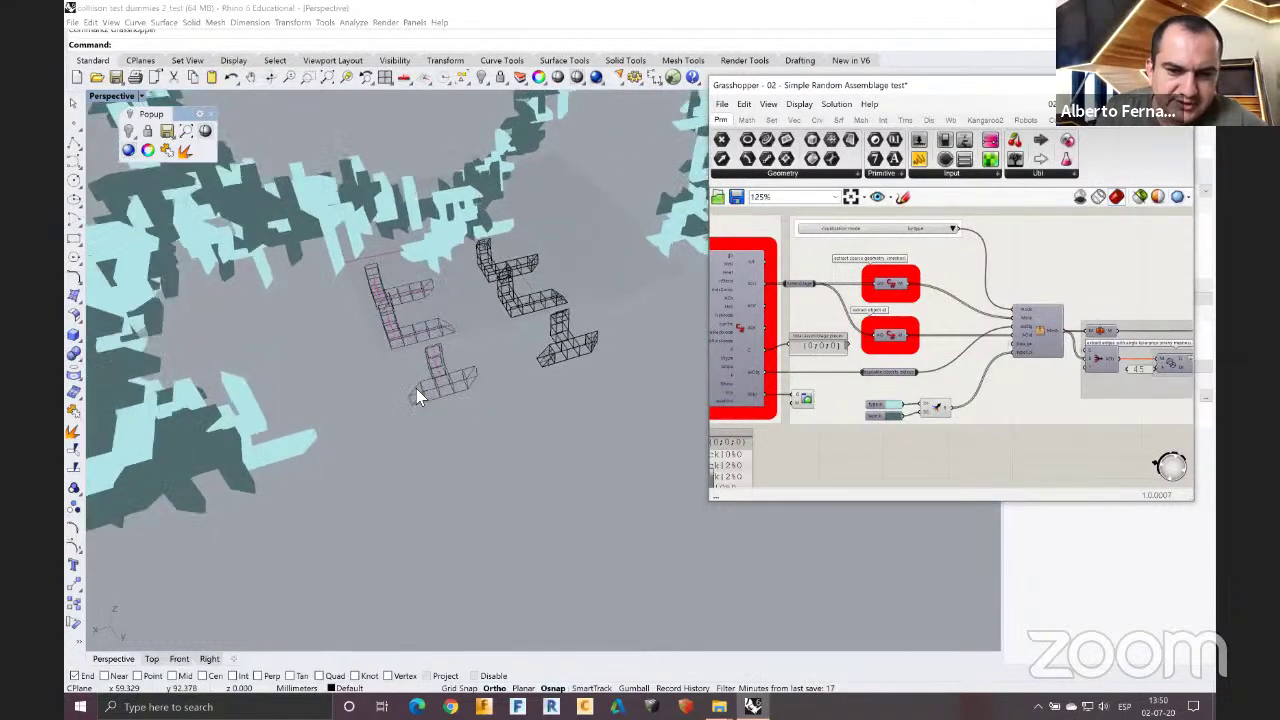
pyautogui.scroll(8, 418, 396)
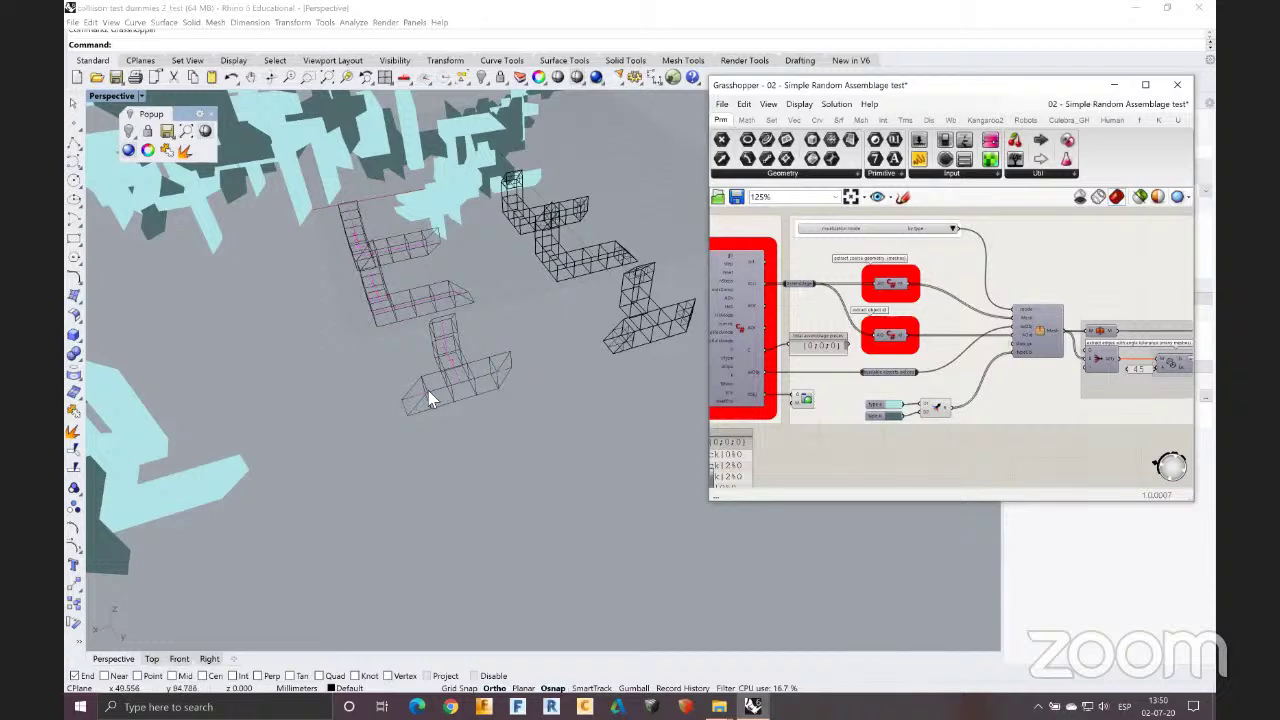
pyautogui.click(478, 376)
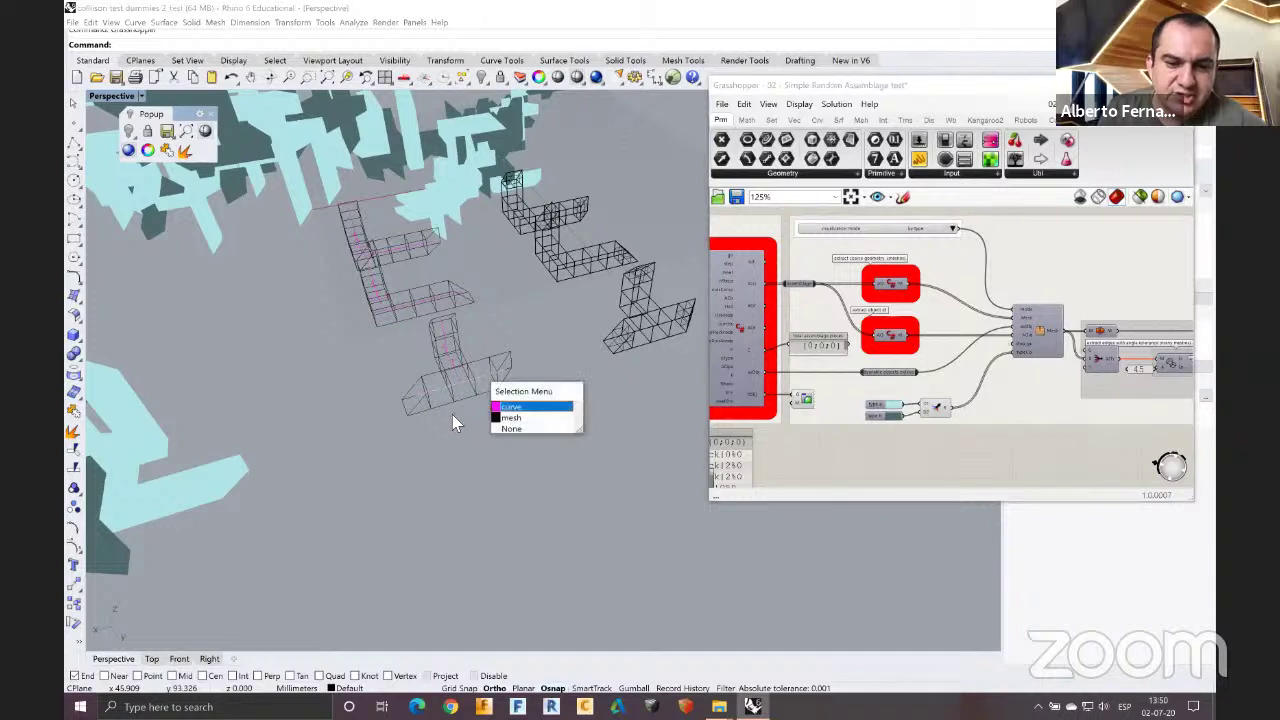
pyautogui.click(486, 396)
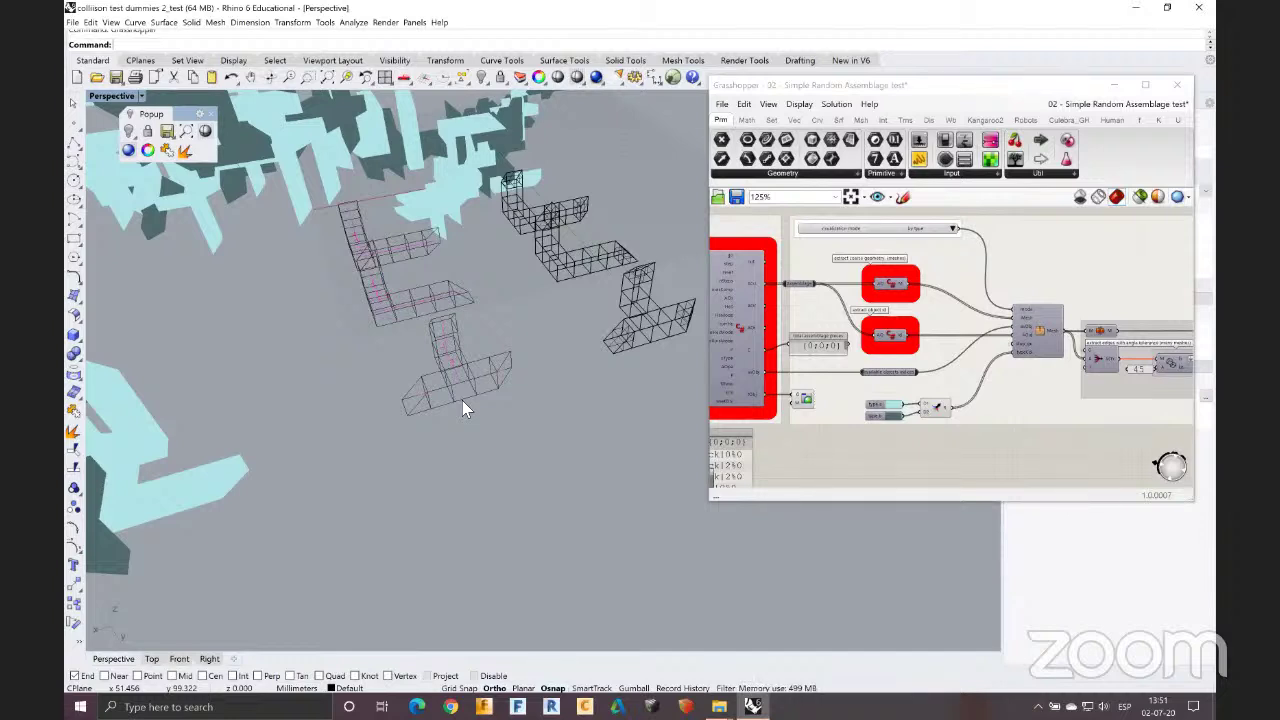
pyautogui.scroll(-4, 462, 400)
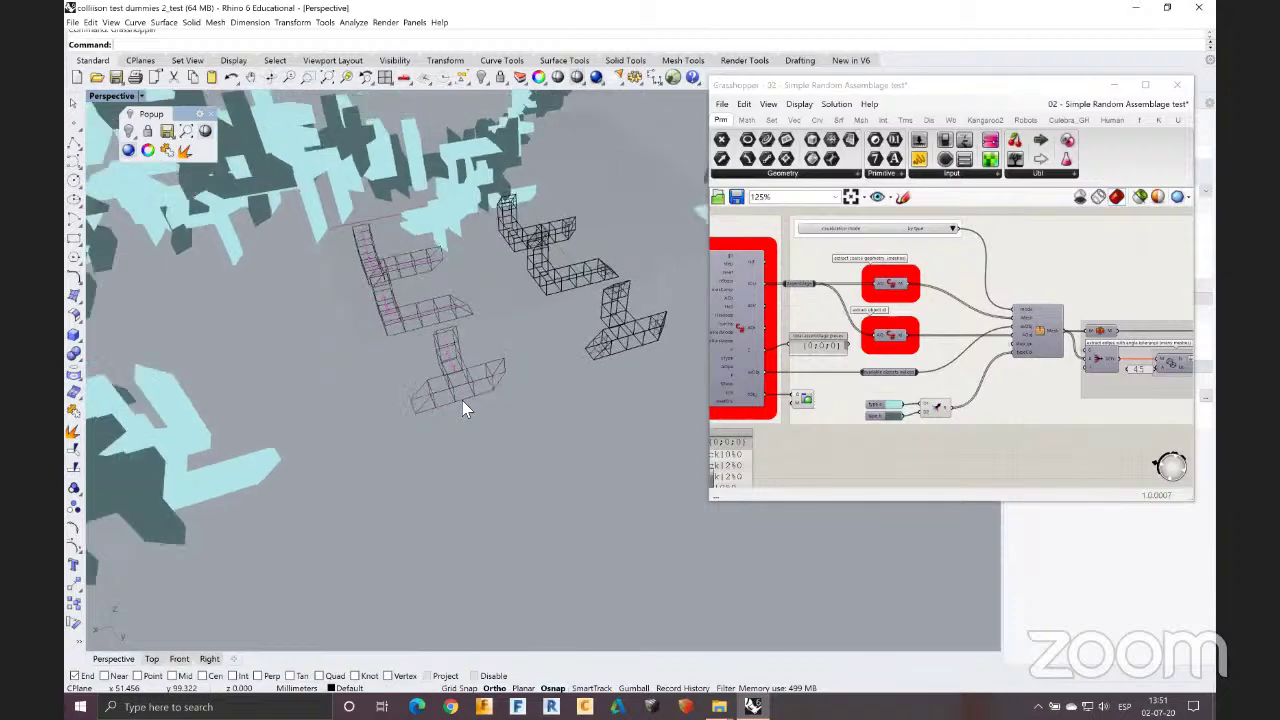
pyautogui.scroll(-4, 462, 400)
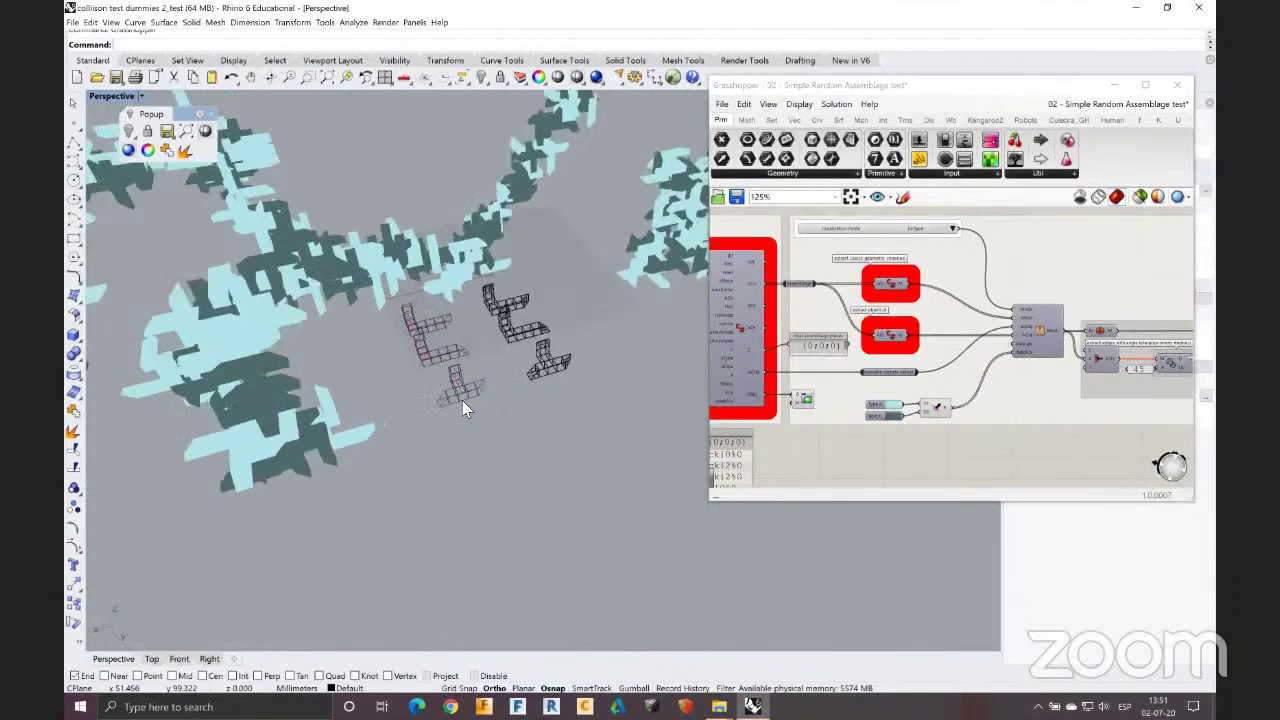
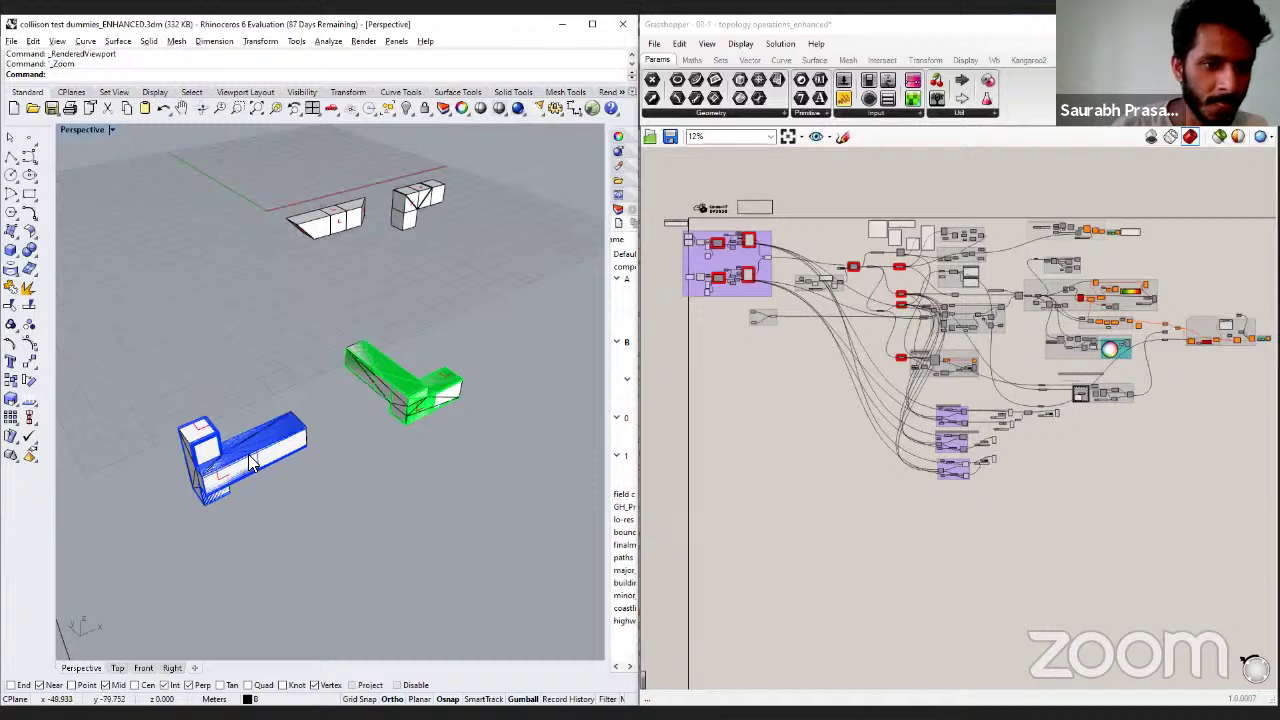
# Step: Inspect the blue and green component meshes and their position relative to the city model
pyautogui.click(248, 454)
pyautogui.scroll(-5, 200, 447)
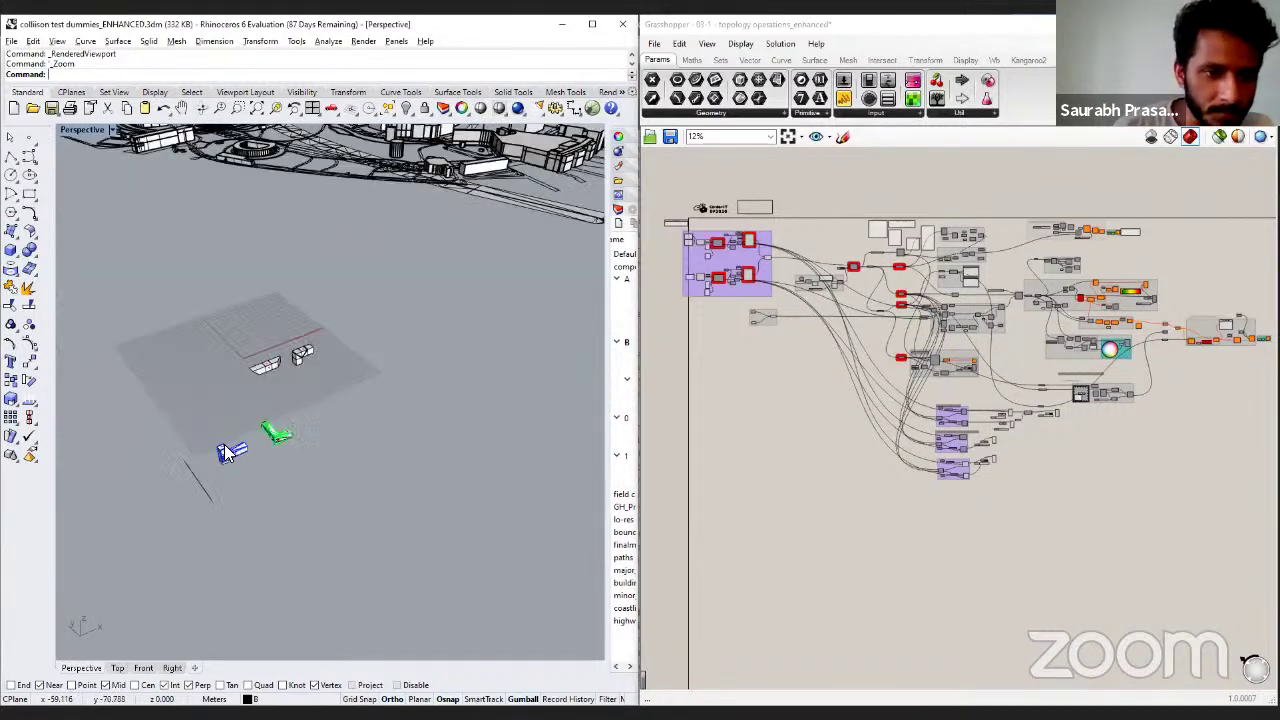
pyautogui.scroll(5, 224, 444)
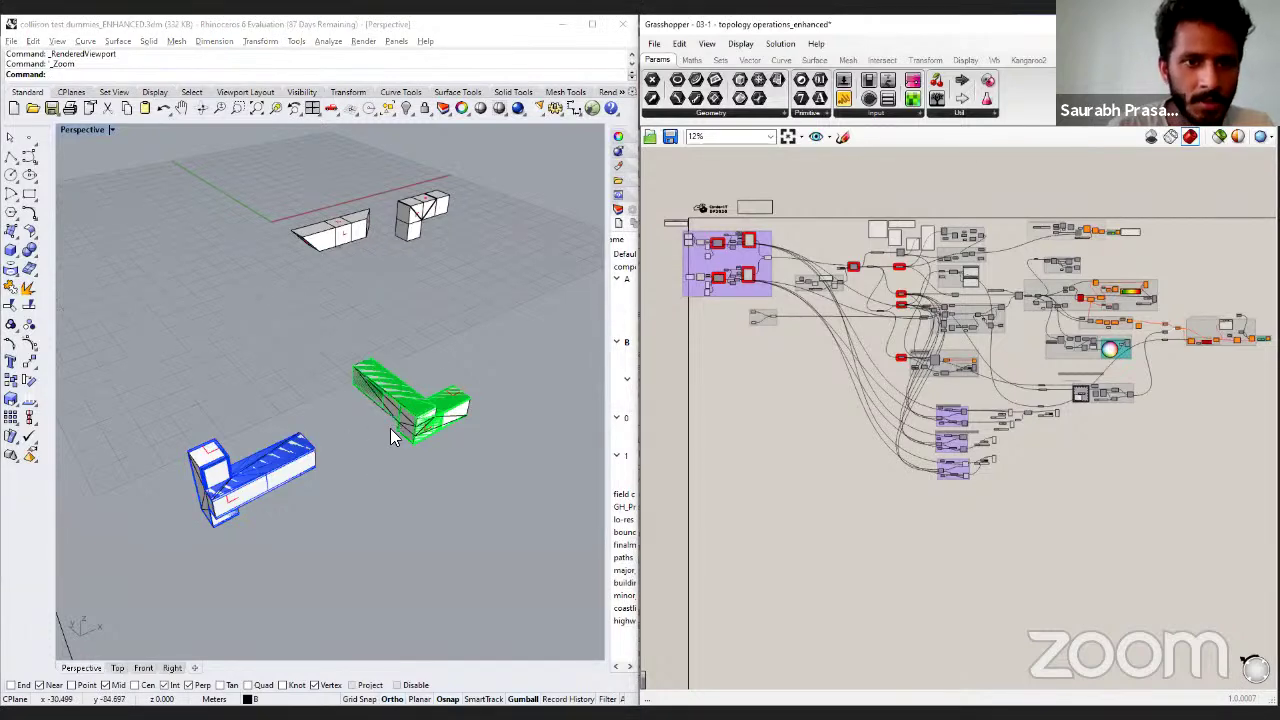
pyautogui.scroll(-5, 390, 428)
pyautogui.scroll(5, 325, 303)
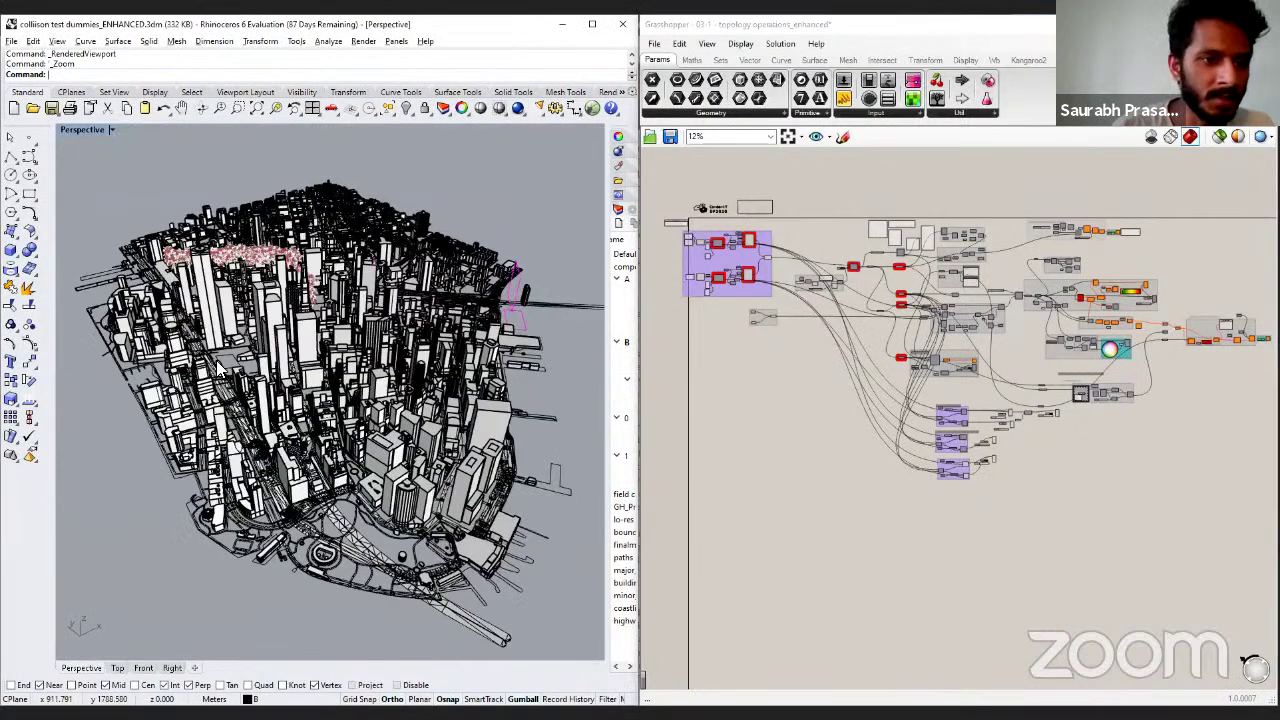
# Step: Unhide the hidden objects around the assemblage in the city model
pyautogui.moveTo(370, 390); pyautogui.dragTo(114, 340, button='right')
pyautogui.scroll(3, 437, 392)
pyautogui.middleClick(268, 254)
pyautogui.click(262, 249)
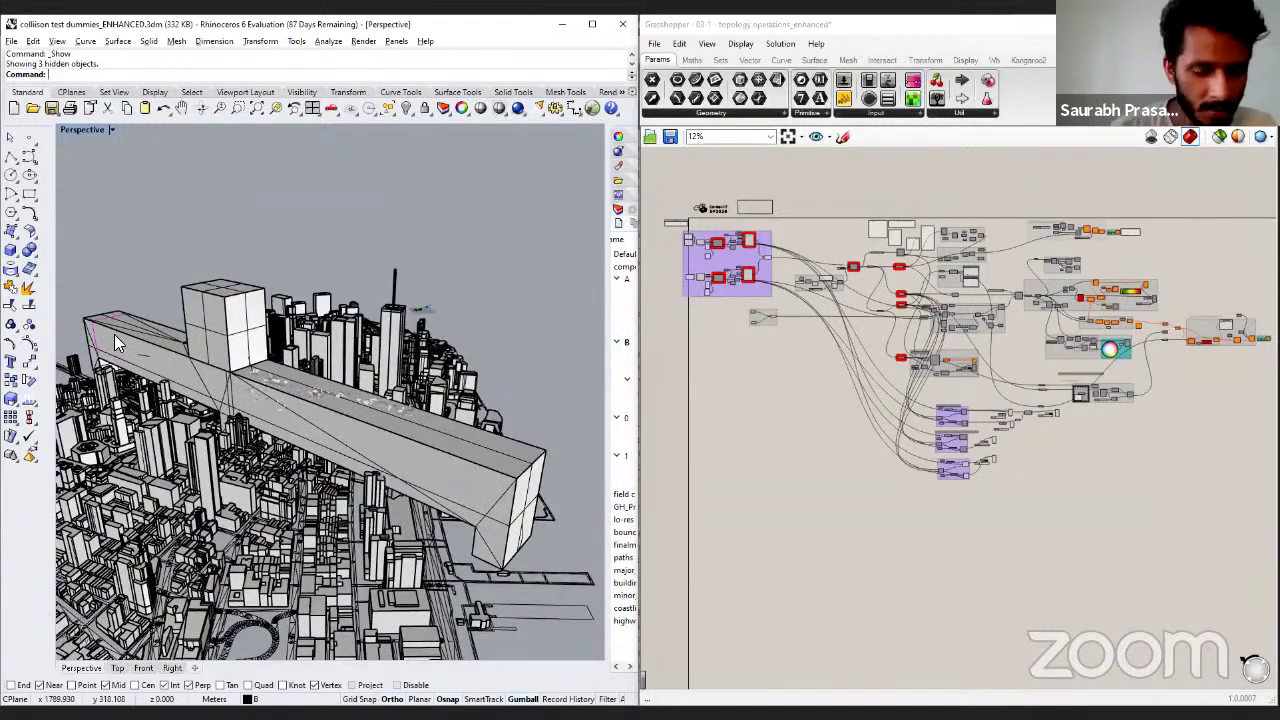
# Step: Hide the oversized component mesh, its matching polysurface and the curve covering the city model
pyautogui.click(114, 334)
pyautogui.click(145, 360)
pyautogui.hotkey('ctrl', 'h')
pyautogui.scroll(2, 137, 350)
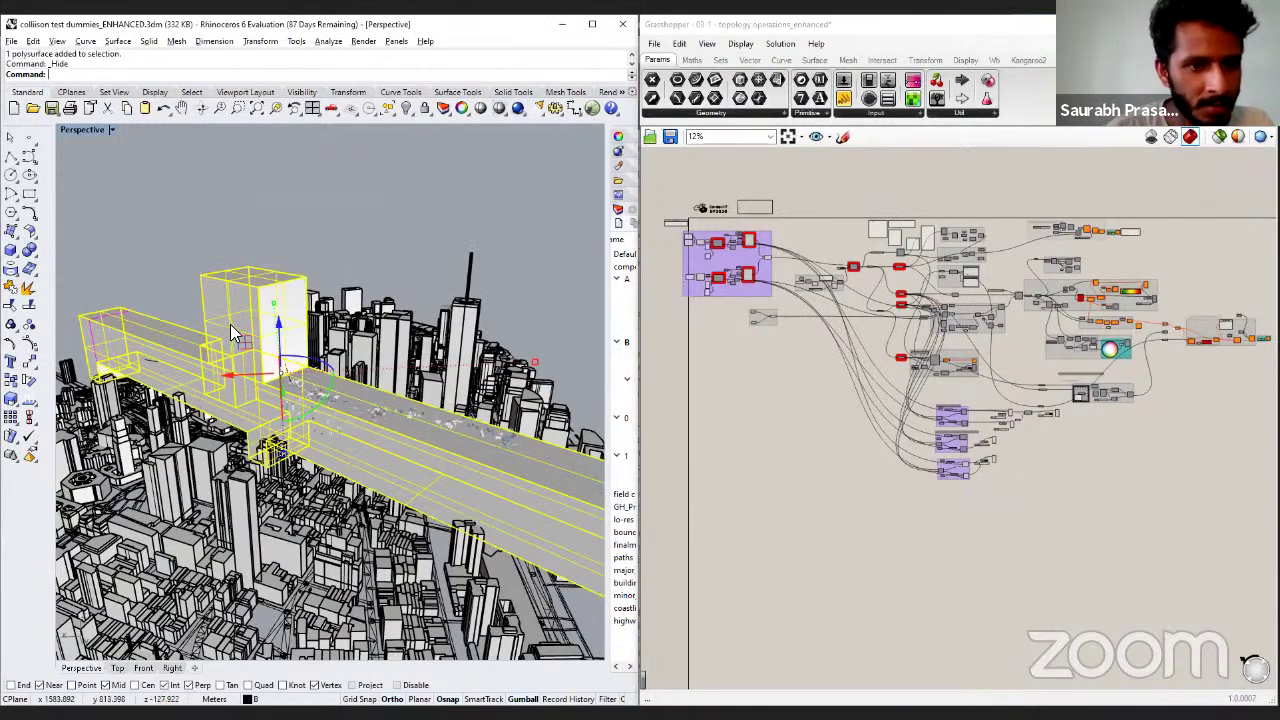
pyautogui.click(114, 348)
pyautogui.moveTo(358, 402); pyautogui.dragTo(385, 490, button='right')
pyautogui.hotkey('ctrl', 'h')
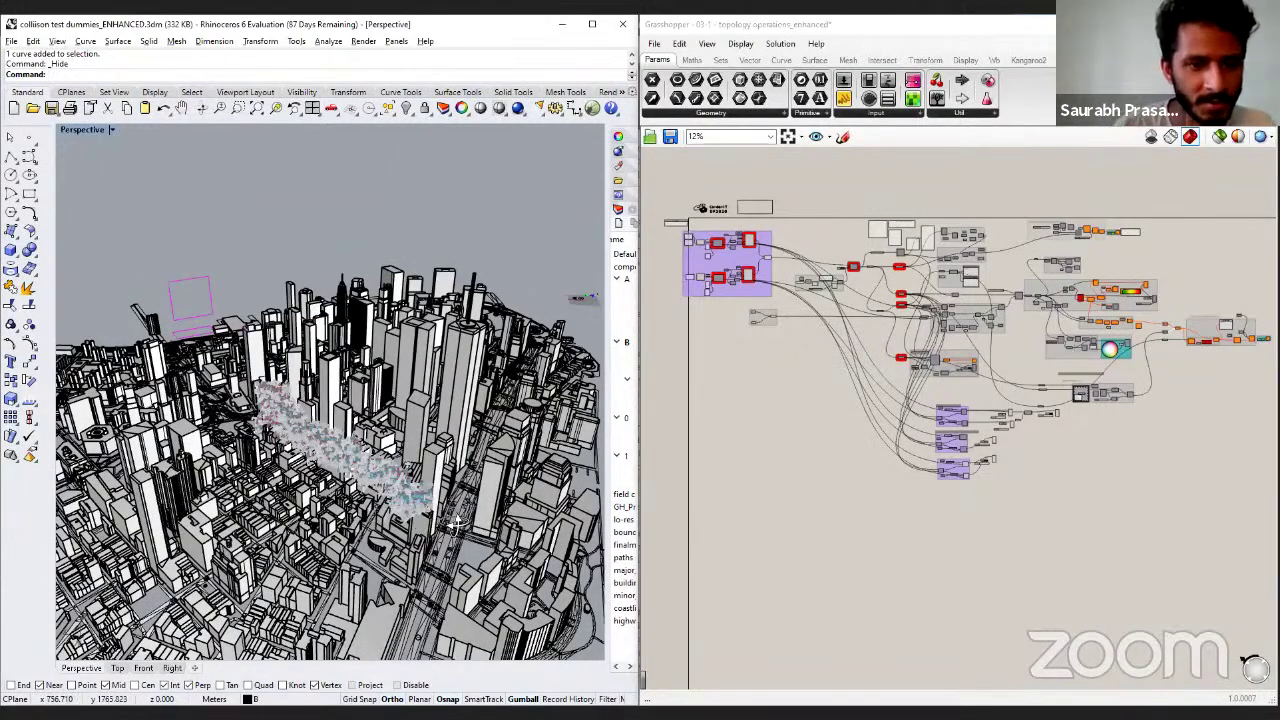
# Step: Examine the blue and white assemblage among the city towers, from a district overview to close views of its modules
pyautogui.moveTo(455, 520); pyautogui.dragTo(386, 415, button='right')
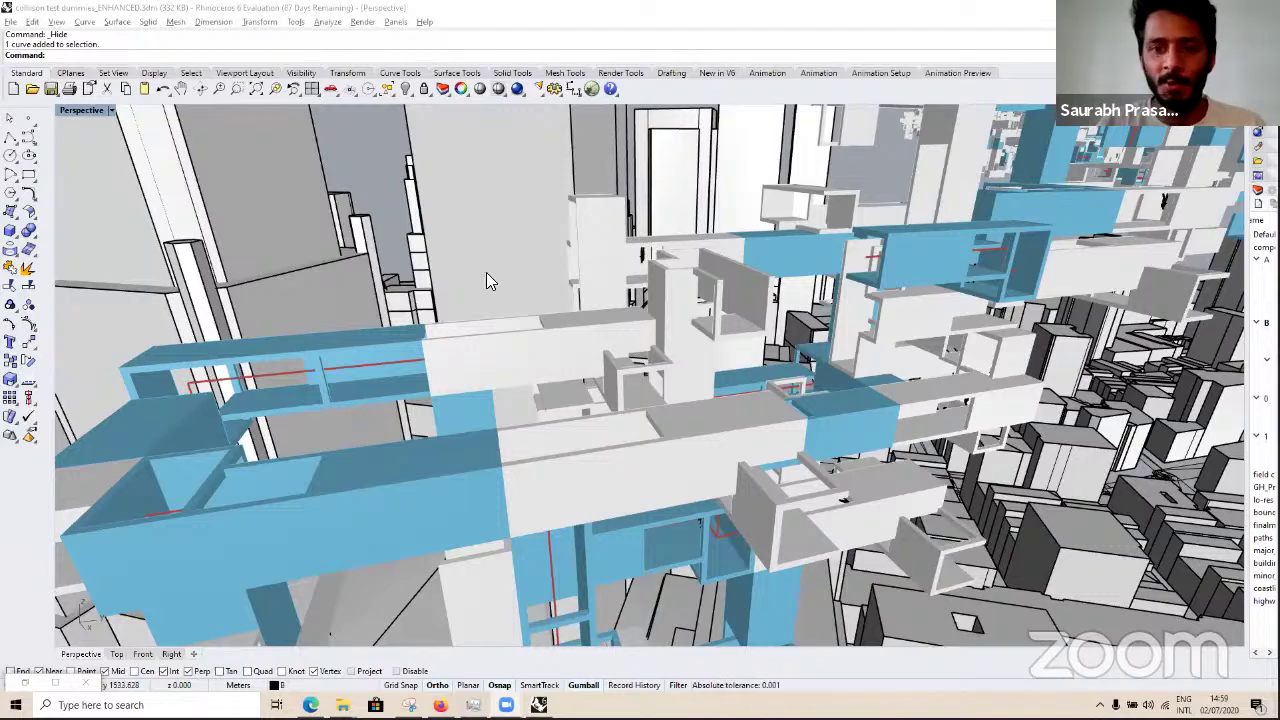
pyautogui.scroll(-10, 552, 286)
pyautogui.scroll(-5, 631, 322)
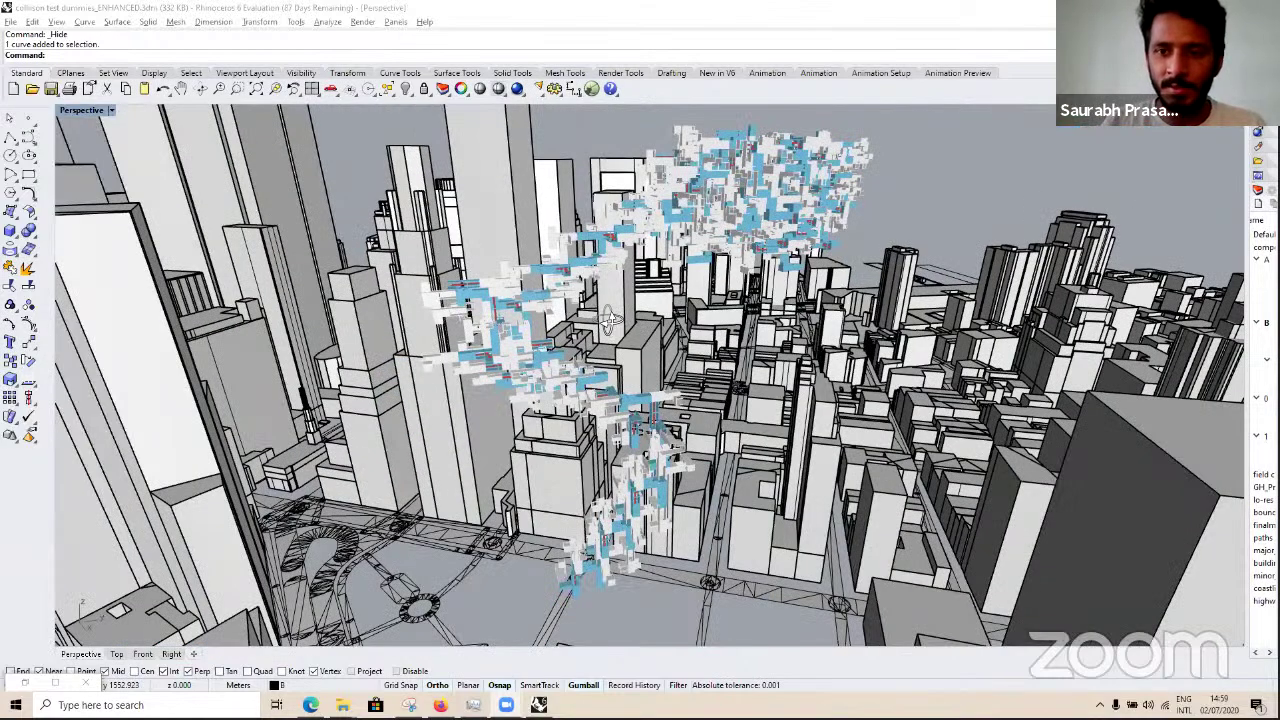
pyautogui.moveTo(595, 318); pyautogui.dragTo(598, 378, button='right')
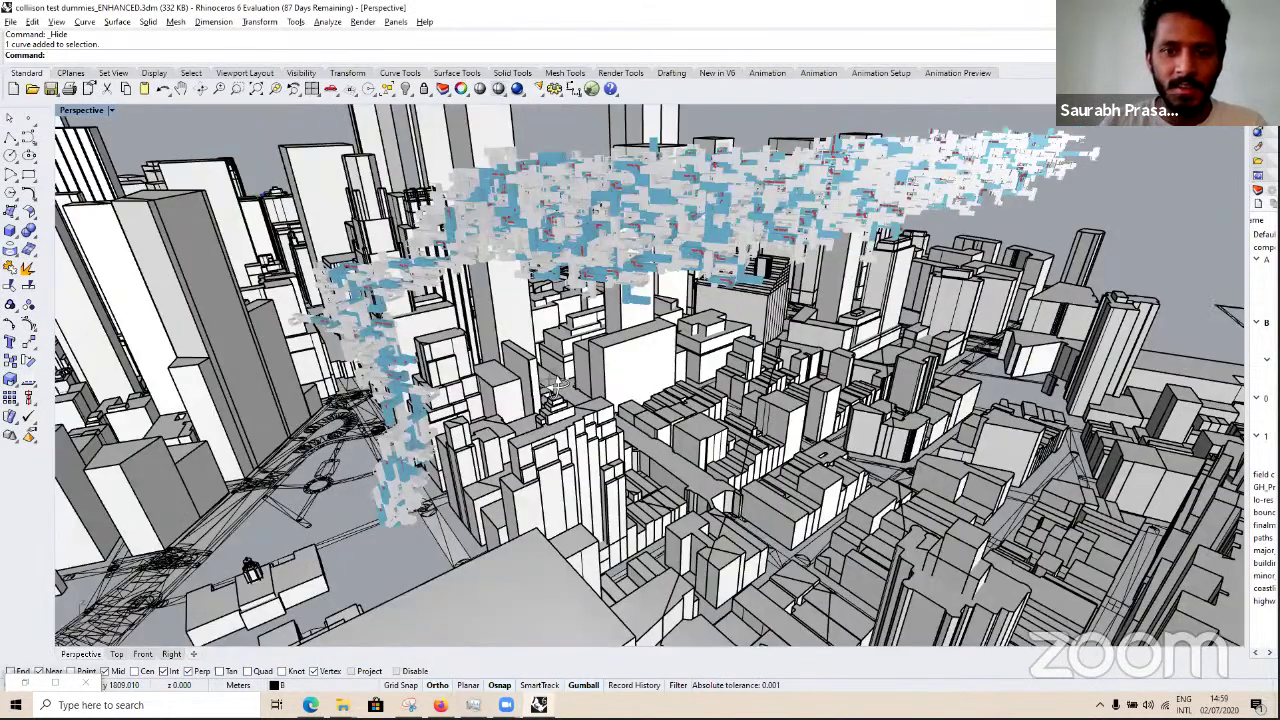
pyautogui.scroll(-4, 540, 385)
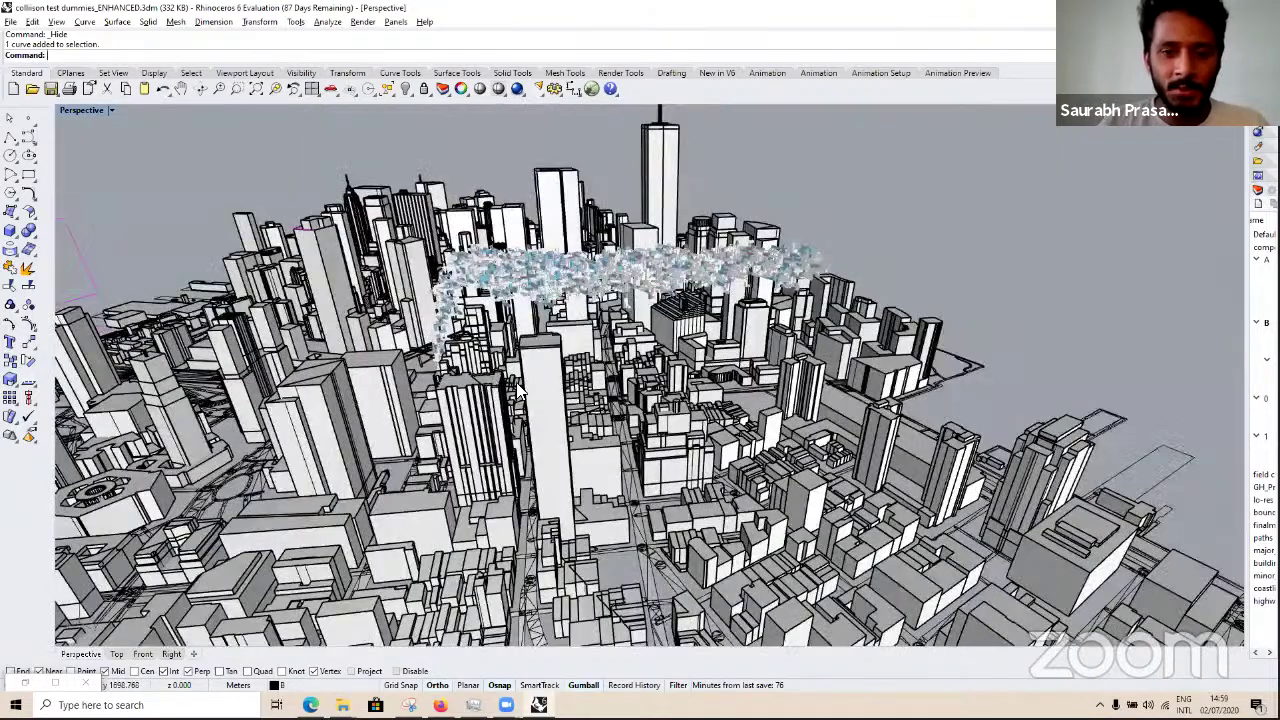
pyautogui.moveTo(518, 390); pyautogui.dragTo(648, 504, button='right')
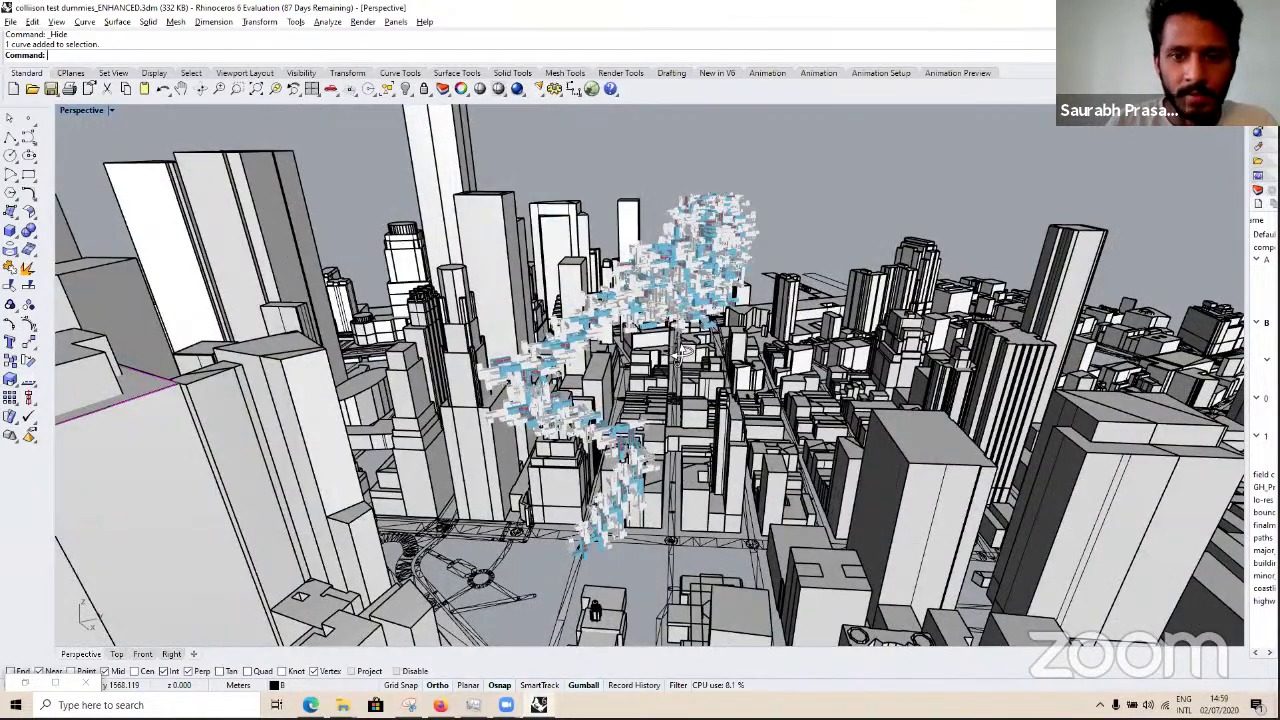
pyautogui.moveTo(684, 350); pyautogui.dragTo(610, 390, button='right')
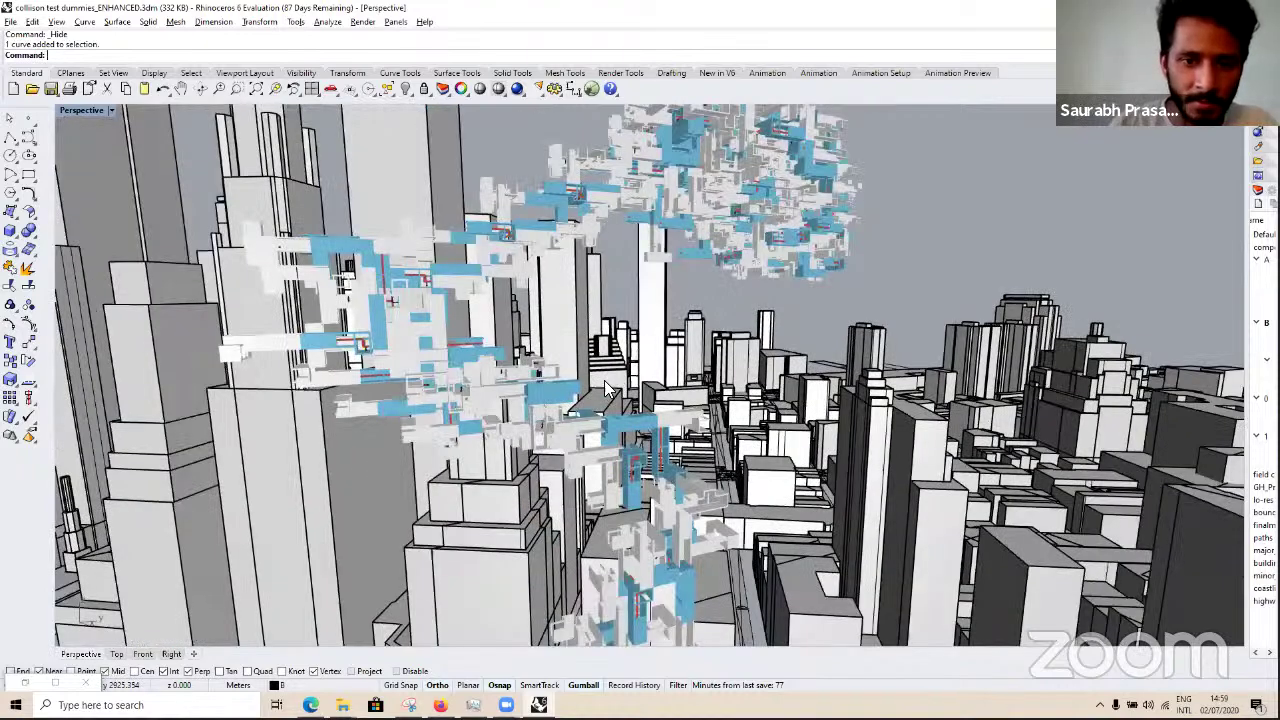
pyautogui.moveTo(554, 437); pyautogui.dragTo(580, 470, button='right')
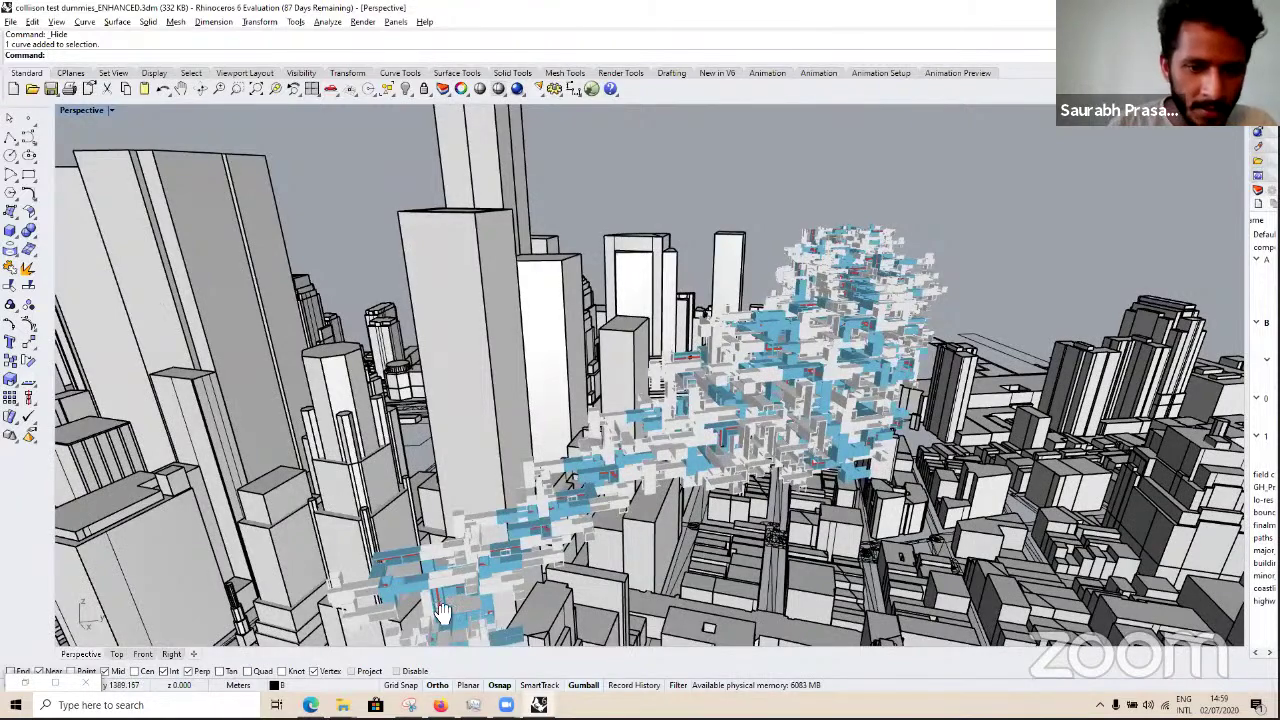
pyautogui.moveTo(442, 612); pyautogui.dragTo(662, 408, button='right')
pyautogui.scroll(4, 662, 408)
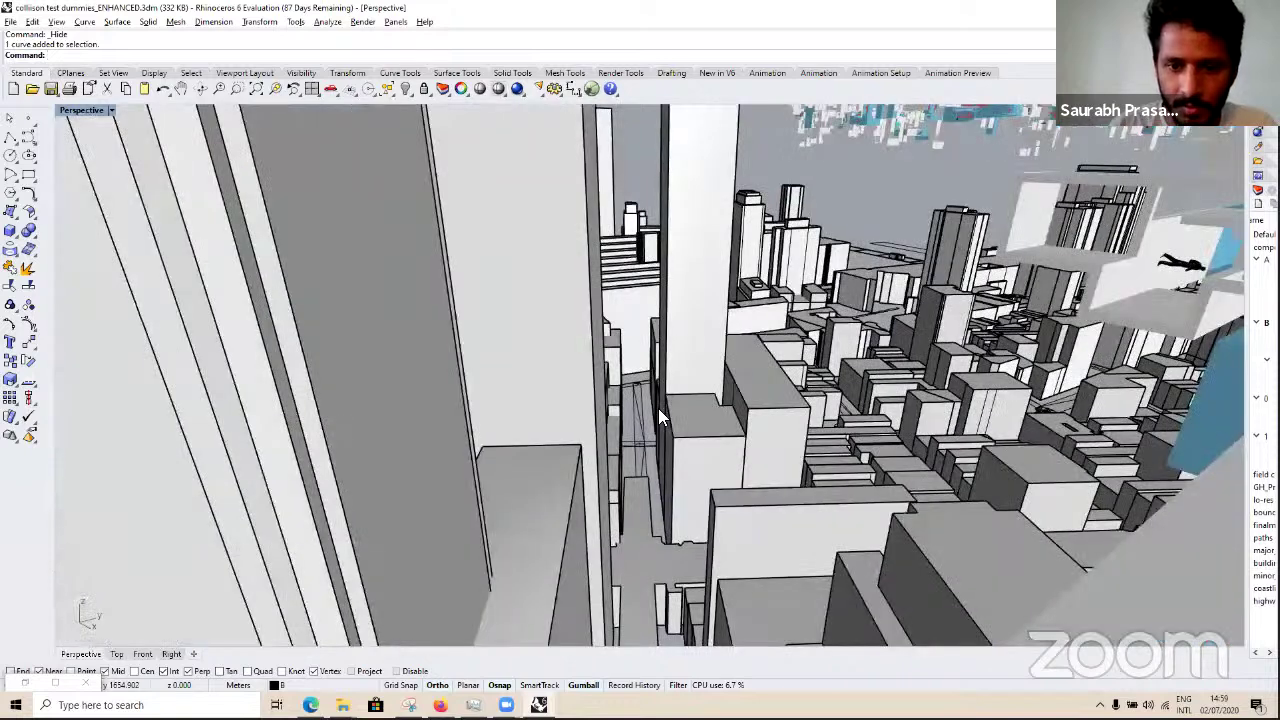
pyautogui.scroll(-3, 738, 384)
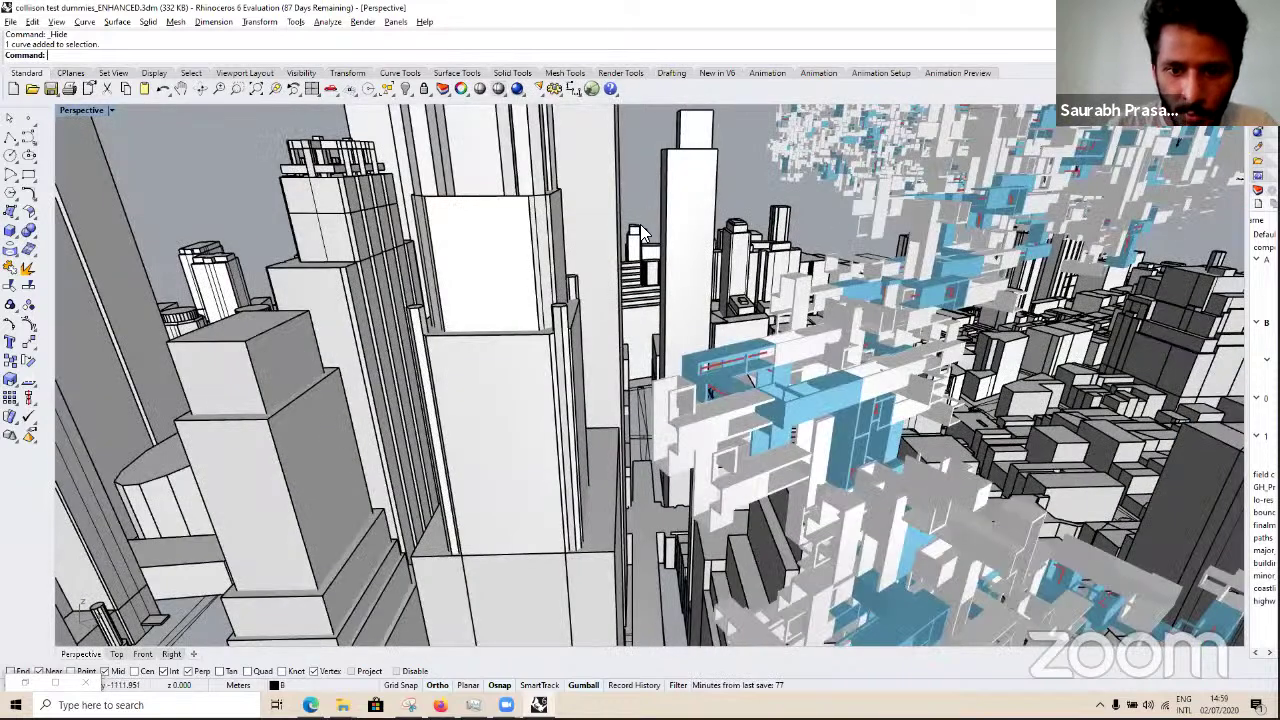
# Step: Circle two module ends on the assemblage's near edge with red freehand annotations
pyautogui.moveTo(678, 322)
pyautogui.mouseDown()
pyautogui.moveTo(622, 368)
pyautogui.moveTo(680, 388)
pyautogui.mouseUp()
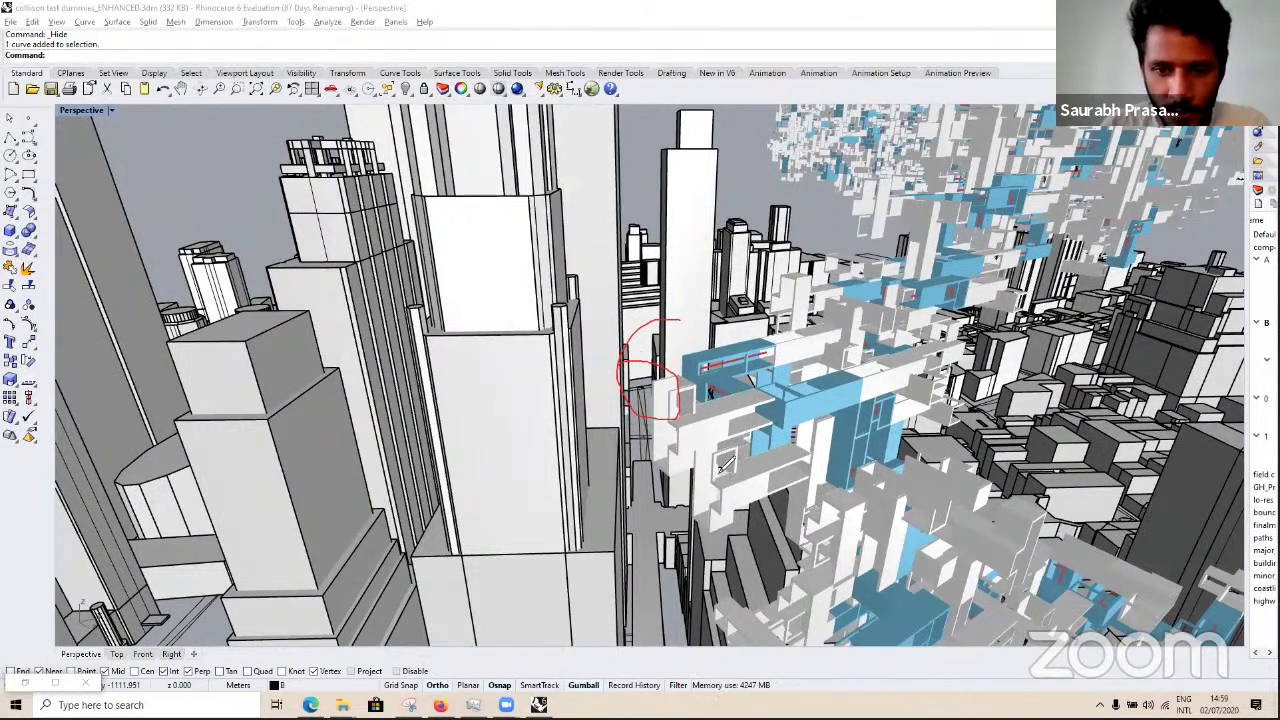
pyautogui.moveTo(736, 462); pyautogui.dragTo(705, 440)
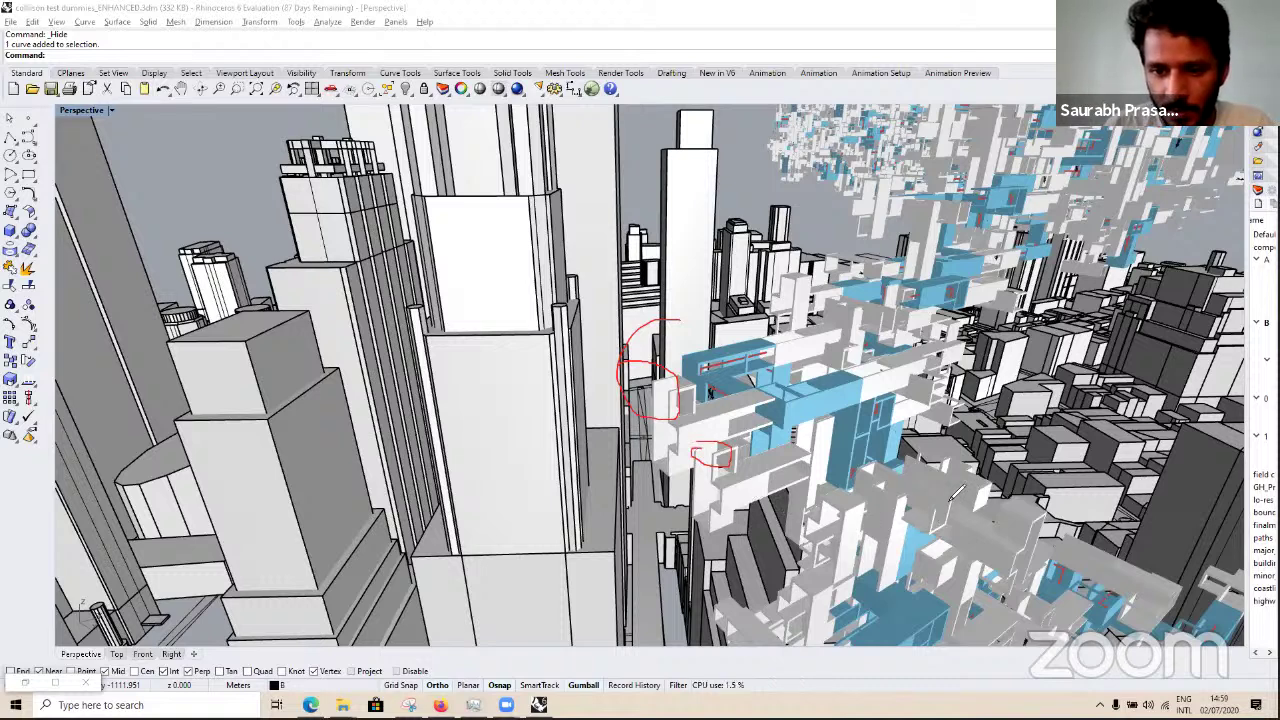
pyautogui.moveTo(942, 496)
pyautogui.mouseDown()
pyautogui.moveTo(934, 511)
pyautogui.moveTo(944, 498)
pyautogui.mouseUp()
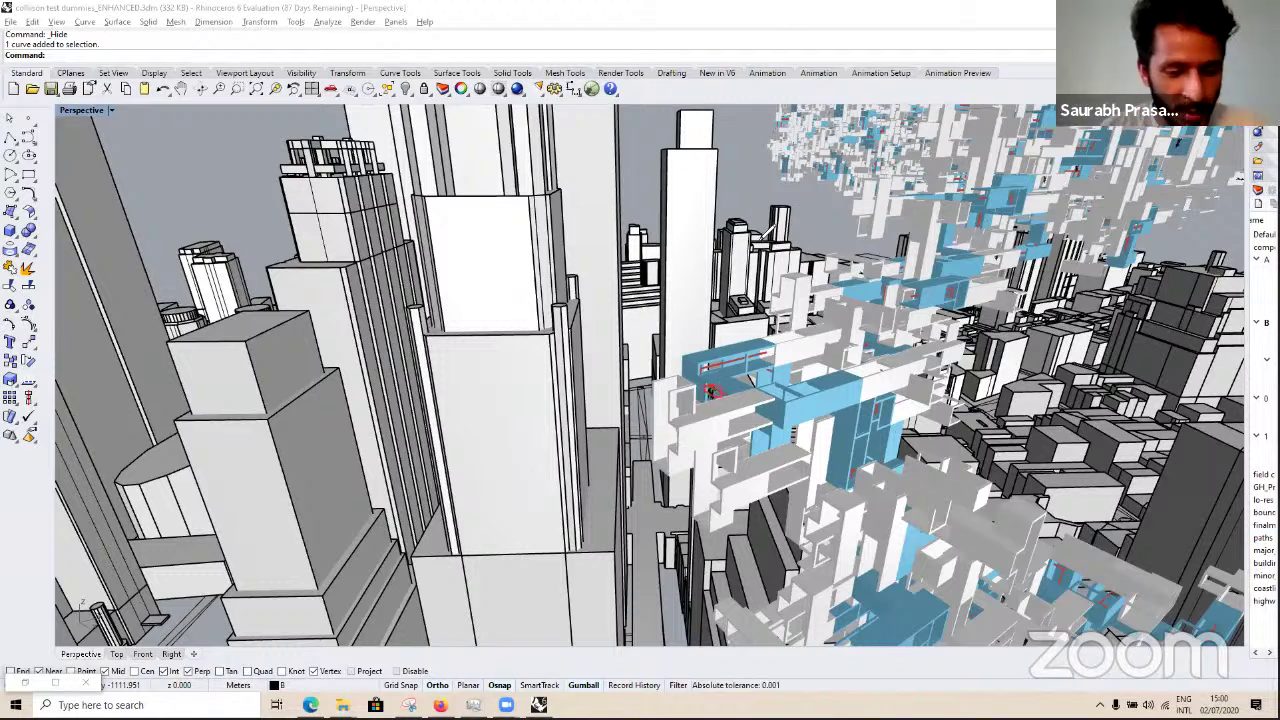
# Step: Open the Desktop folder in File Explorer and look through its files
pyautogui.press('super+e')
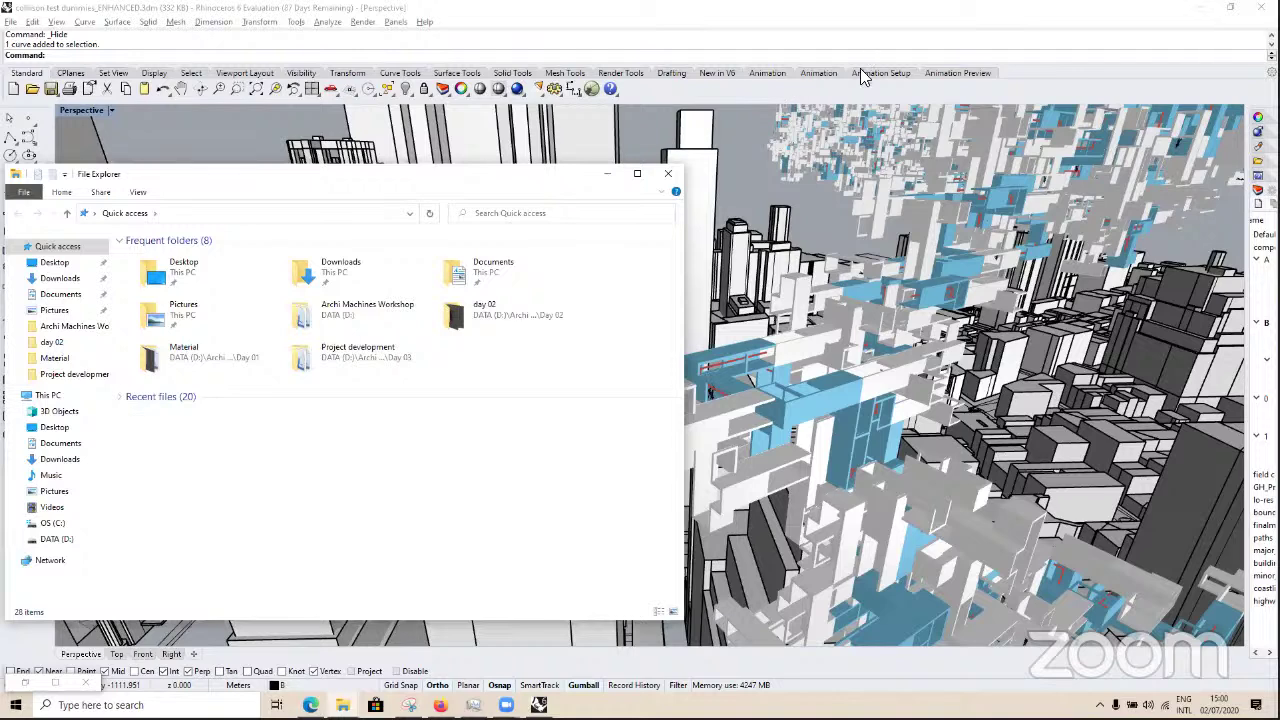
pyautogui.doubleClick(202, 270)
pyautogui.scroll(-2, 447, 500)
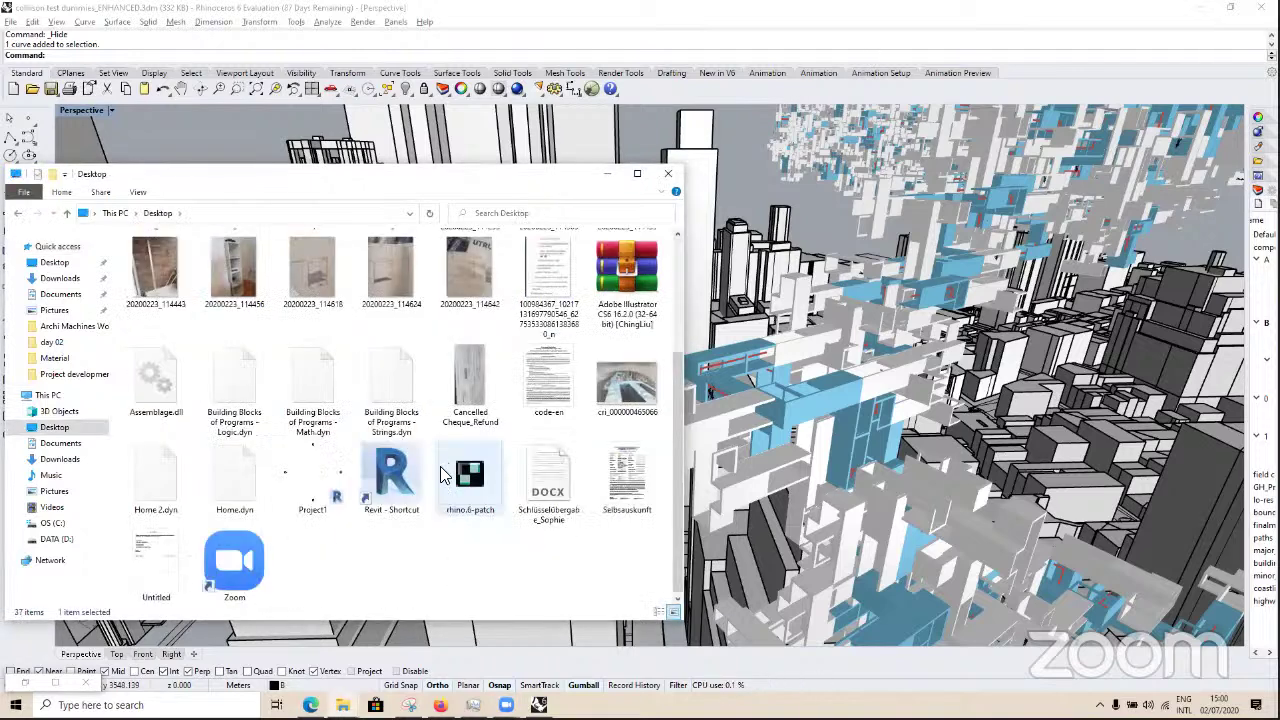
pyautogui.scroll(2, 233, 420)
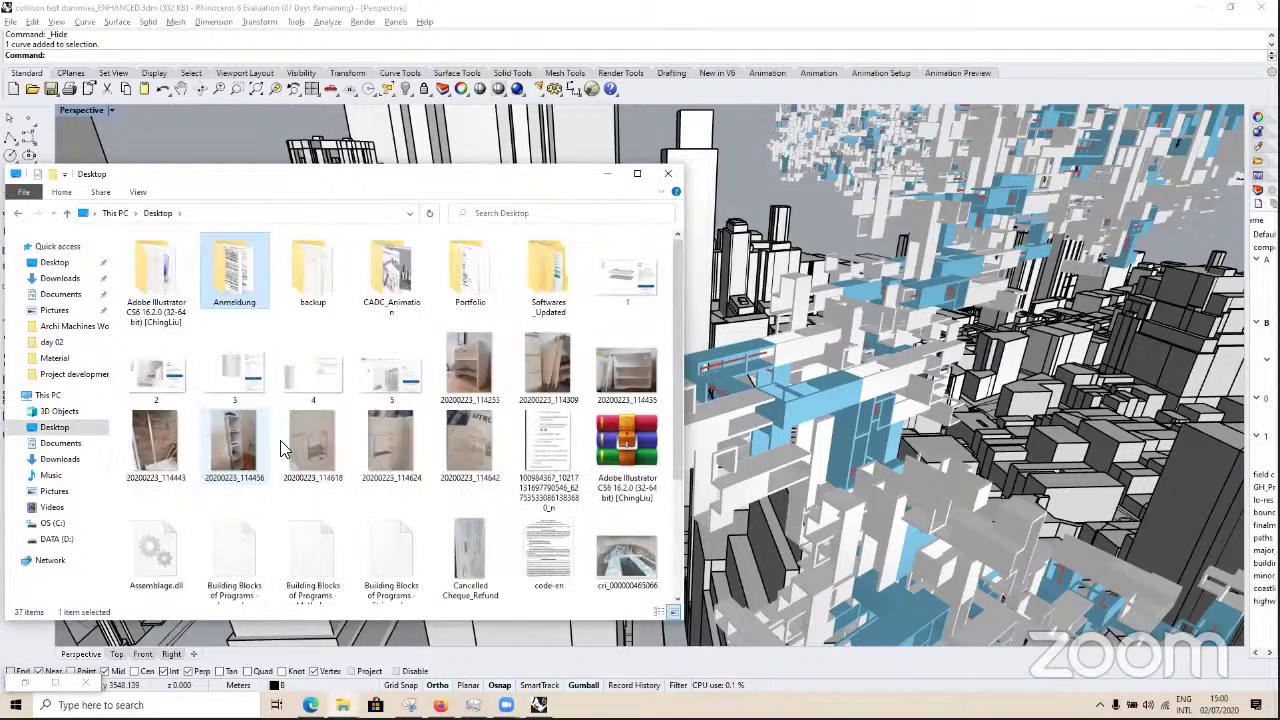
pyautogui.scroll(-2, 233, 420)
# Step: Return to the Rhino model and examine the assemblage's lower end near street level
pyautogui.click(737, 463)
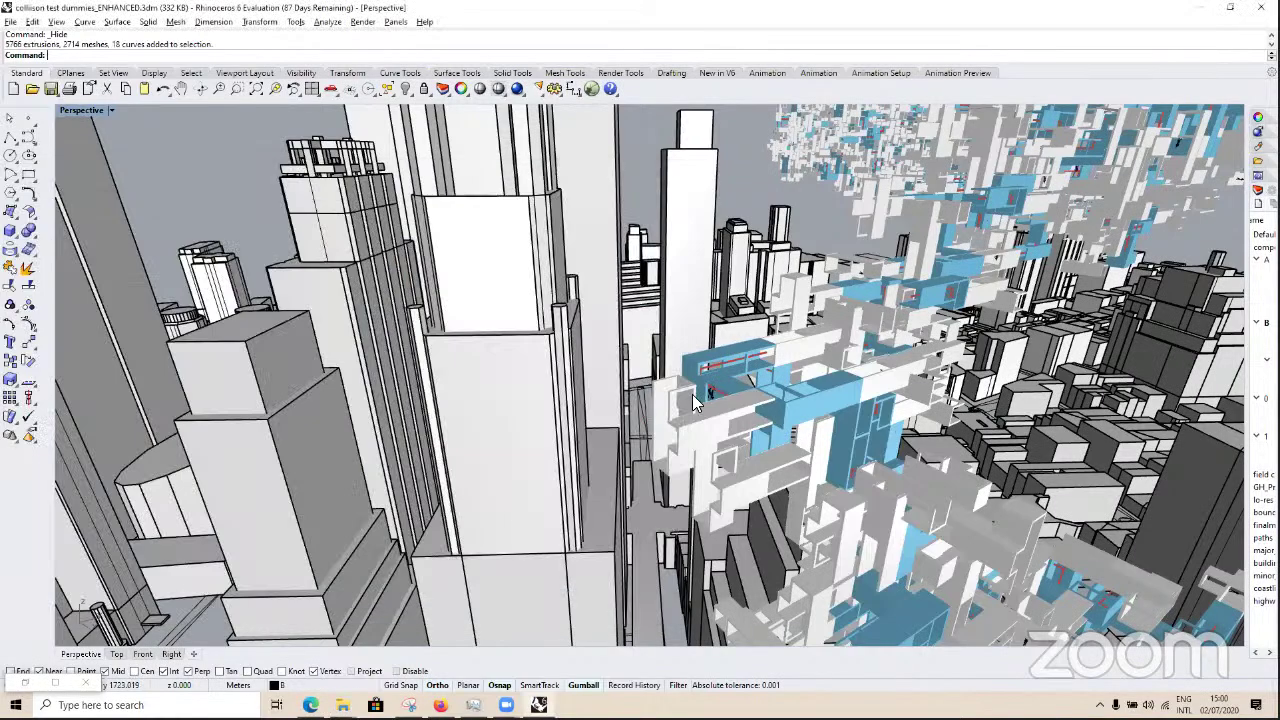
pyautogui.moveTo(460, 416); pyautogui.dragTo(611, 428, button='right')
pyautogui.scroll(5, 640, 437)
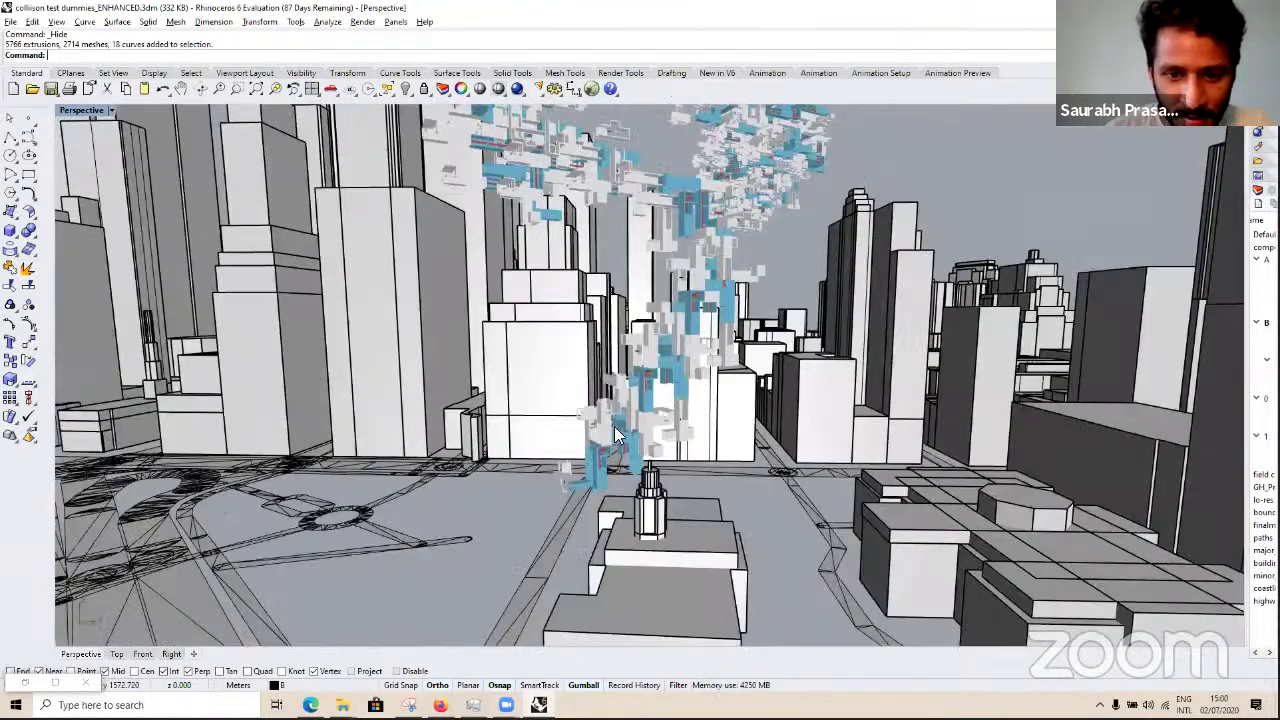
pyautogui.scroll(-3, 662, 446)
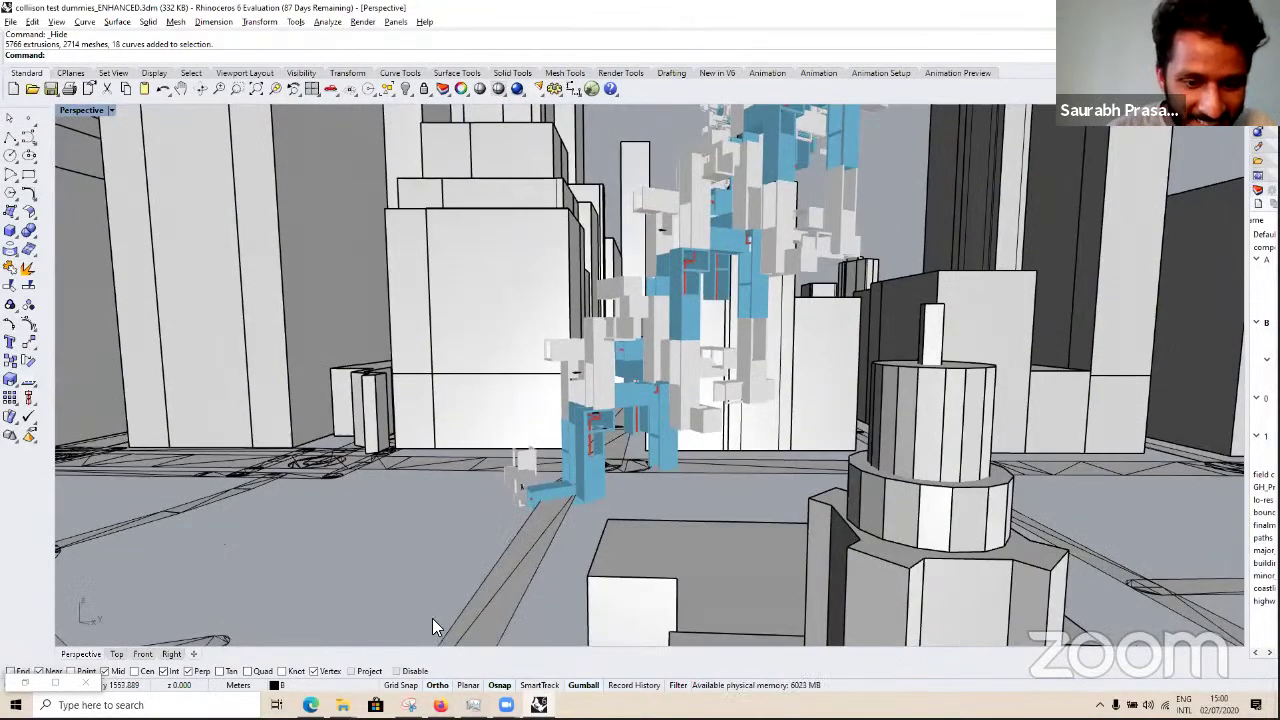
# Step: Switch to File Explorer and open the CADC_Animation folder on the Desktop
pyautogui.moveTo(342, 705)
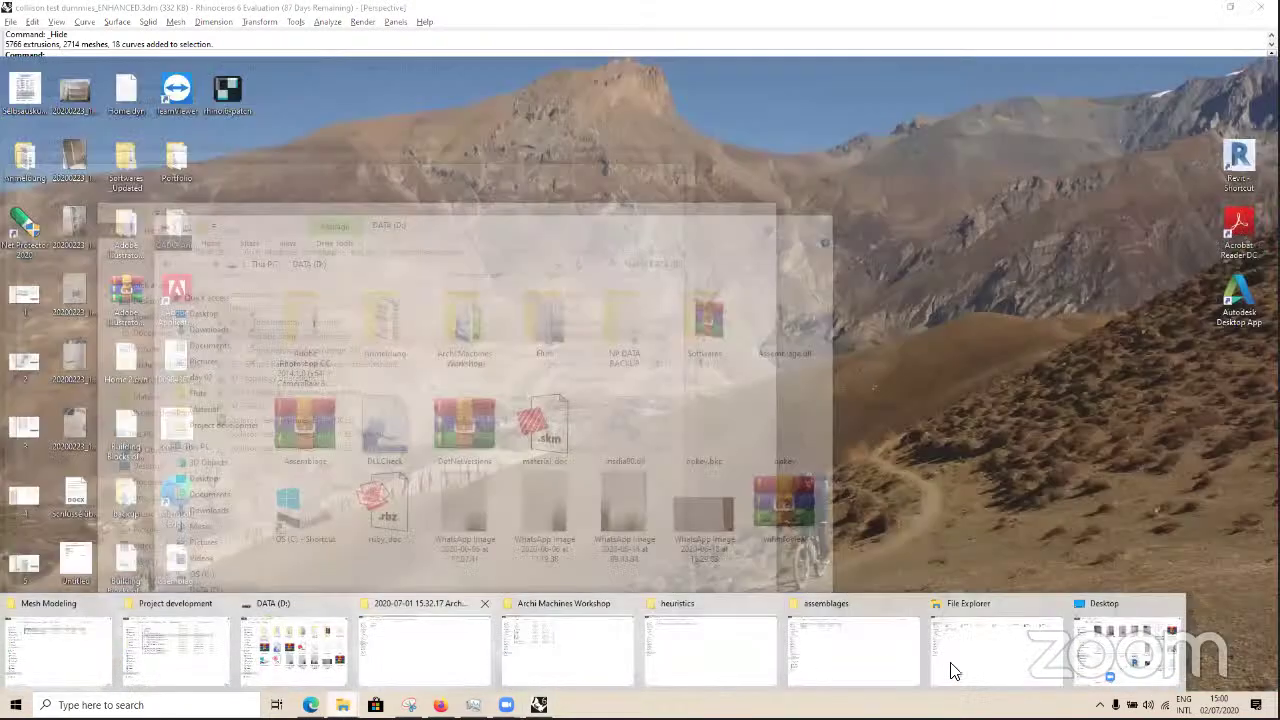
pyautogui.click(952, 672)
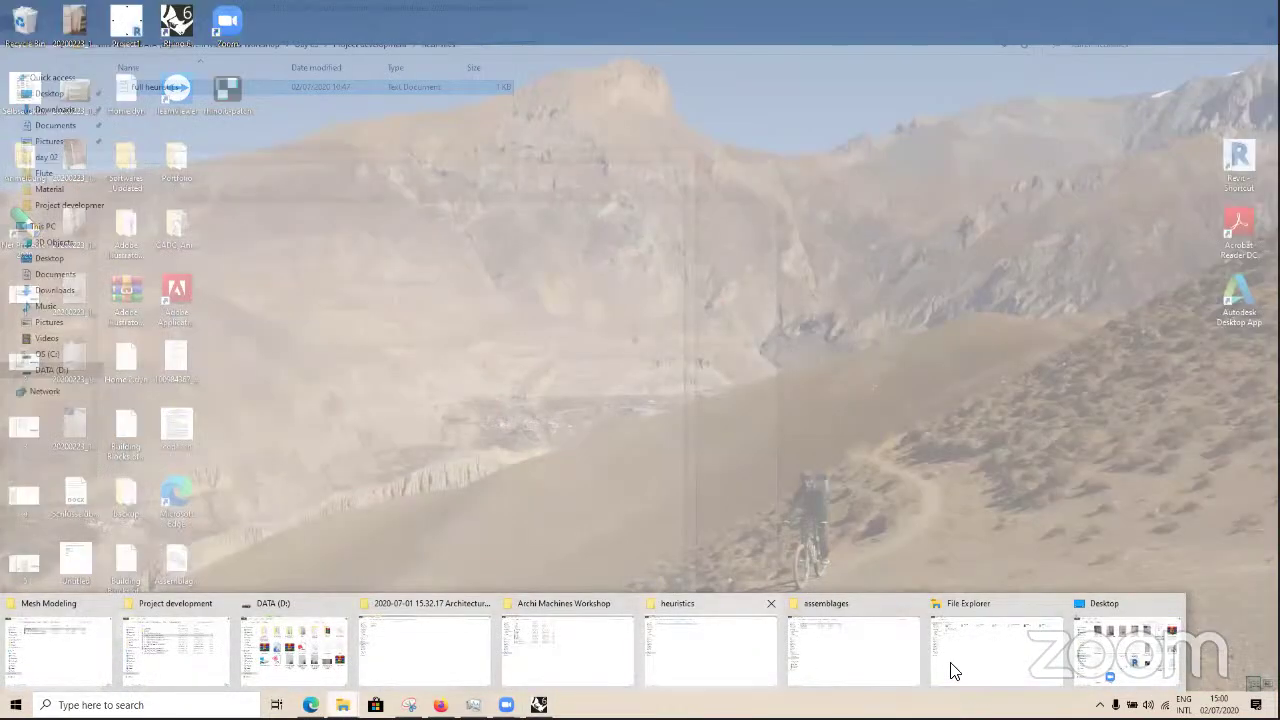
pyautogui.click(245, 112)
pyautogui.press('Return')
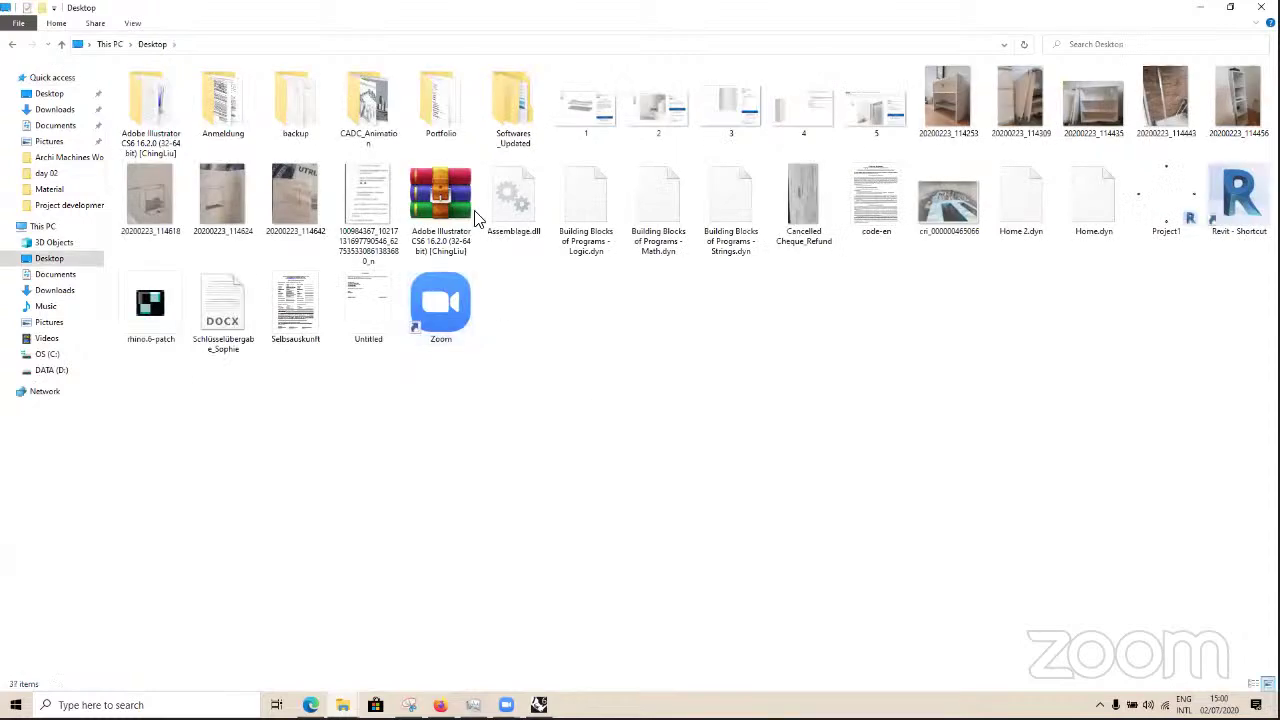
pyautogui.doubleClick(381, 134)
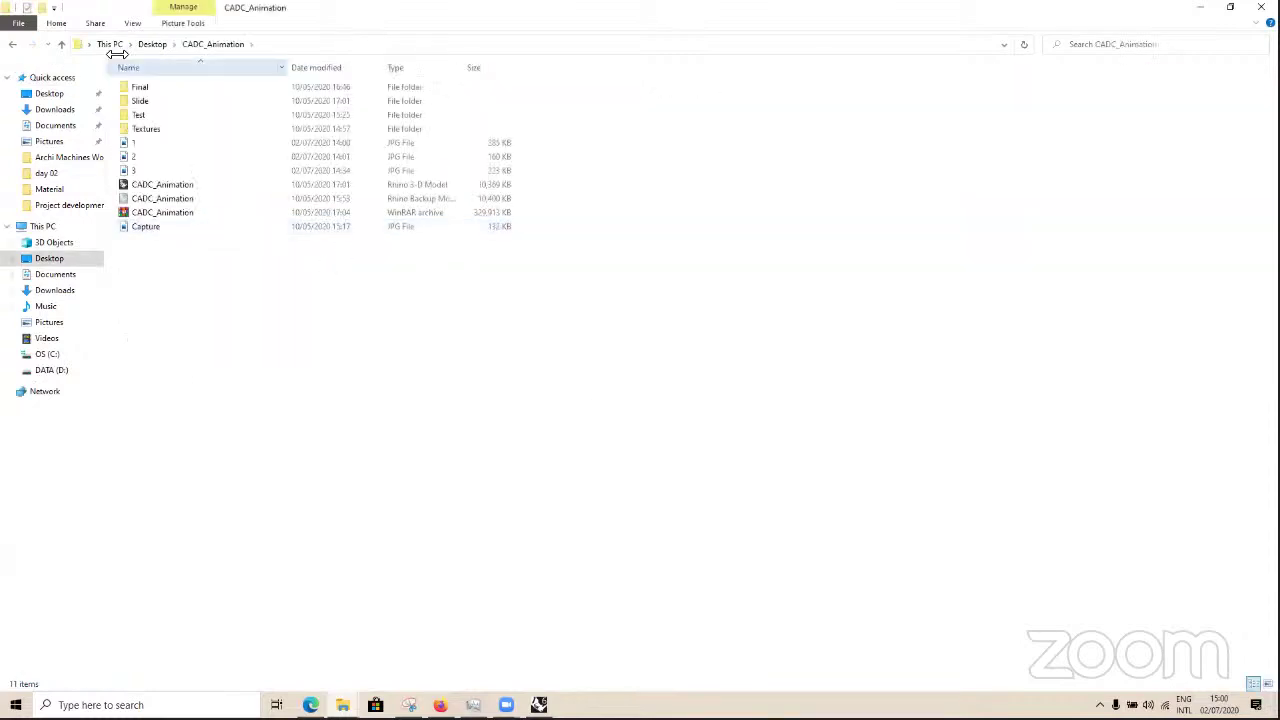
# Step: Open the Project development folder inside Archi Machines Workshop, Day 03, on the DATA (D:) drive
pyautogui.click(52, 370)
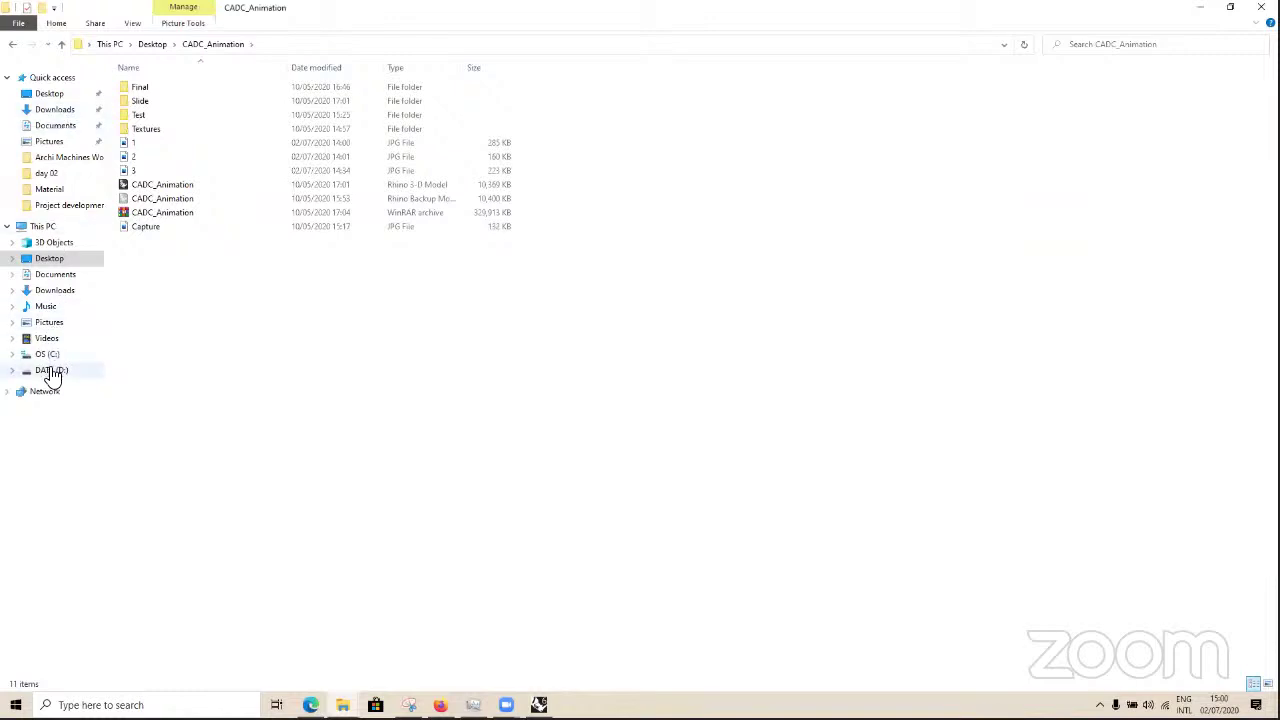
pyautogui.doubleClick(318, 107)
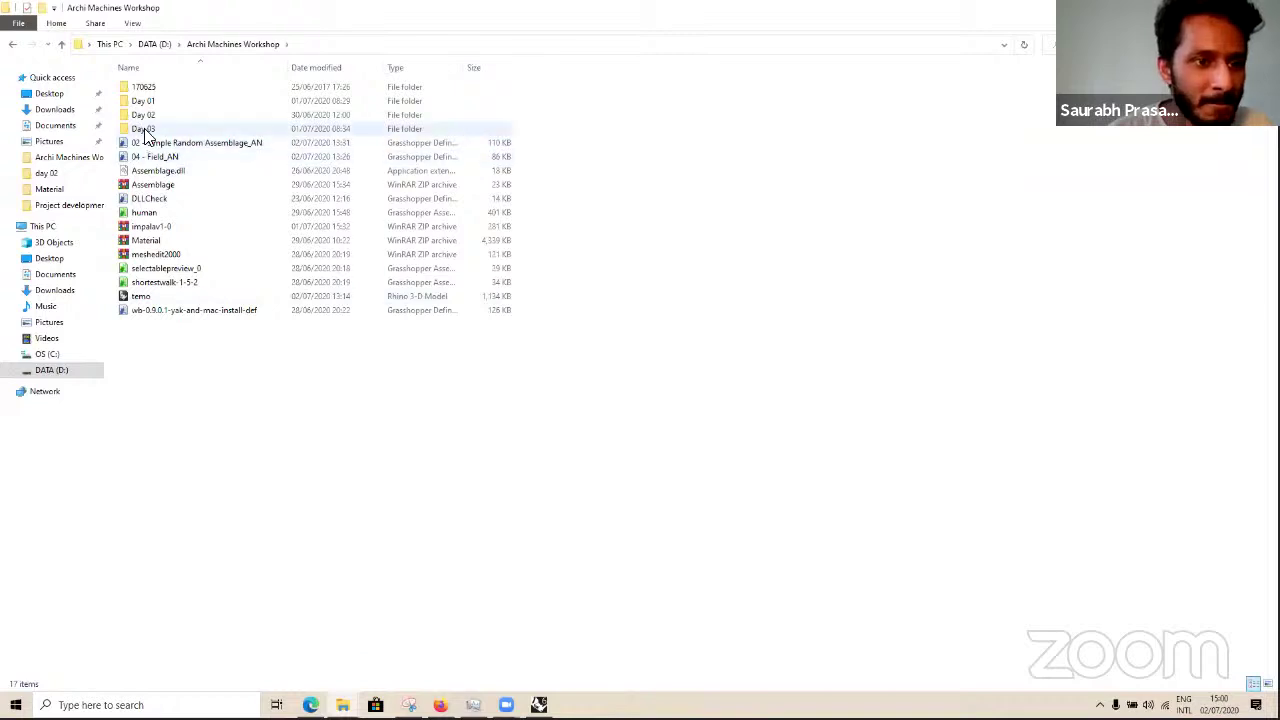
pyautogui.doubleClick(170, 128)
pyautogui.click(183, 92)
pyautogui.doubleClick(183, 92)
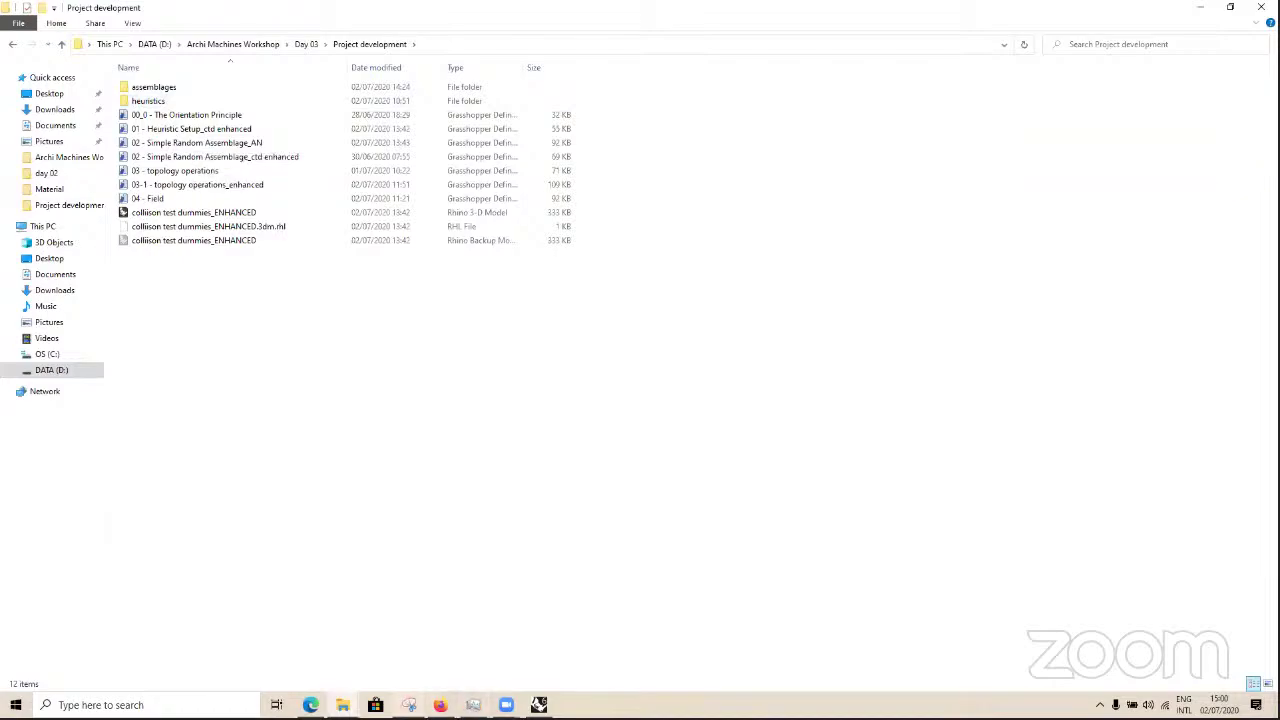
# Step: Switch to Snipping Tool and save the captured assemblage view as a JPEG file in the CADC_Animation folder
pyautogui.click(408, 705)
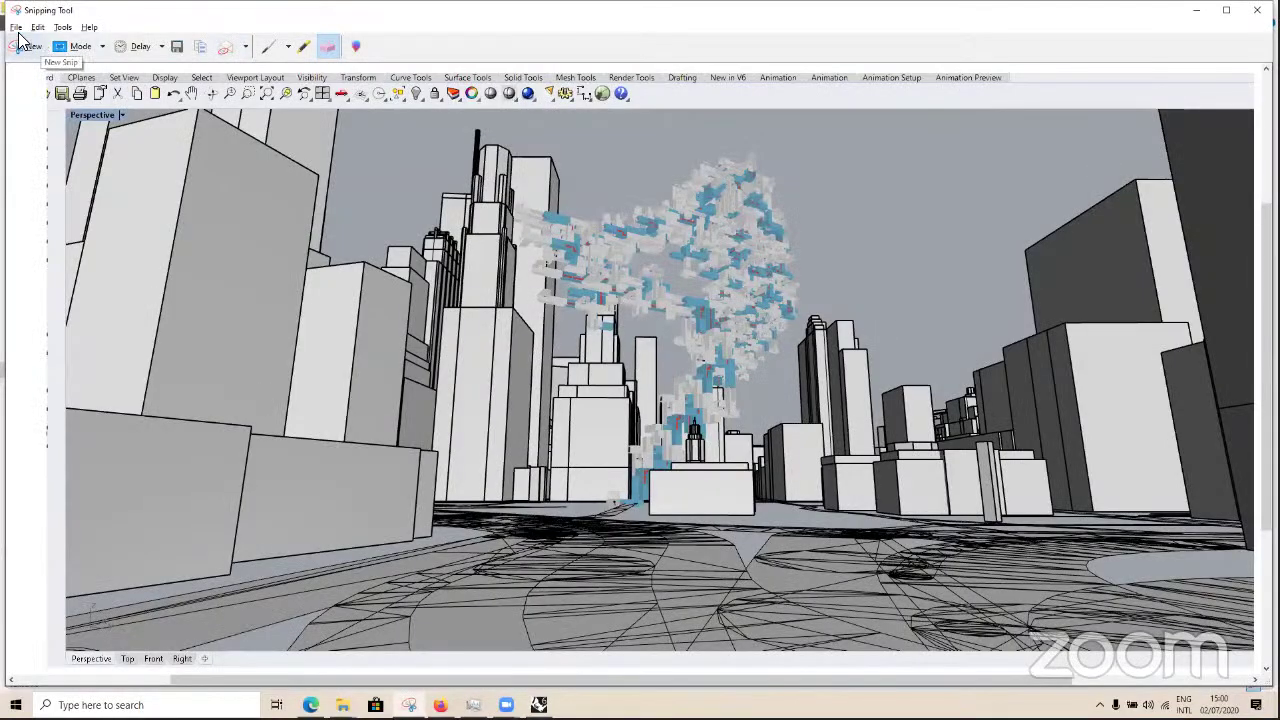
pyautogui.click(16, 27)
pyautogui.click(35, 57)
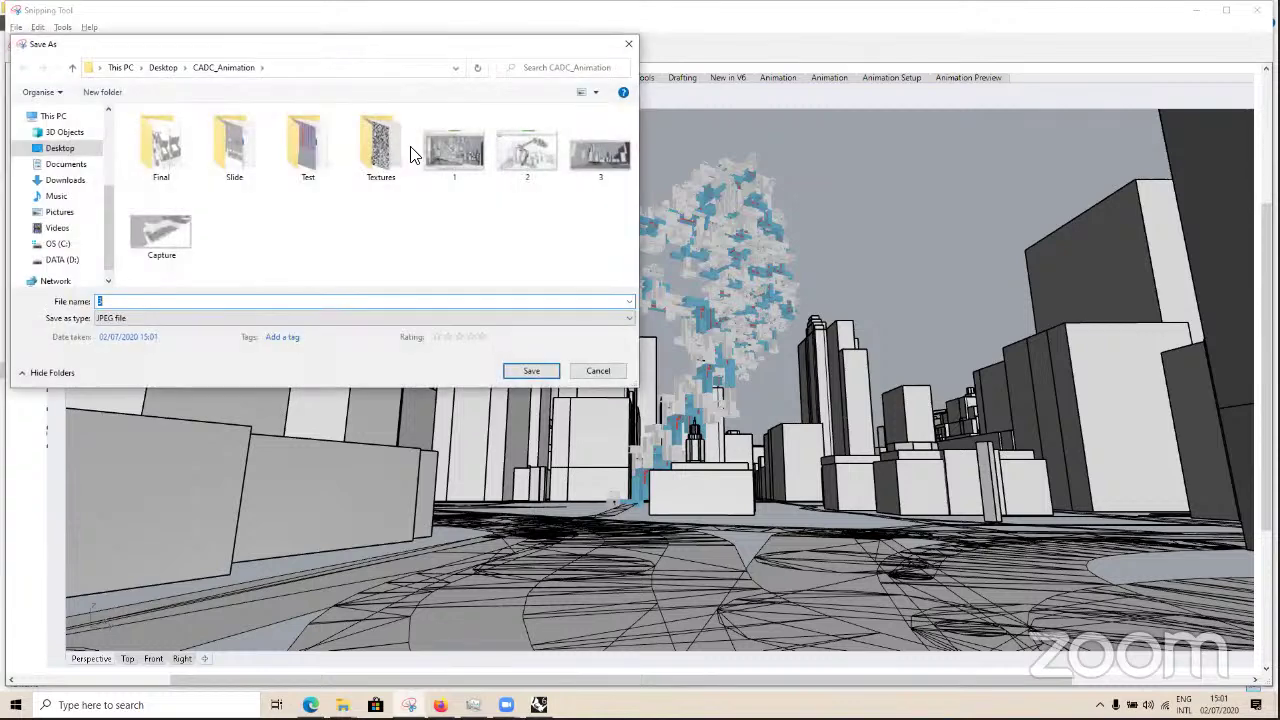
pyautogui.press('Return')
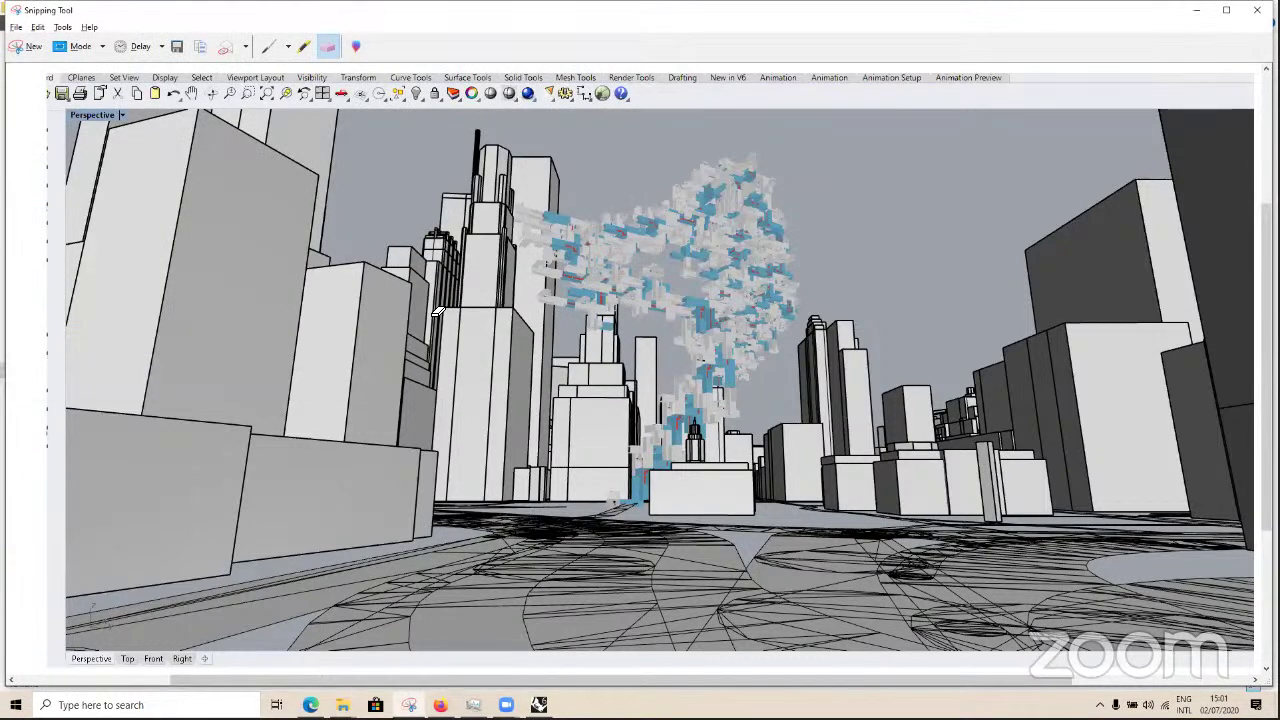
# Step: Switch to File Explorer, open the CADC_Animation folder on the Desktop, and open image 1 in Photos
pyautogui.hotkey('alt', 'Tab')
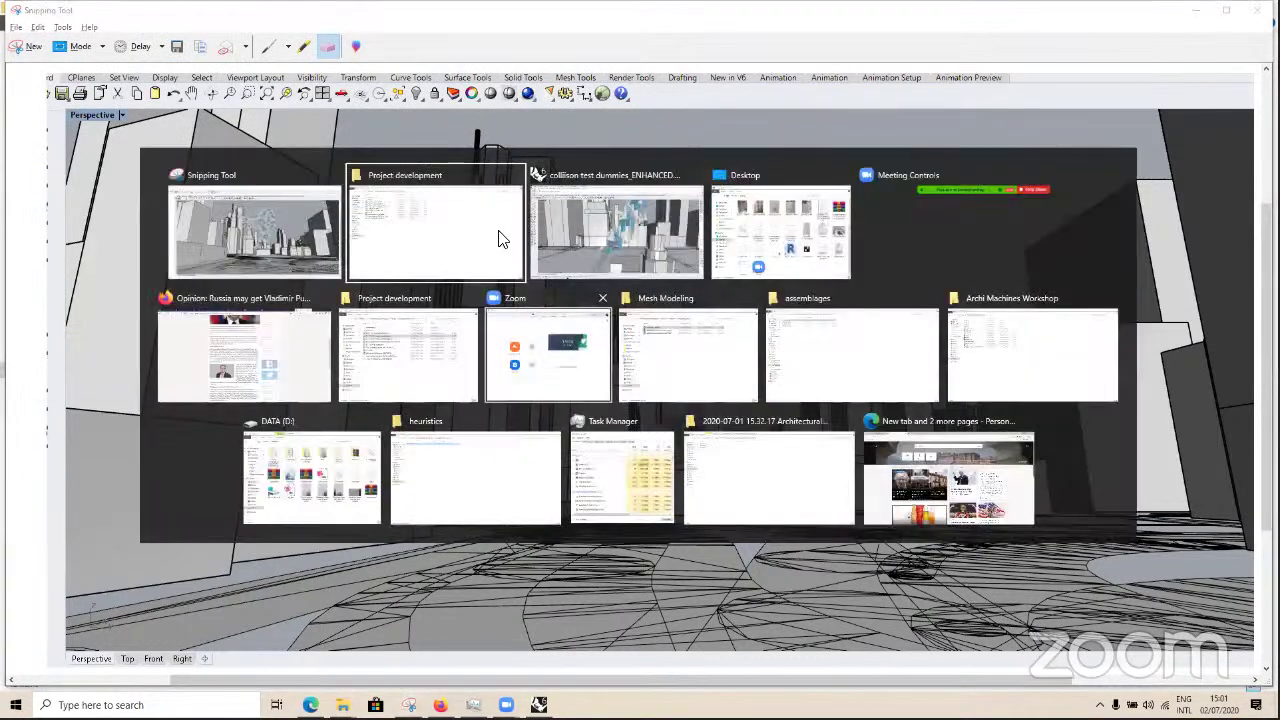
pyautogui.hotkey('alt', 'Tab')
pyautogui.hotkey('alt', 'Tab')
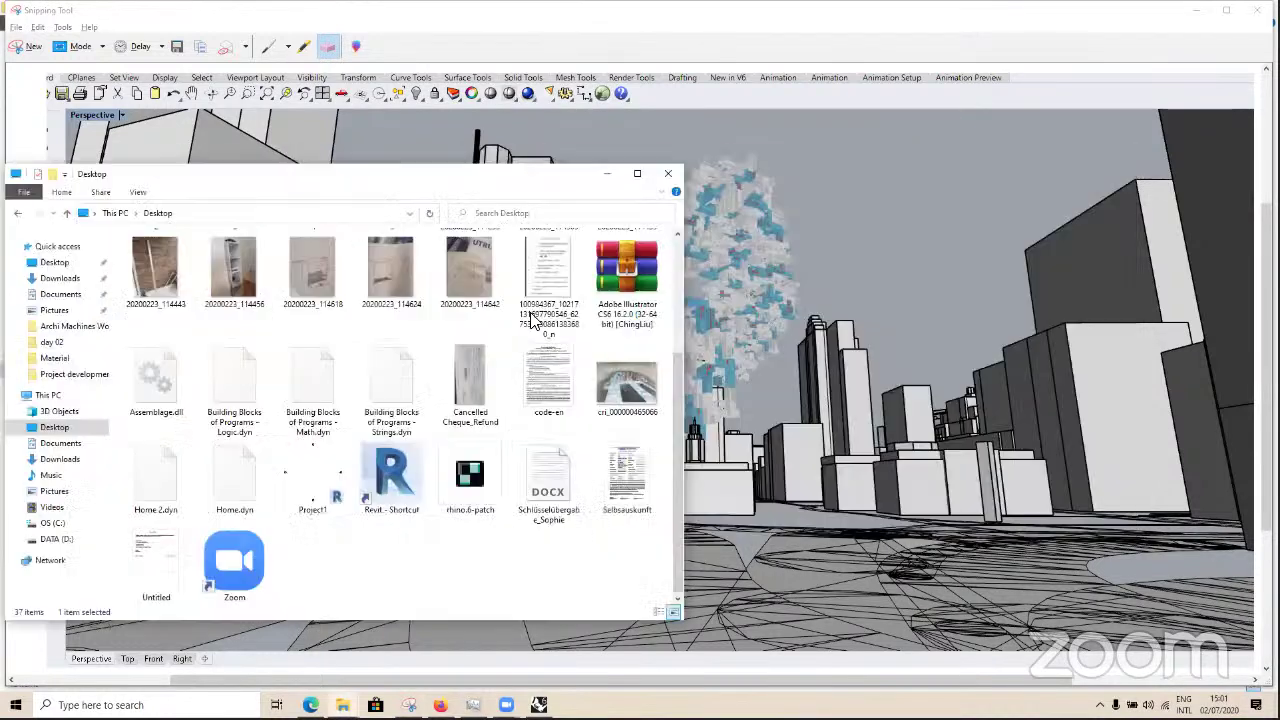
pyautogui.scroll(3, 508, 349)
pyautogui.doubleClick(400, 290)
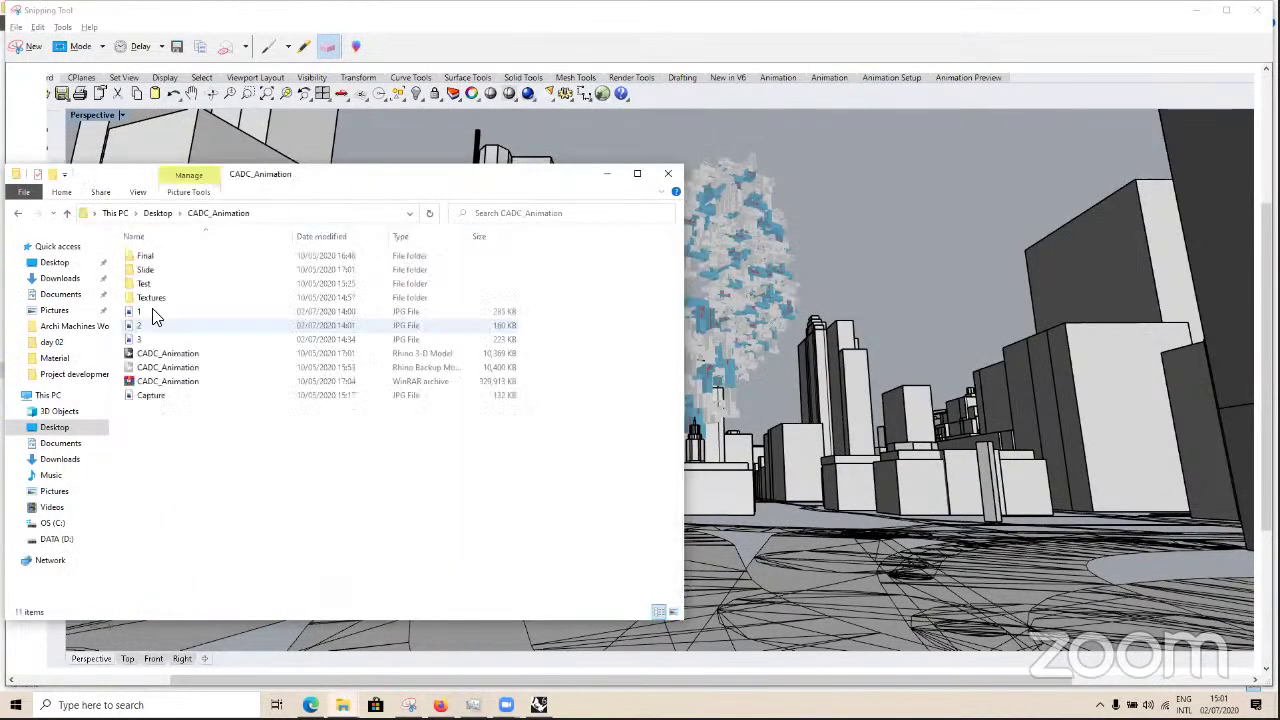
pyautogui.click(145, 312)
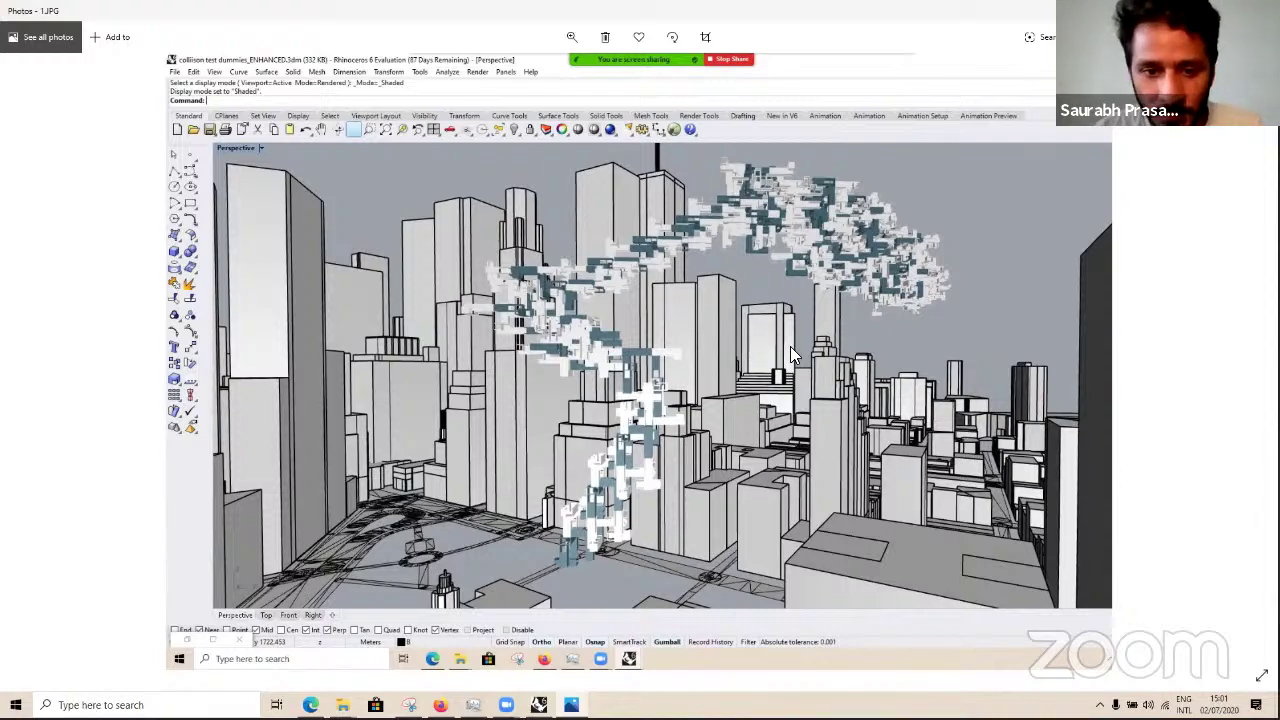
# Step: Browse through the captured images in the folder and return to 3.JPG
pyautogui.press('Right')
pyautogui.press('Right')
pyautogui.press('Right')
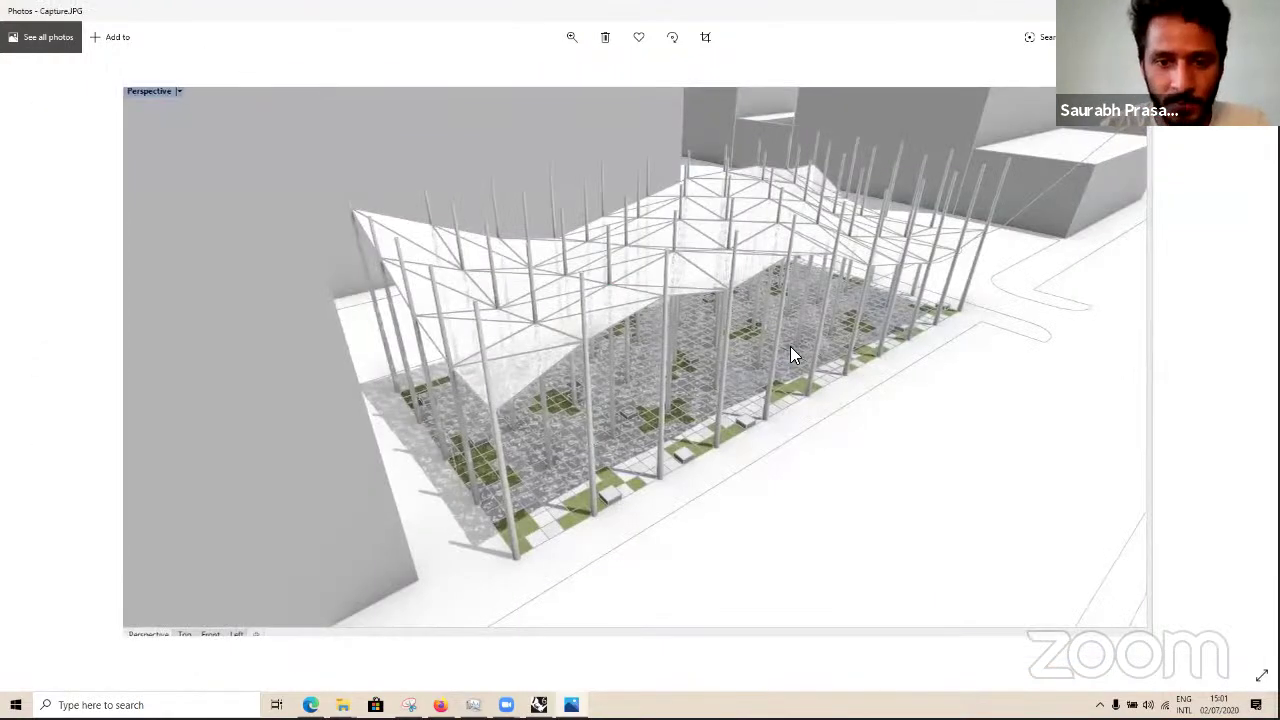
pyautogui.press('Left')
# Step: Switch to the Rhino model and examine the assemblage's upper mass, its interior spaces, and the human figures up close
pyautogui.hotkey('alt', 'Tab')
pyautogui.hotkey('alt', 'Tab')
pyautogui.hotkey('alt', 'Tab')
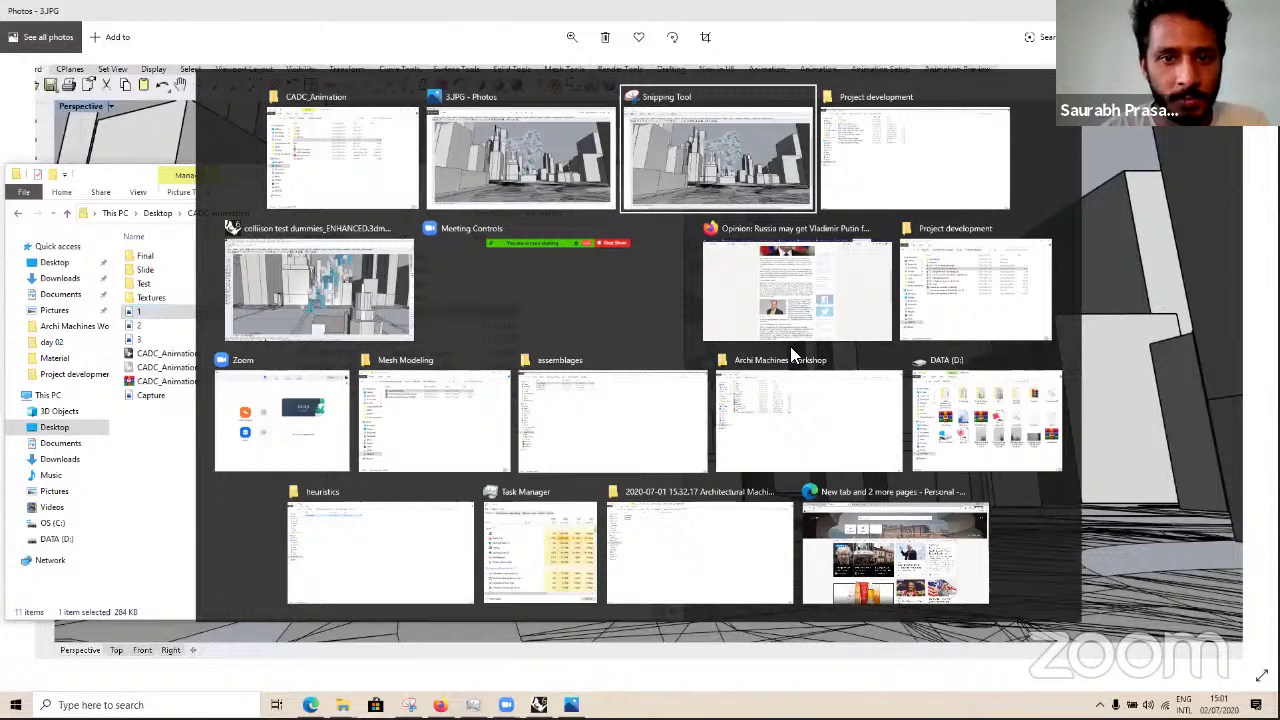
pyautogui.click(390, 268)
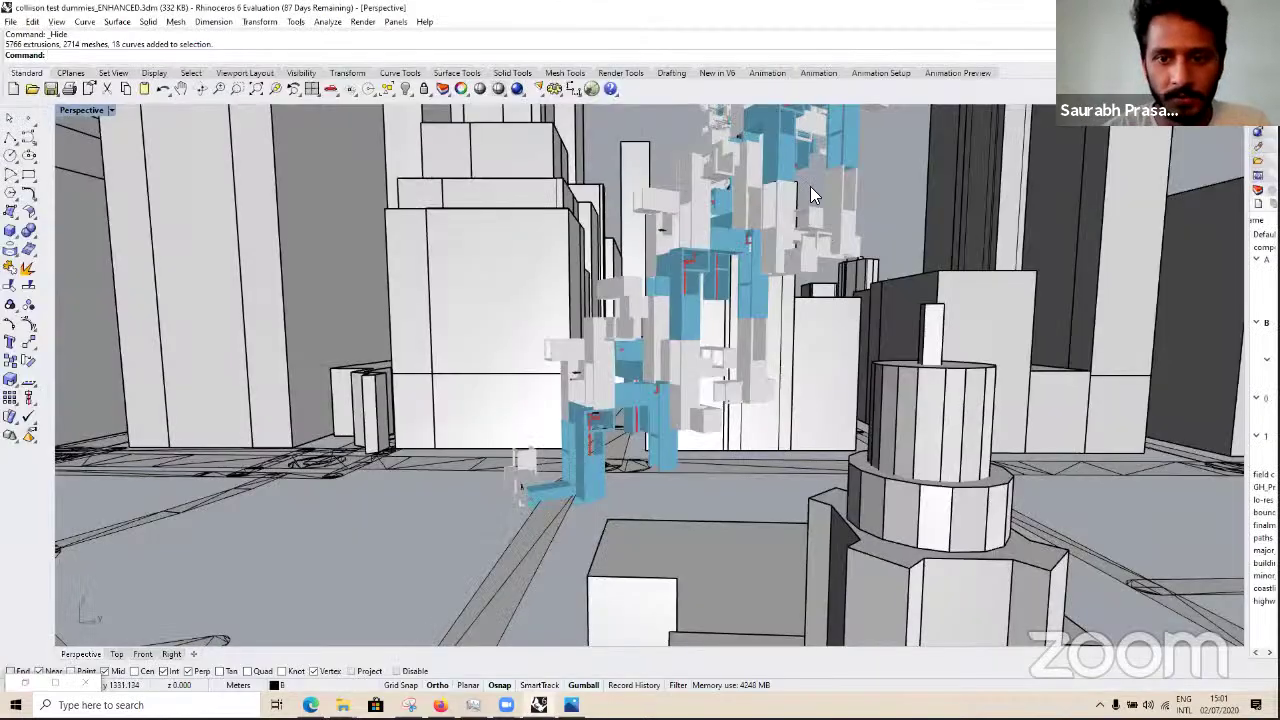
pyautogui.scroll(5, 772, 228)
pyautogui.scroll(-10, 772, 228)
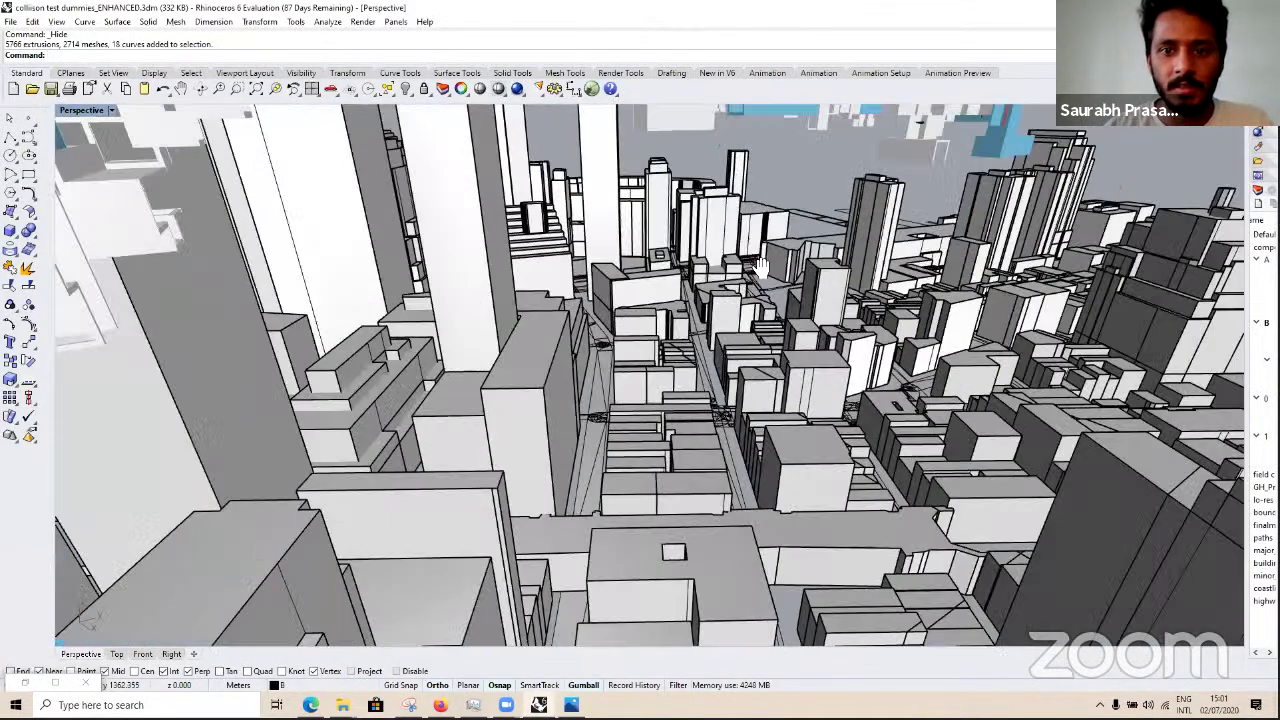
pyautogui.scroll(5, 706, 170)
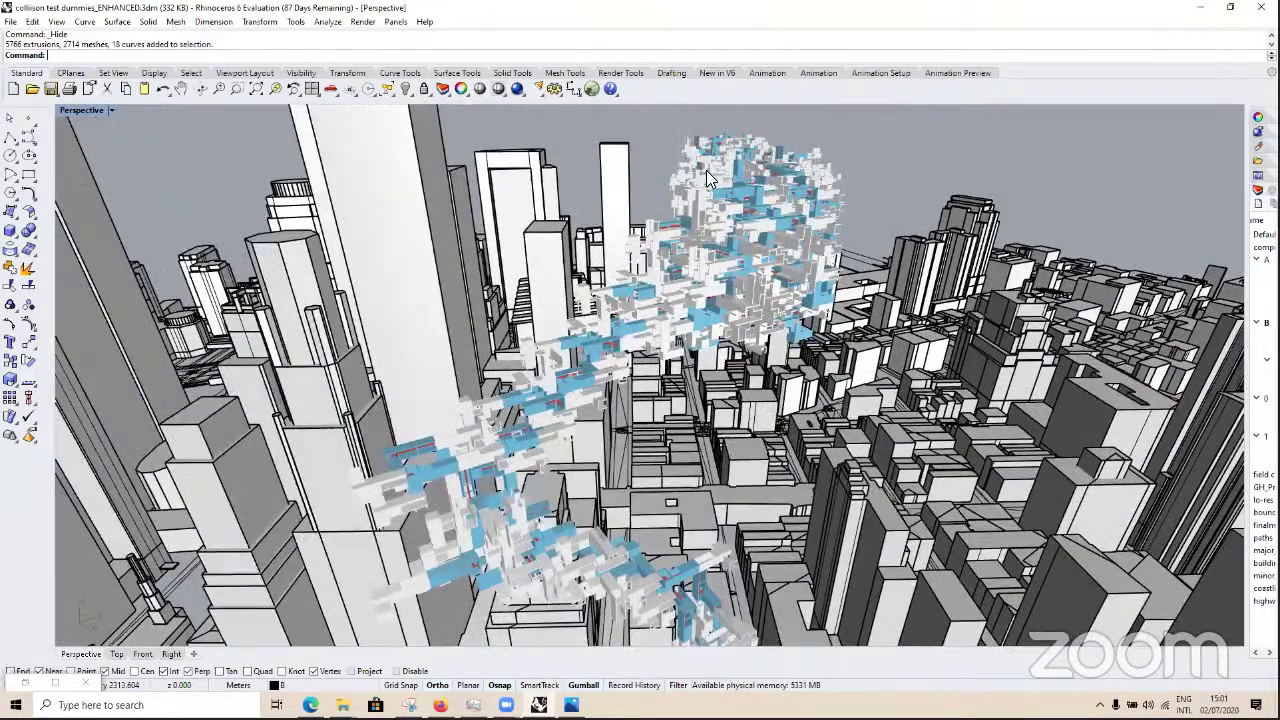
pyautogui.scroll(6, 740, 205)
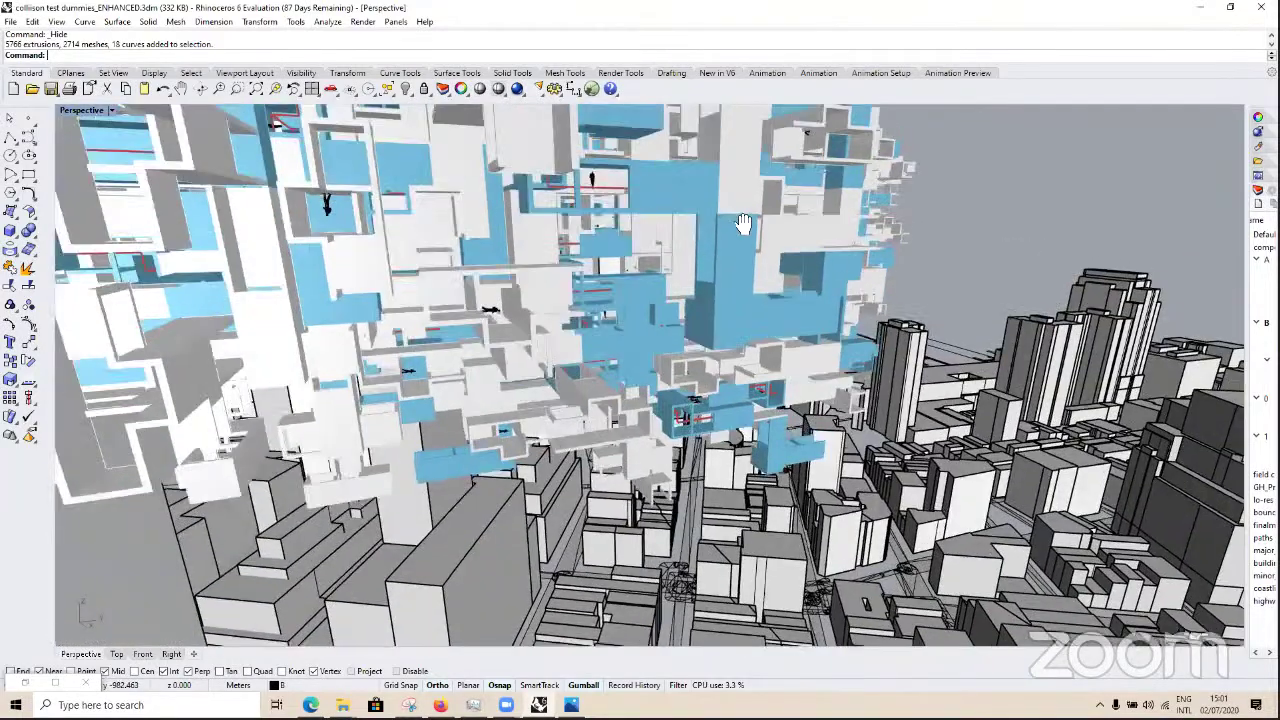
pyautogui.scroll(6, 734, 216)
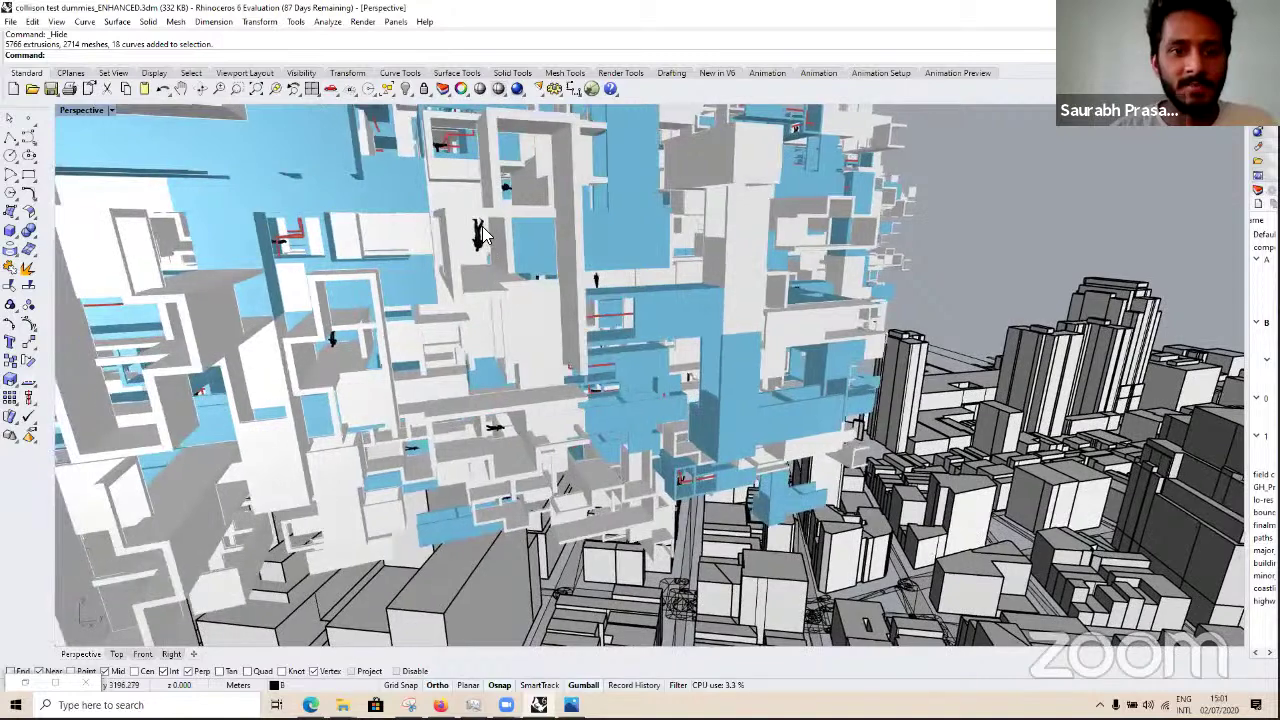
pyautogui.scroll(5, 482, 235)
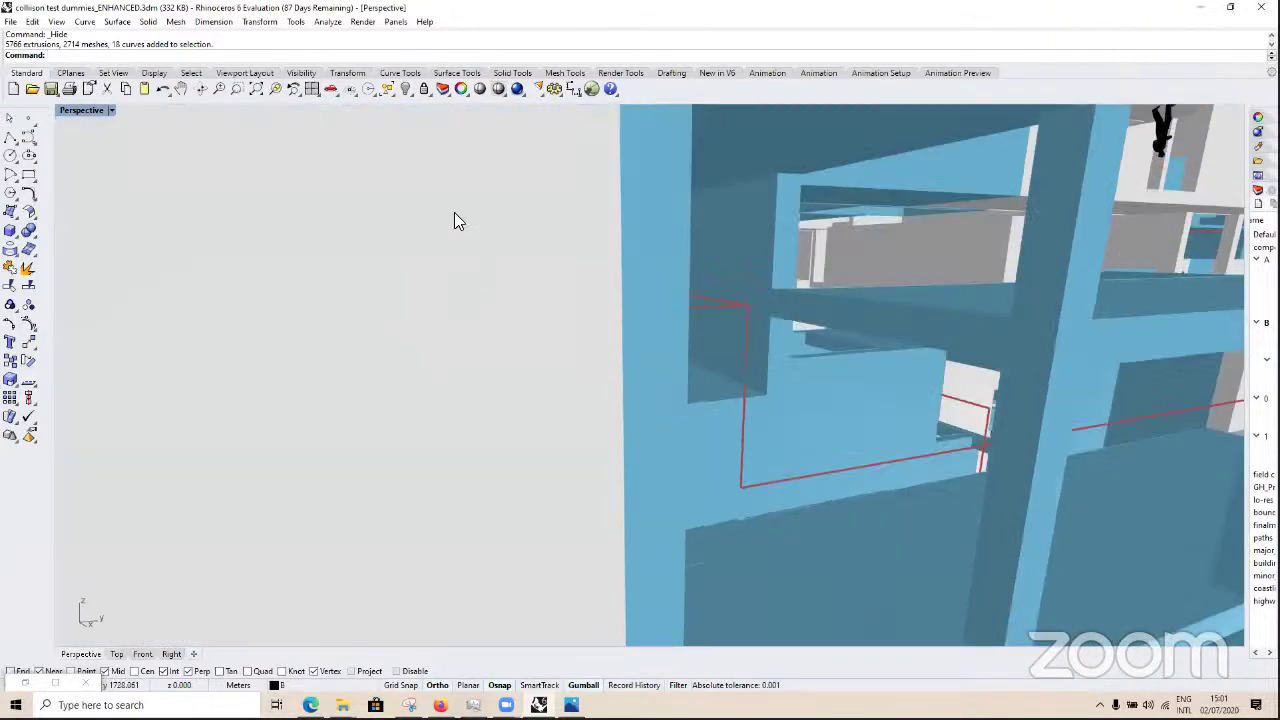
pyautogui.scroll(-10, 454, 217)
pyautogui.keyDown('shift'); pyautogui.moveTo(398, 170); pyautogui.dragTo(236, 188, button='right'); pyautogui.keyUp('shift')
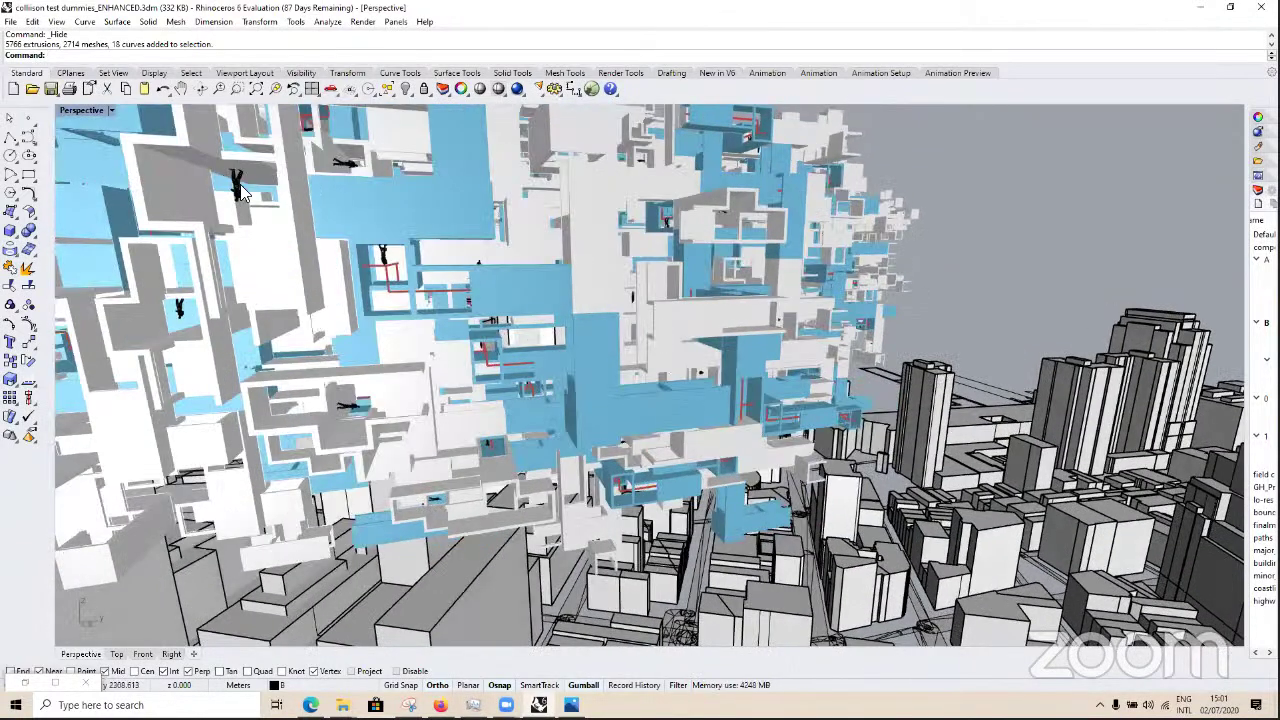
# Step: Look over the topology operations definition in Grasshopper and the matching assemblage close-up in Rhino
pyautogui.hotkey('ctrl', 'a')
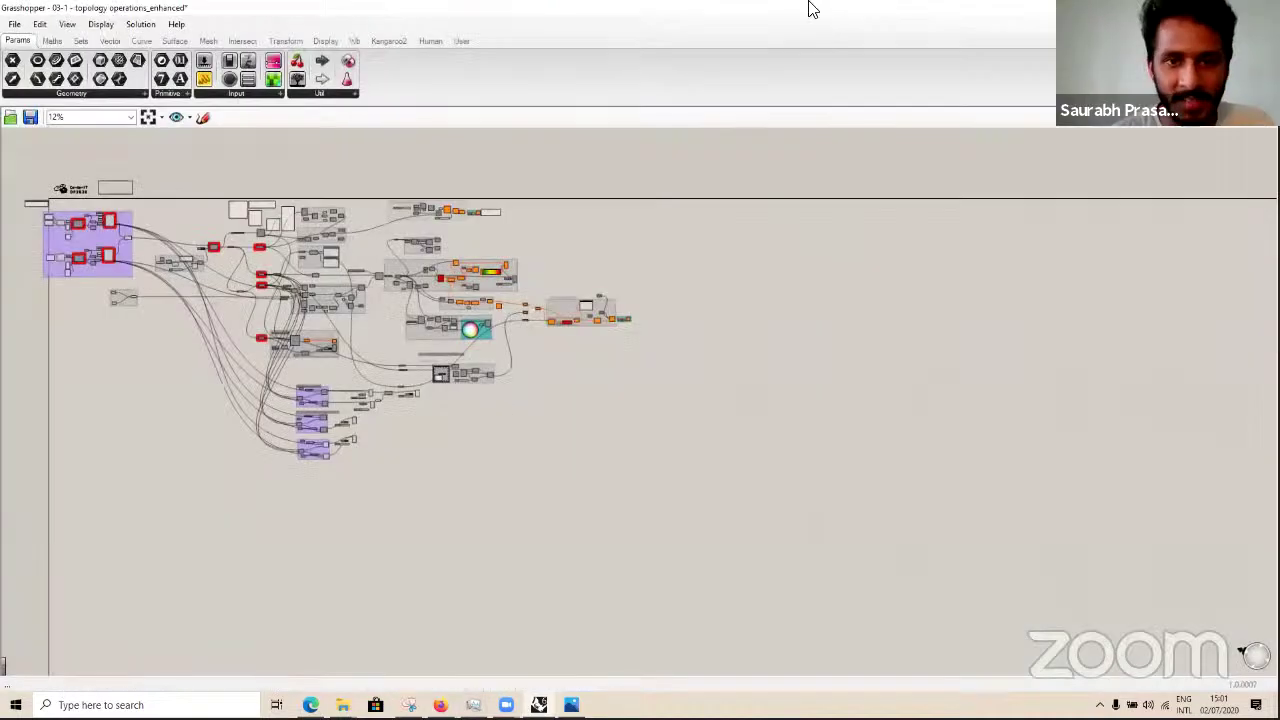
pyautogui.click(62, 690)
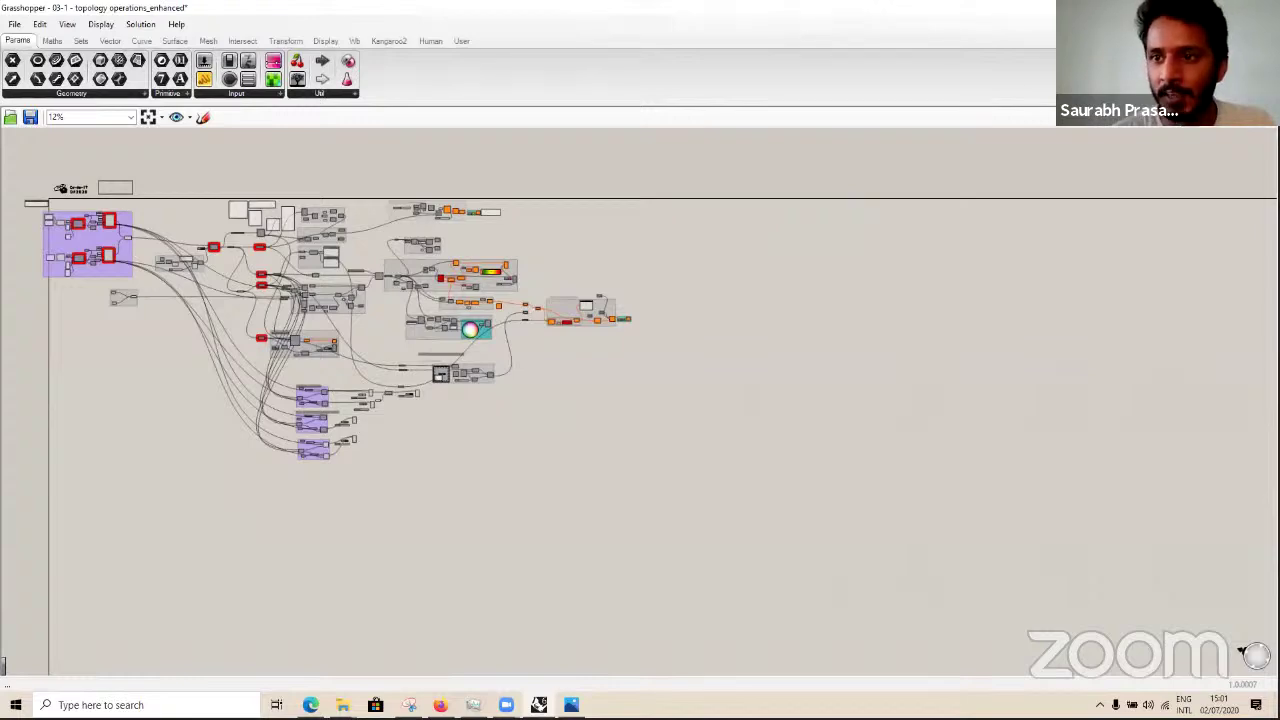
pyautogui.hotkey('alt', 'Tab')
pyautogui.moveTo(333, 258); pyautogui.dragTo(340, 258, button='right')
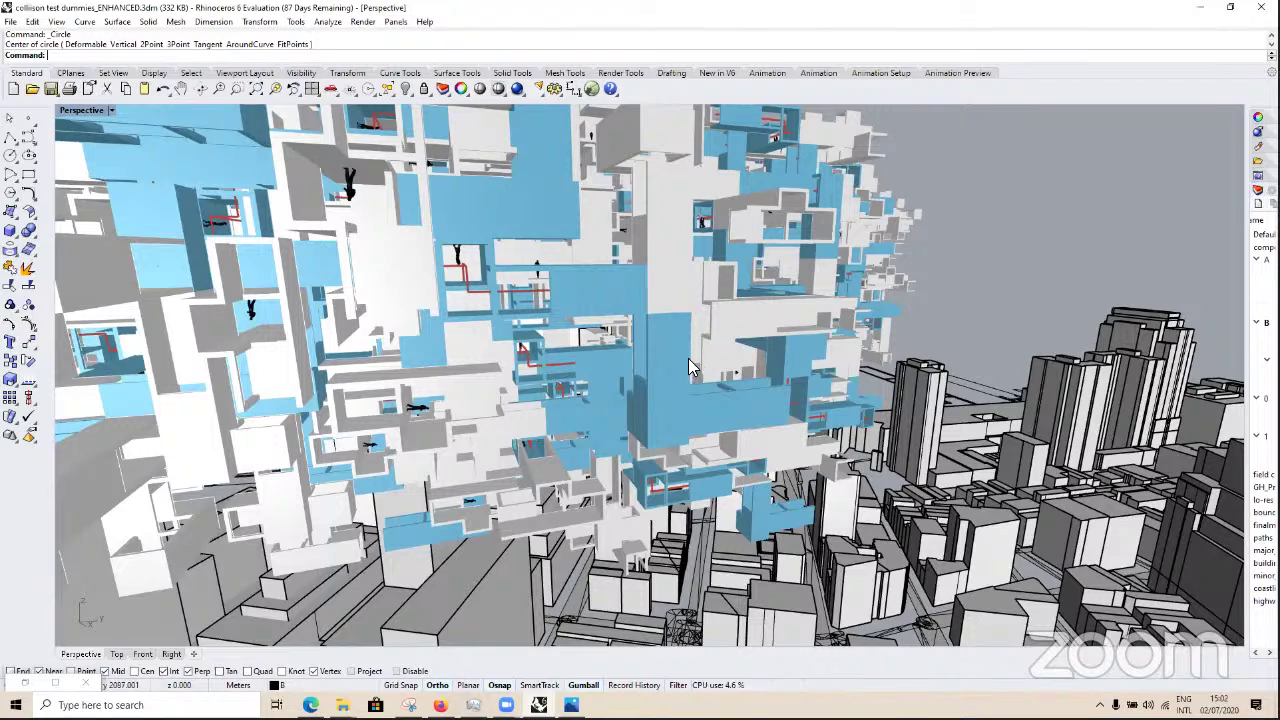
pyautogui.moveTo(683, 370); pyautogui.dragTo(672, 362, button='right')
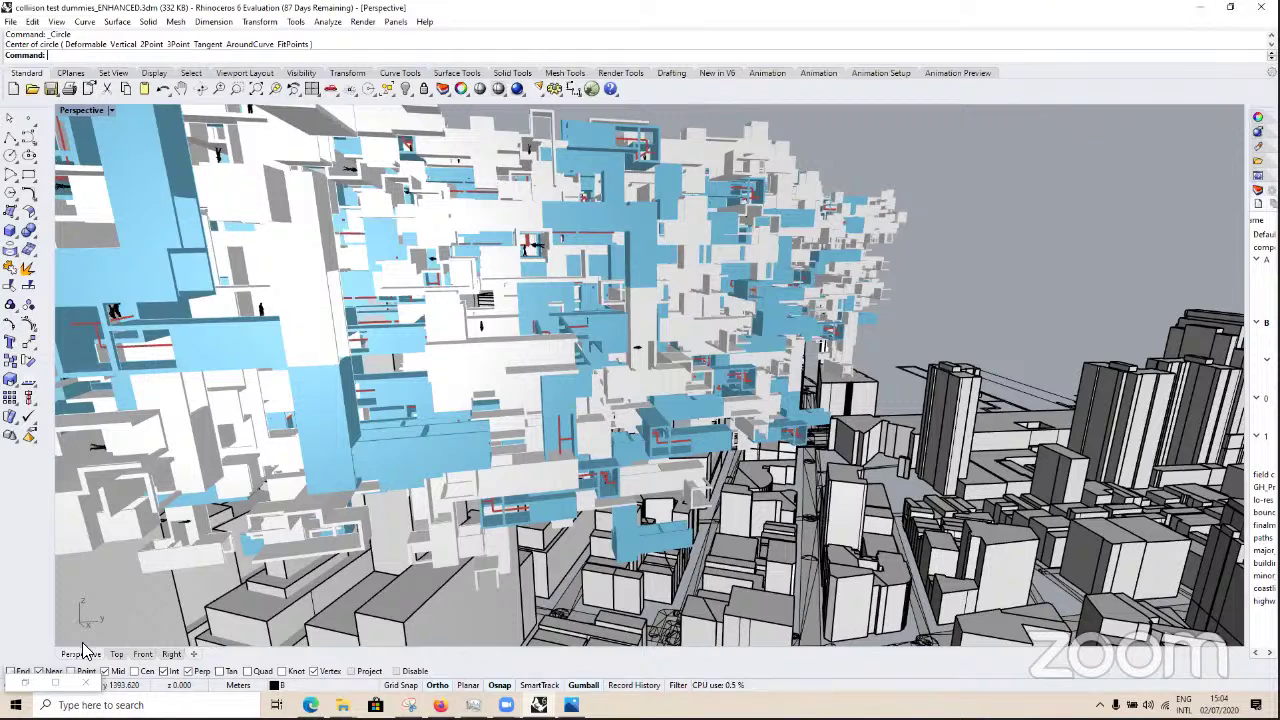
pyautogui.click(57, 686)
pyautogui.click(57, 684)
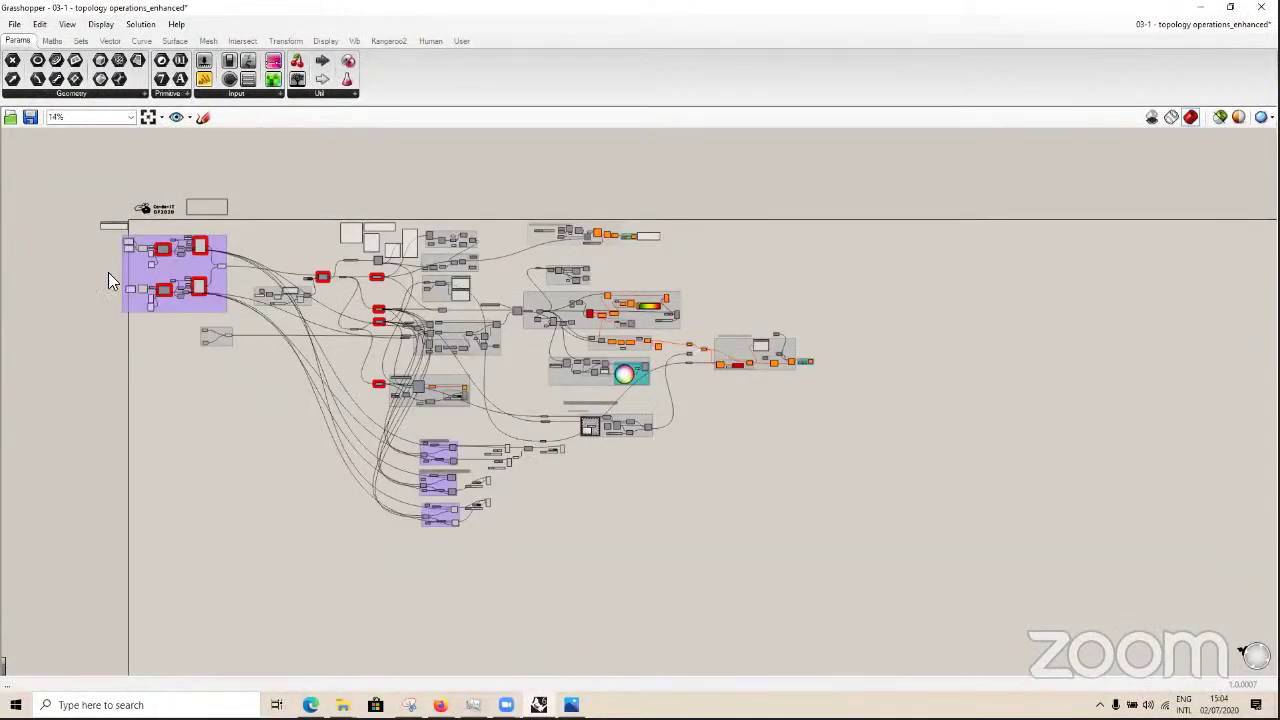
pyautogui.scroll(4, 114, 256)
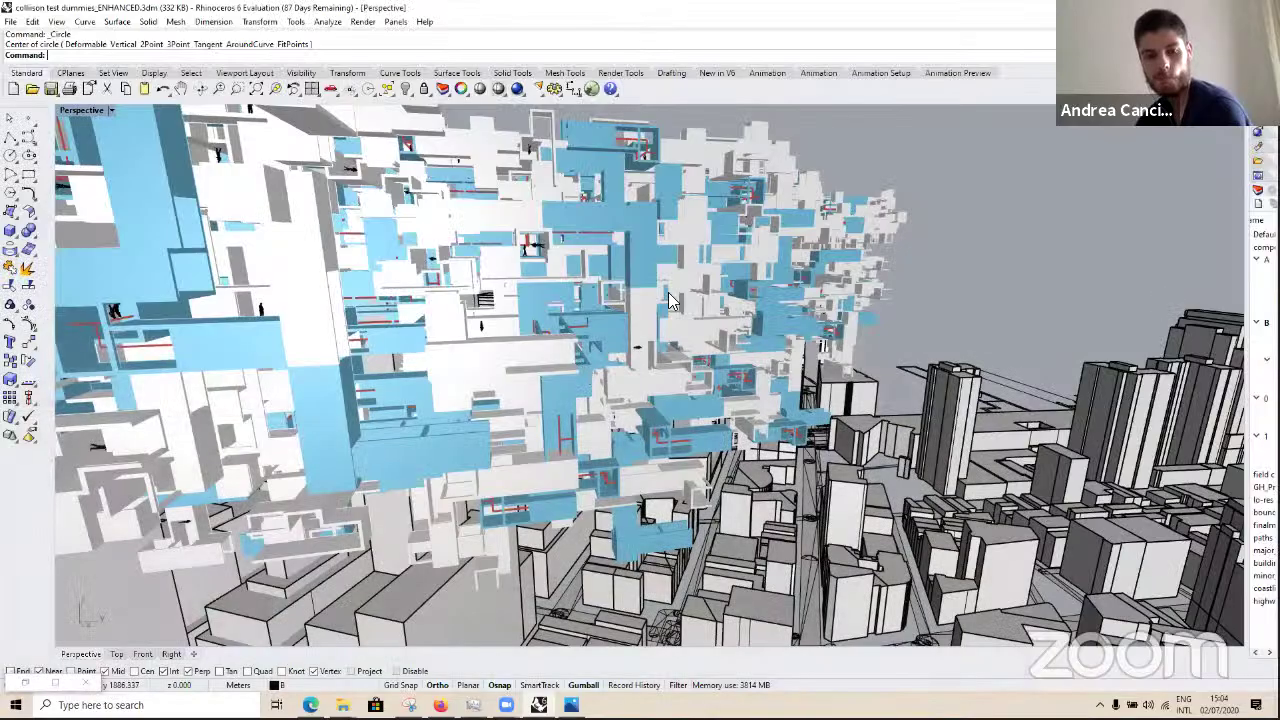
# Step: Show the hidden bounding volumes over the city model, inspect them, and undo the Show operation
pyautogui.scroll(-8, 684, 217)
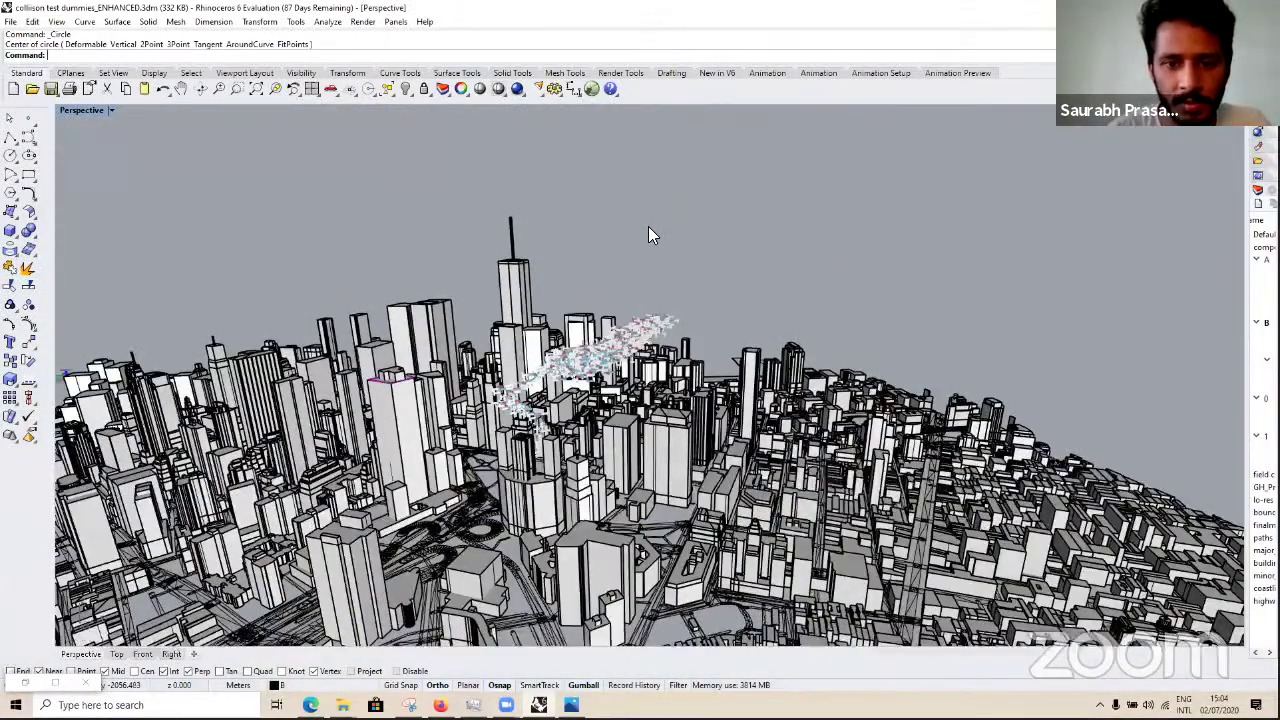
pyautogui.middleClick(648, 232)
pyautogui.click(653, 240)
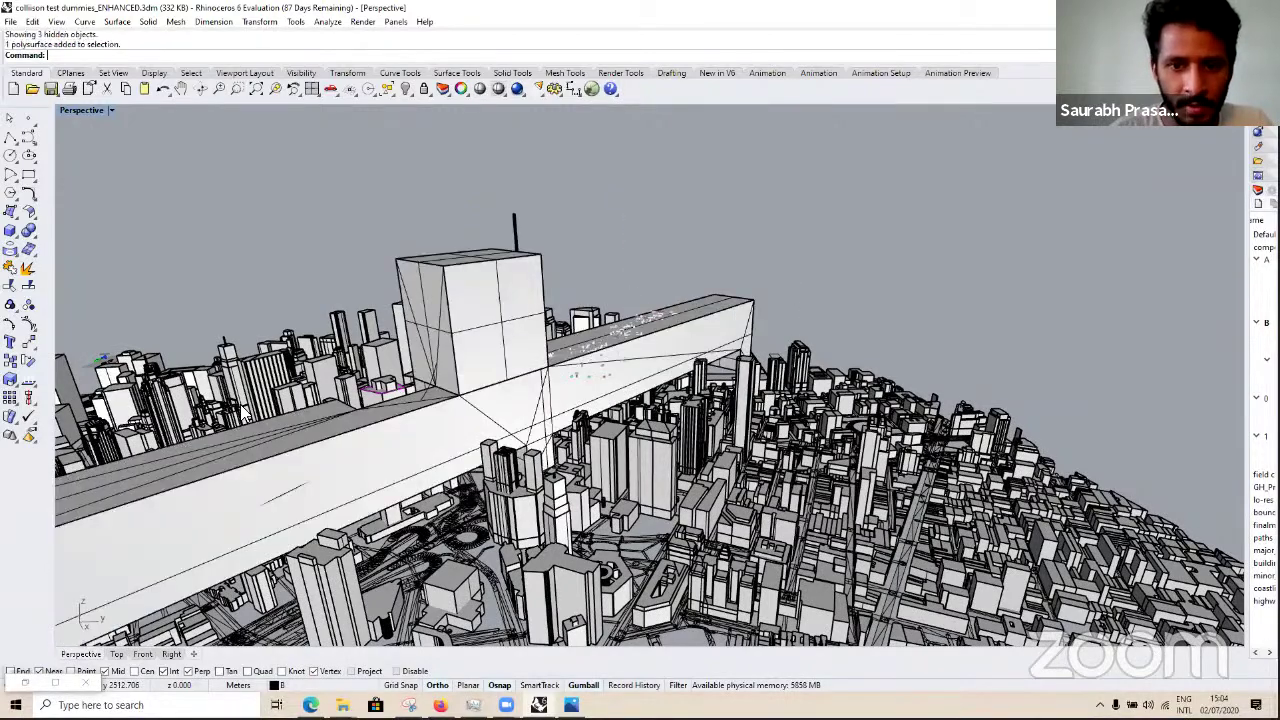
pyautogui.click(508, 385)
pyautogui.moveTo(552, 410); pyautogui.dragTo(762, 320, button='right')
pyautogui.press('Escape')
pyautogui.hotkey('ctrl', 'z')
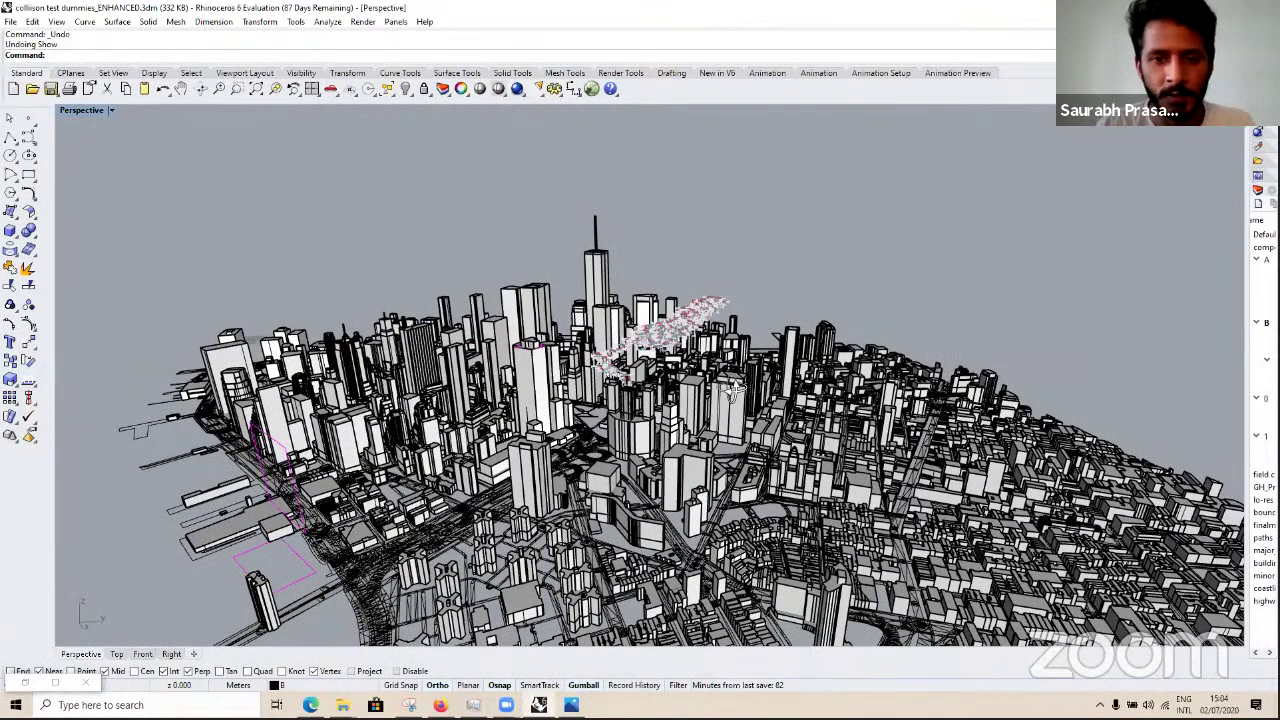
# Step: Undo the earlier Hide operation to restore the bounding volume over the city model
pyautogui.scroll(-5, 730, 380)
pyautogui.moveTo(746, 408); pyautogui.dragTo(527, 145, button='right')
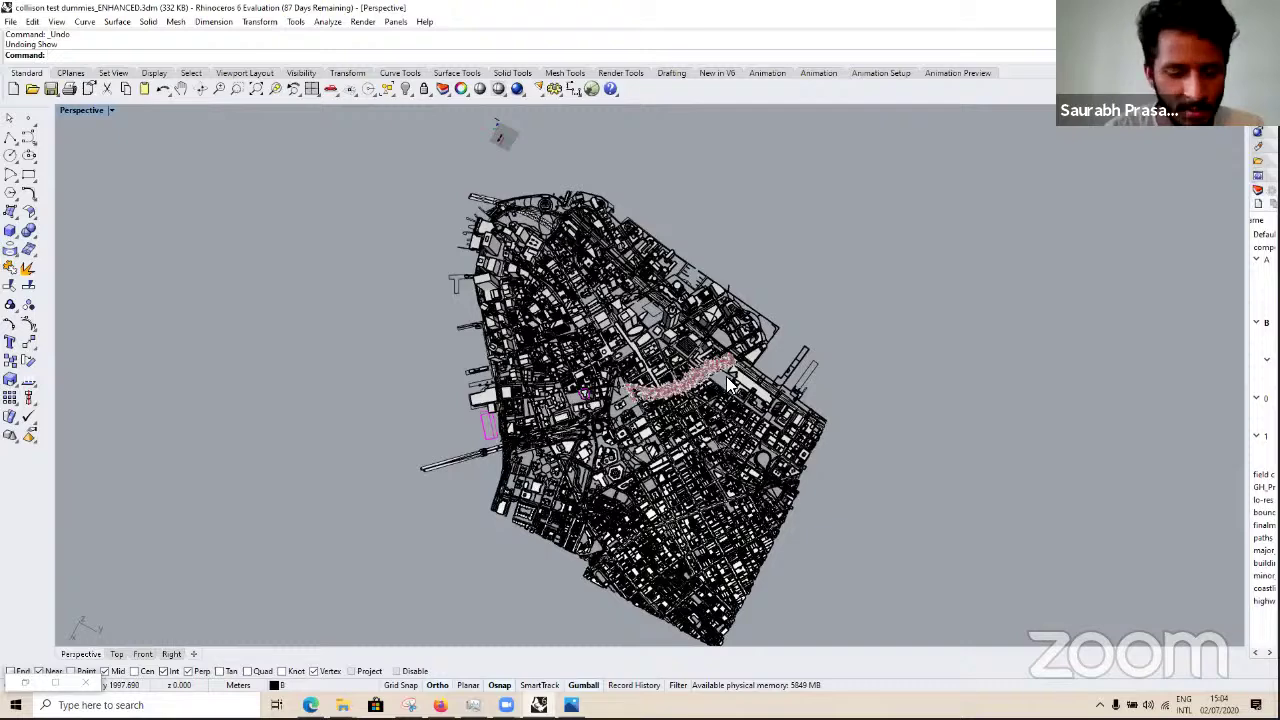
pyautogui.hotkey('ctrl', 'z')
pyautogui.moveTo(750, 493); pyautogui.dragTo(742, 440, button='right')
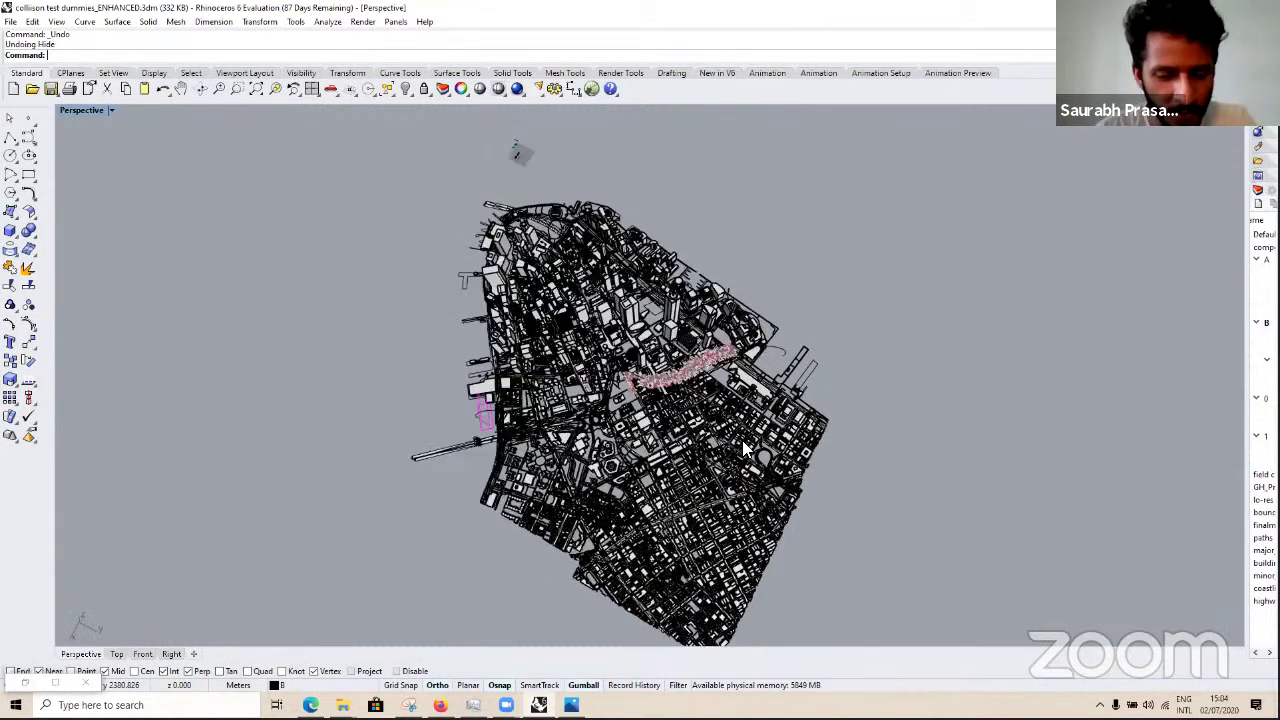
pyautogui.hotkey('ctrl', 'y')
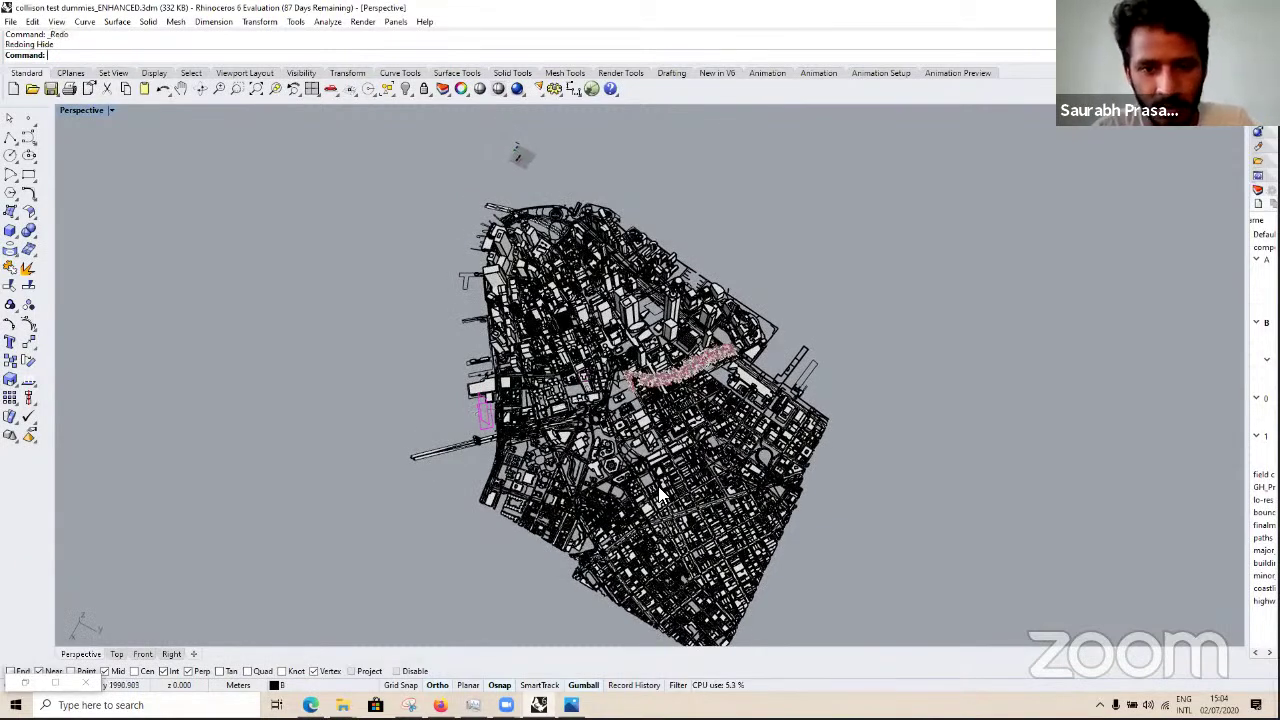
pyautogui.moveTo(660, 494); pyautogui.dragTo(674, 370, button='right')
pyautogui.moveTo(691, 317); pyautogui.dragTo(700, 300, button='right')
pyautogui.hotkey('ctrl', 'z')
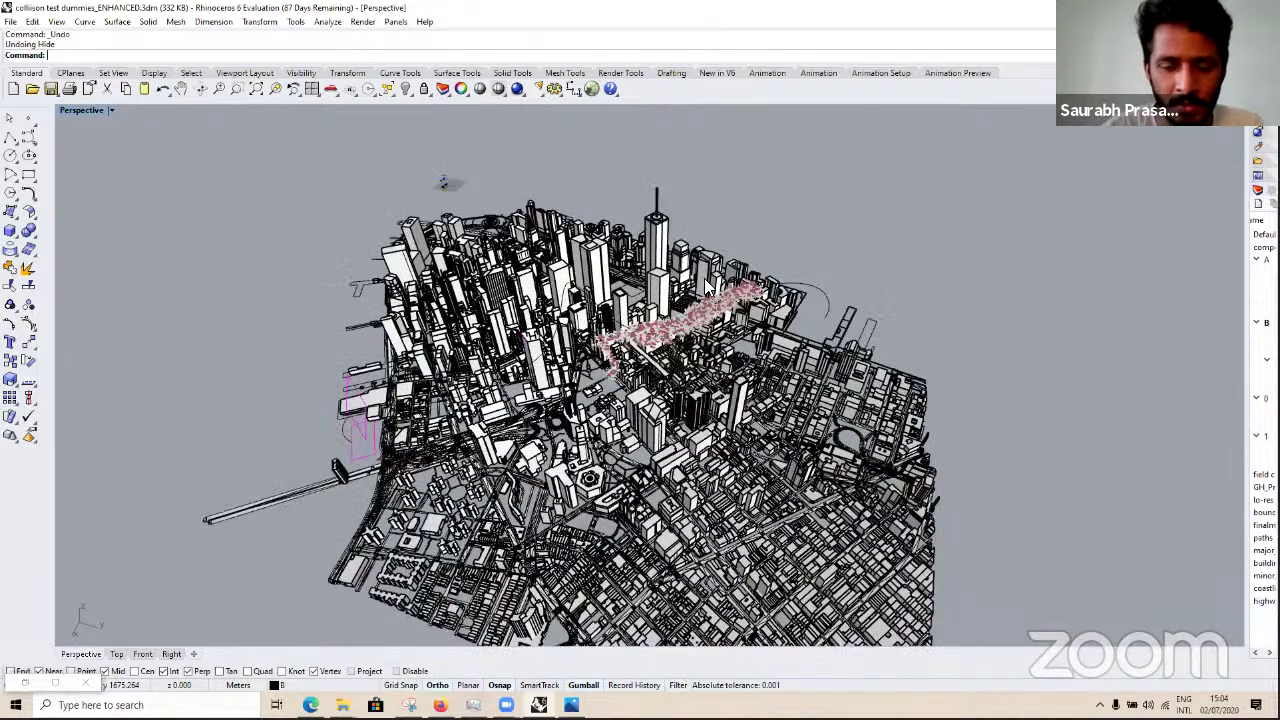
# Step: Examine how the bounding volume encloses the assemblage, and hide that volume
pyautogui.scroll(3, 760, 292)
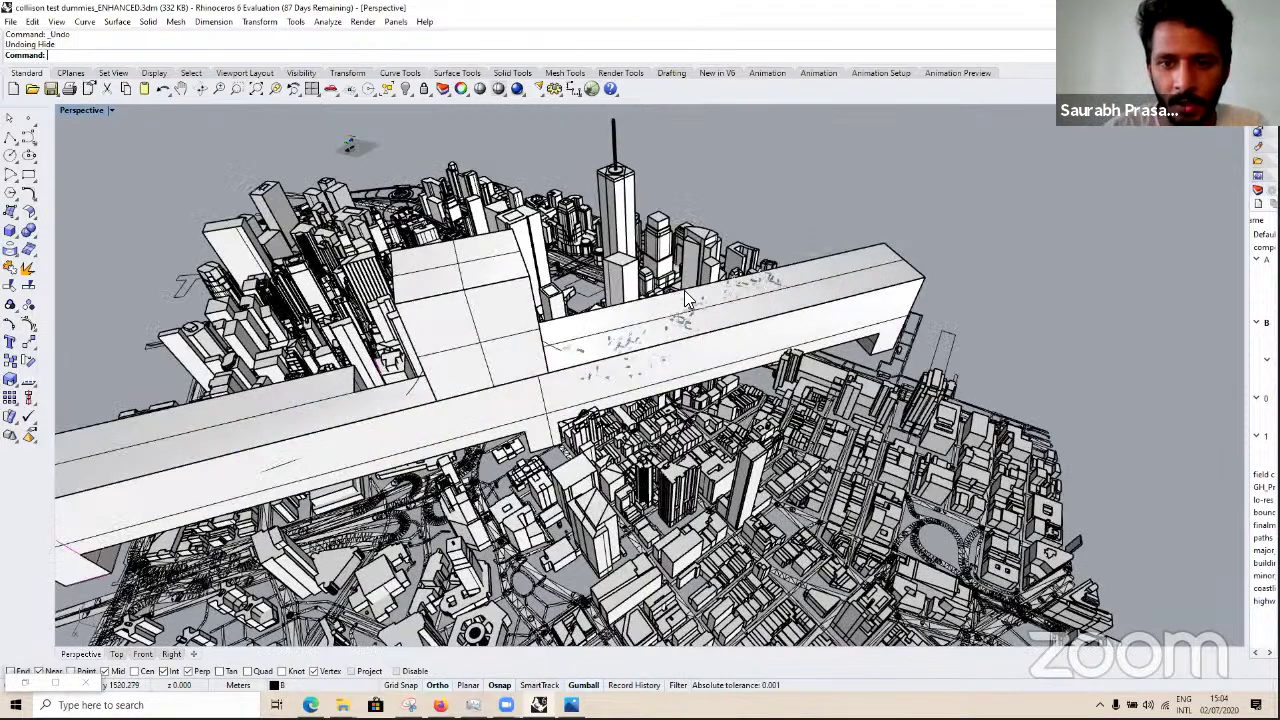
pyautogui.scroll(3, 688, 298)
pyautogui.scroll(4, 712, 300)
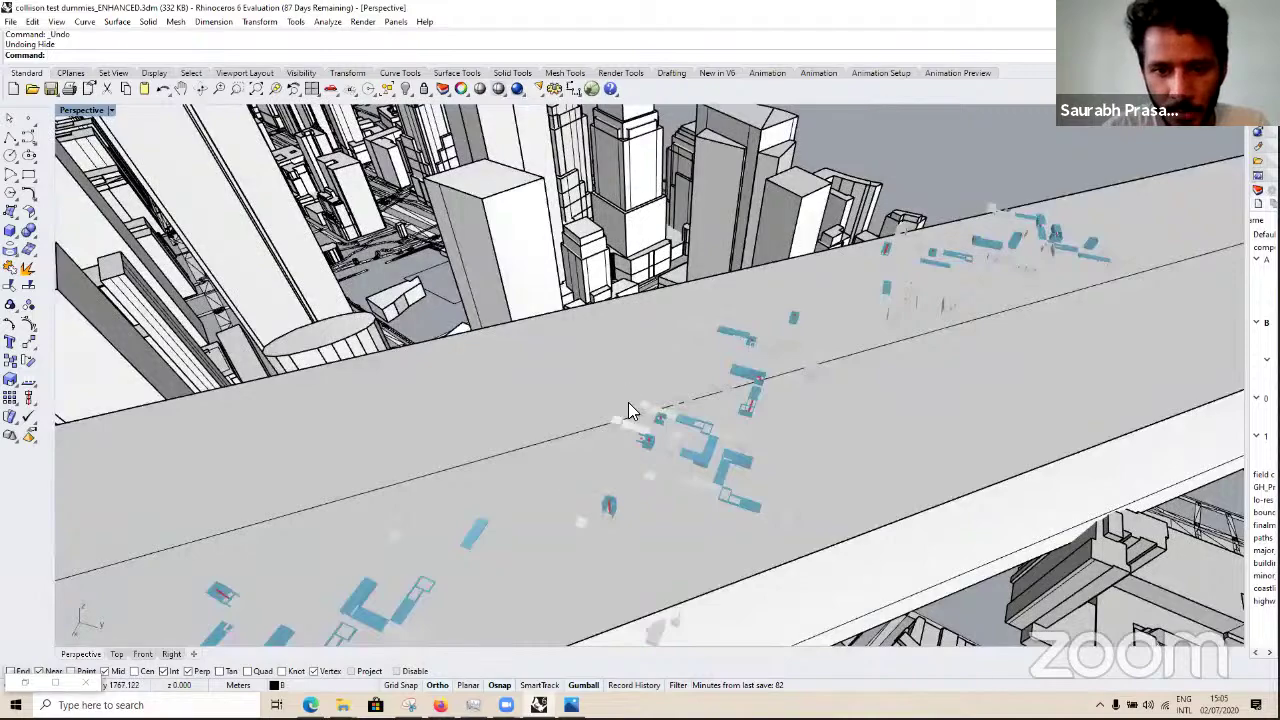
pyautogui.scroll(-5, 598, 350)
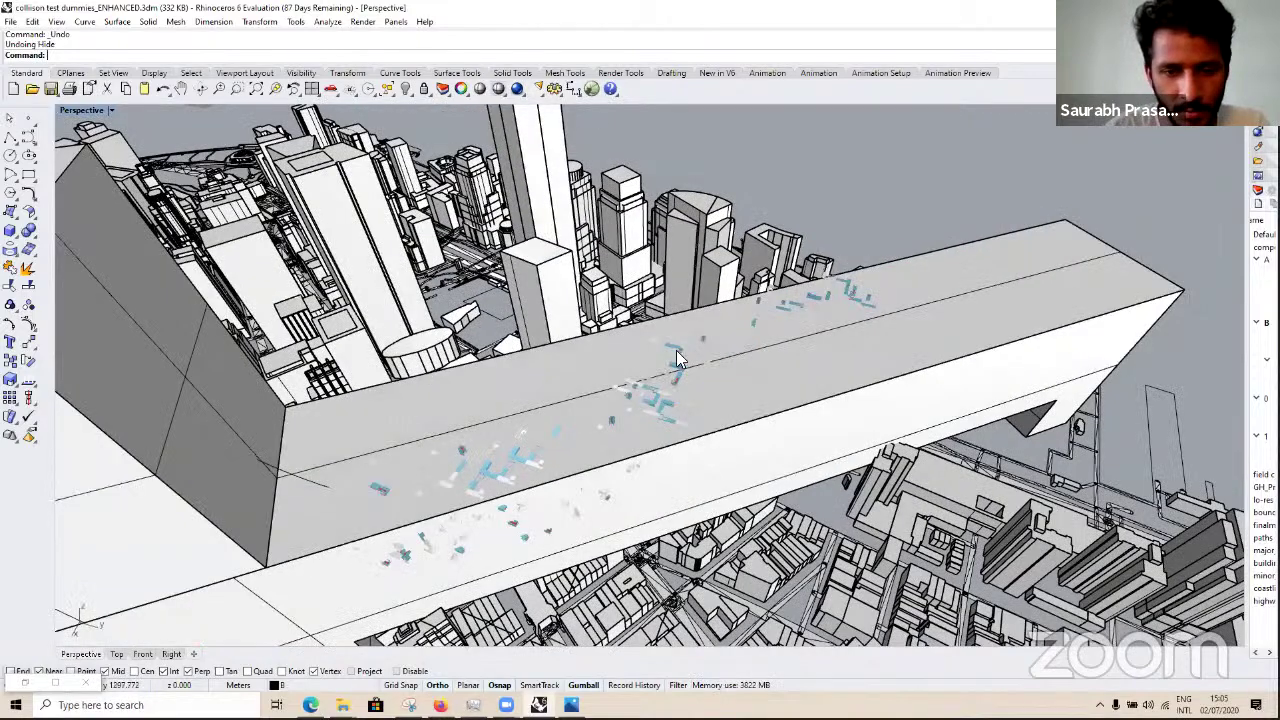
pyautogui.moveTo(790, 335); pyautogui.dragTo(940, 305, button='right')
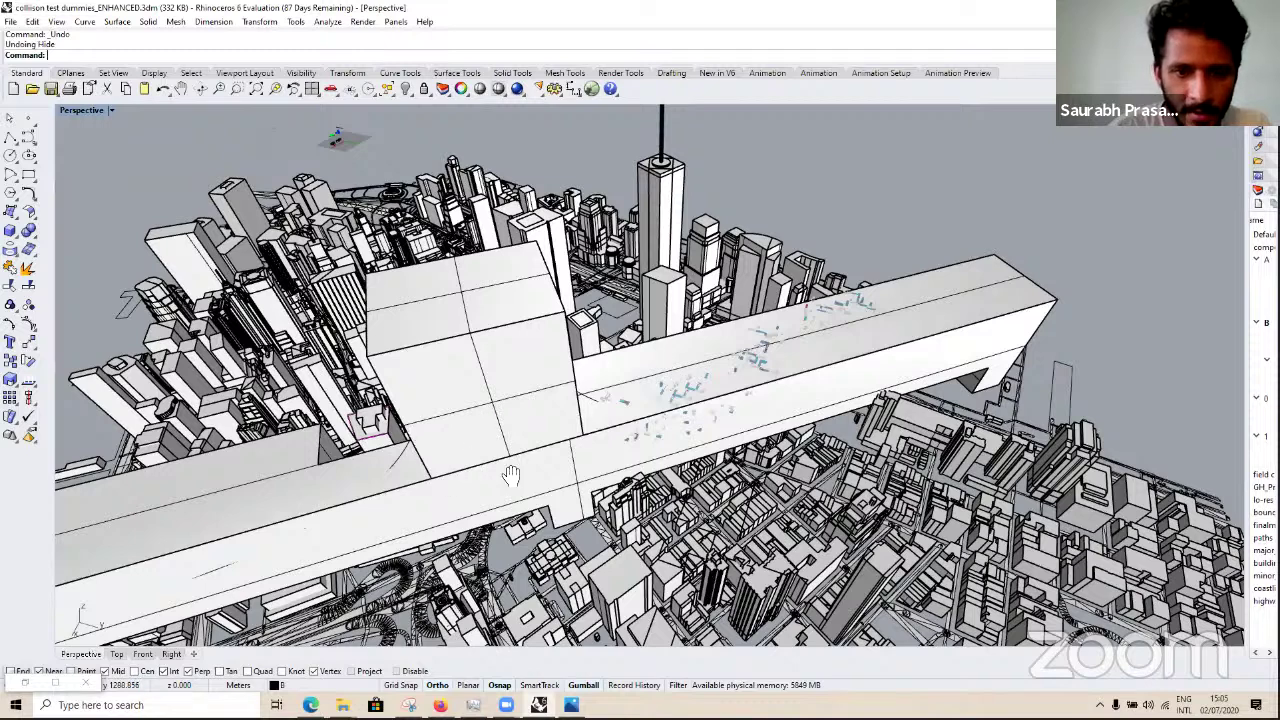
pyautogui.moveTo(603, 432); pyautogui.dragTo(658, 428, button='right')
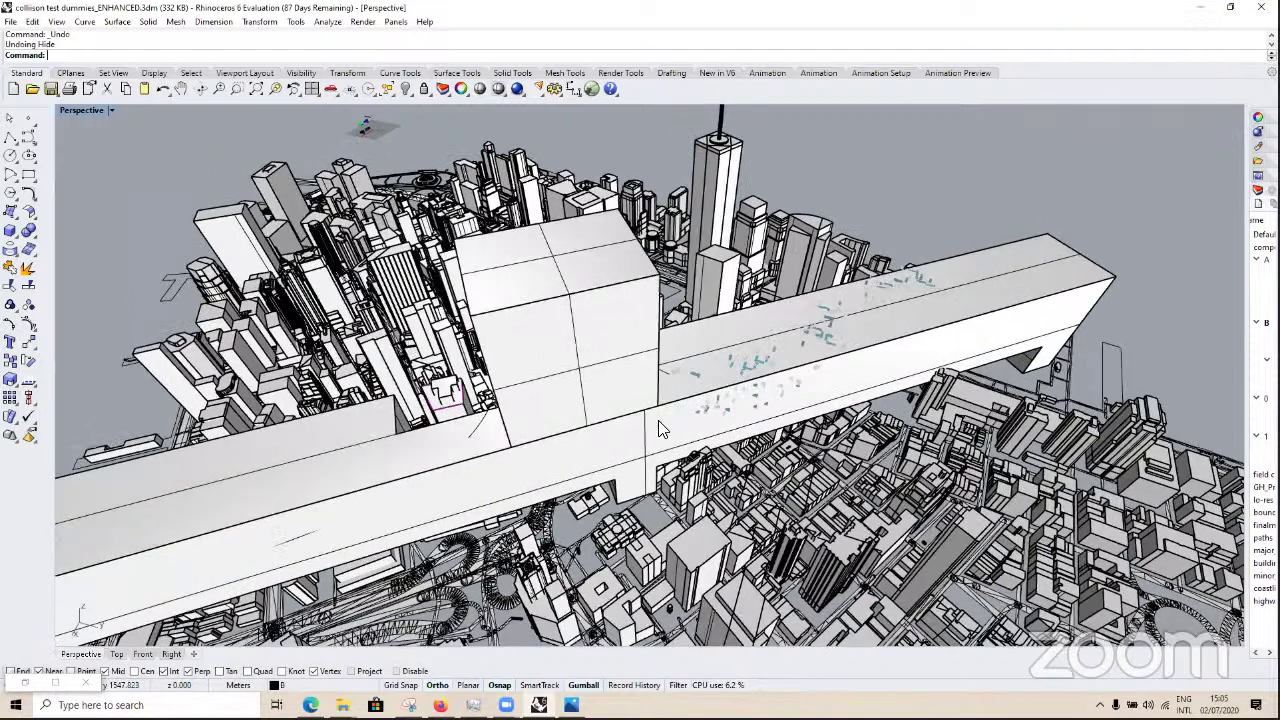
pyautogui.click(1000, 302)
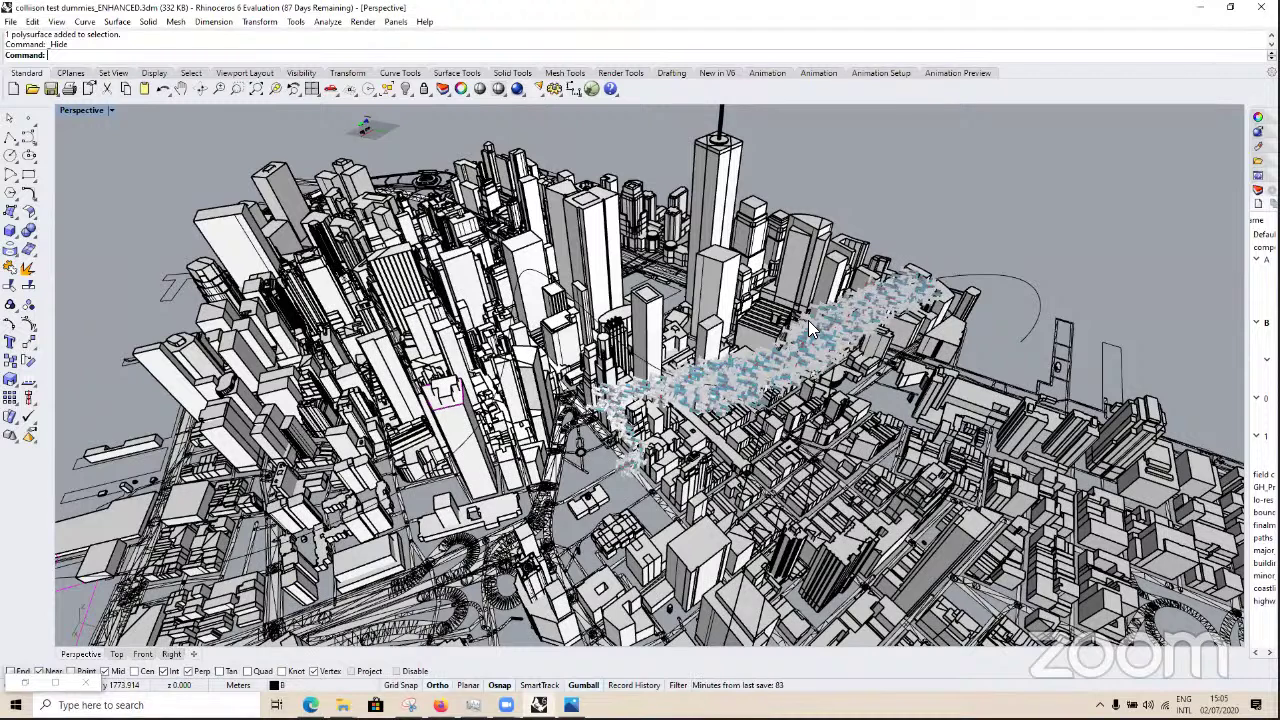
# Step: Show all hidden objects in the city model, bringing back the bounding volumes around the assemblage
pyautogui.press('XF86AudioLowerVolume')
pyautogui.middleClick(697, 243)
pyautogui.click(661, 229)
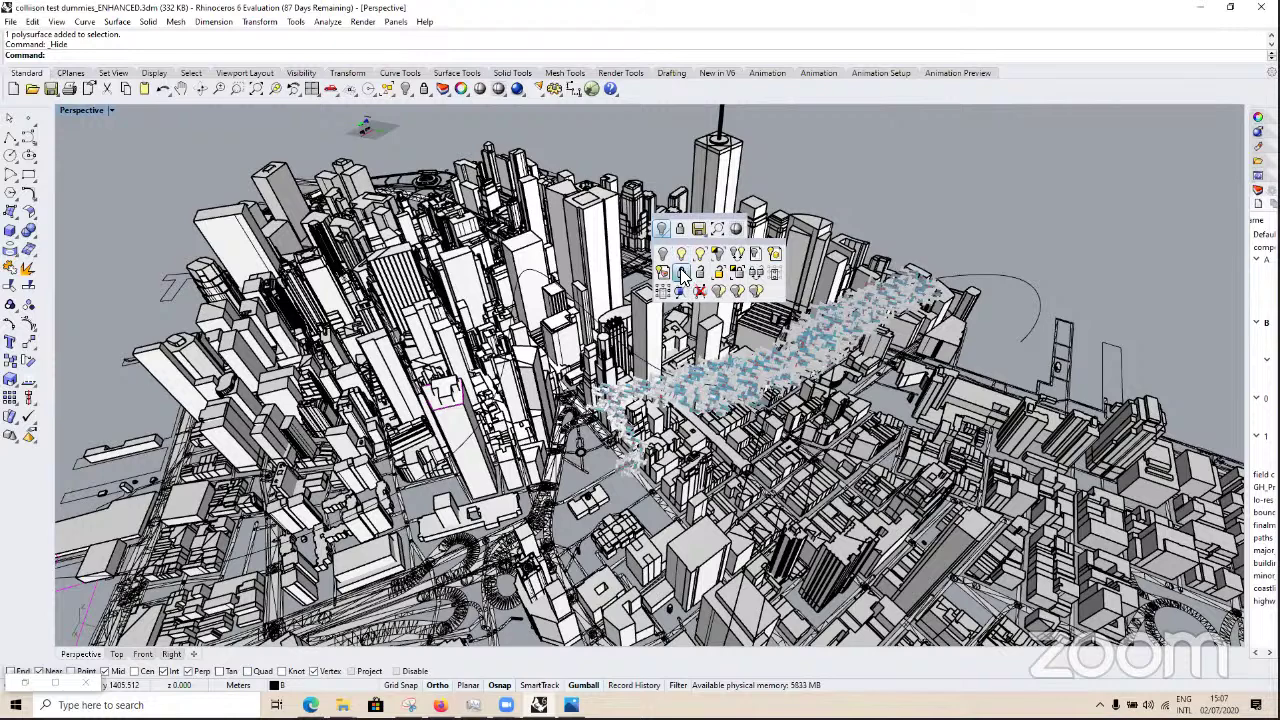
pyautogui.click(680, 254)
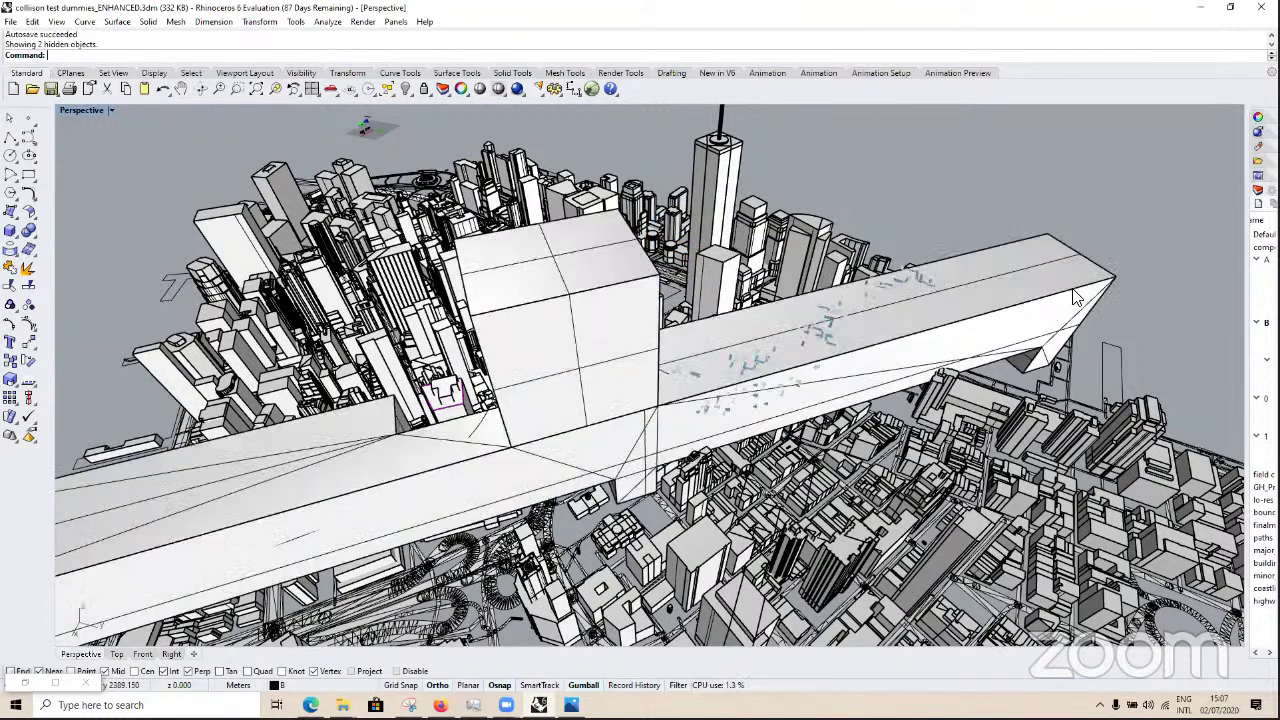
pyautogui.scroll(-3, 946, 322)
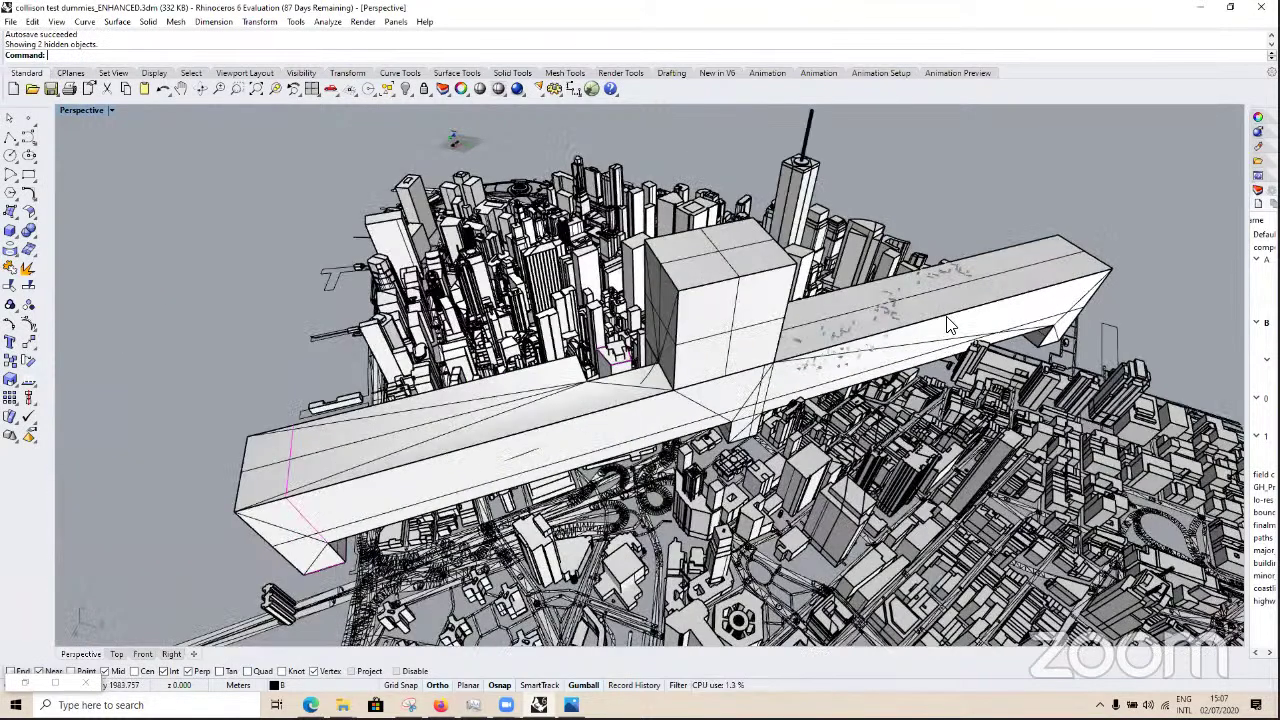
pyautogui.scroll(1, 946, 322)
pyautogui.scroll(-1, 946, 322)
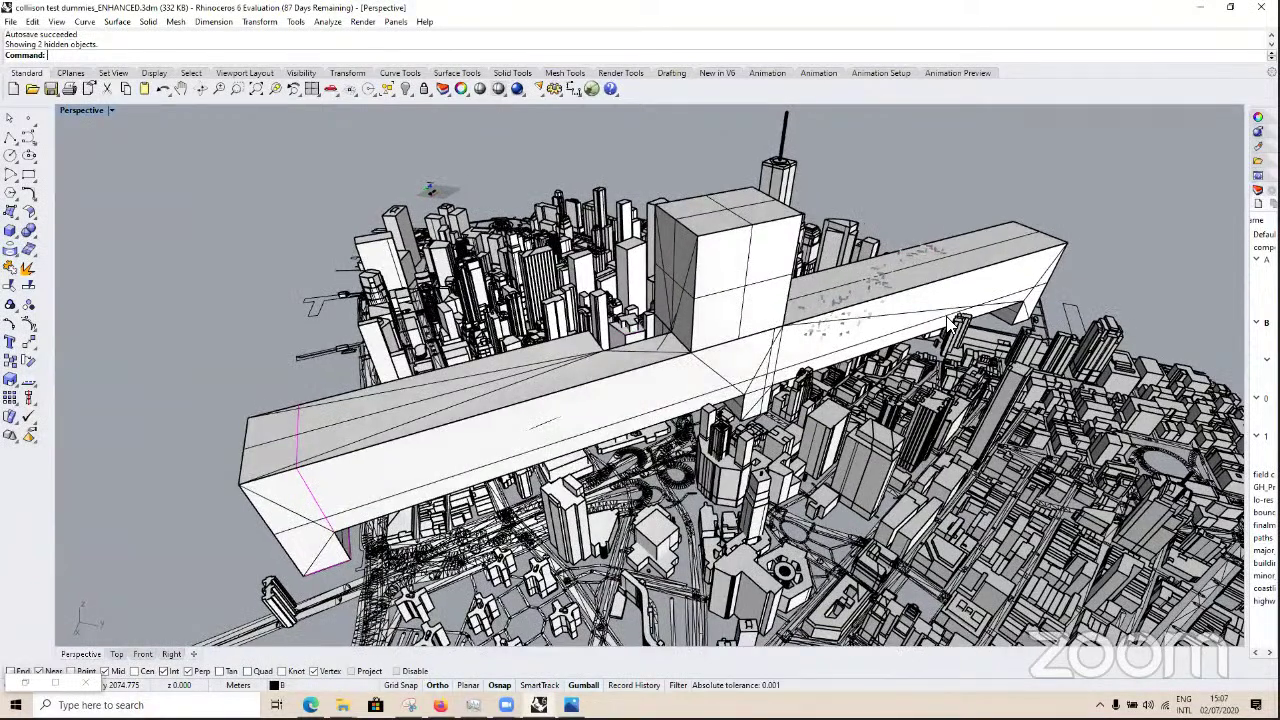
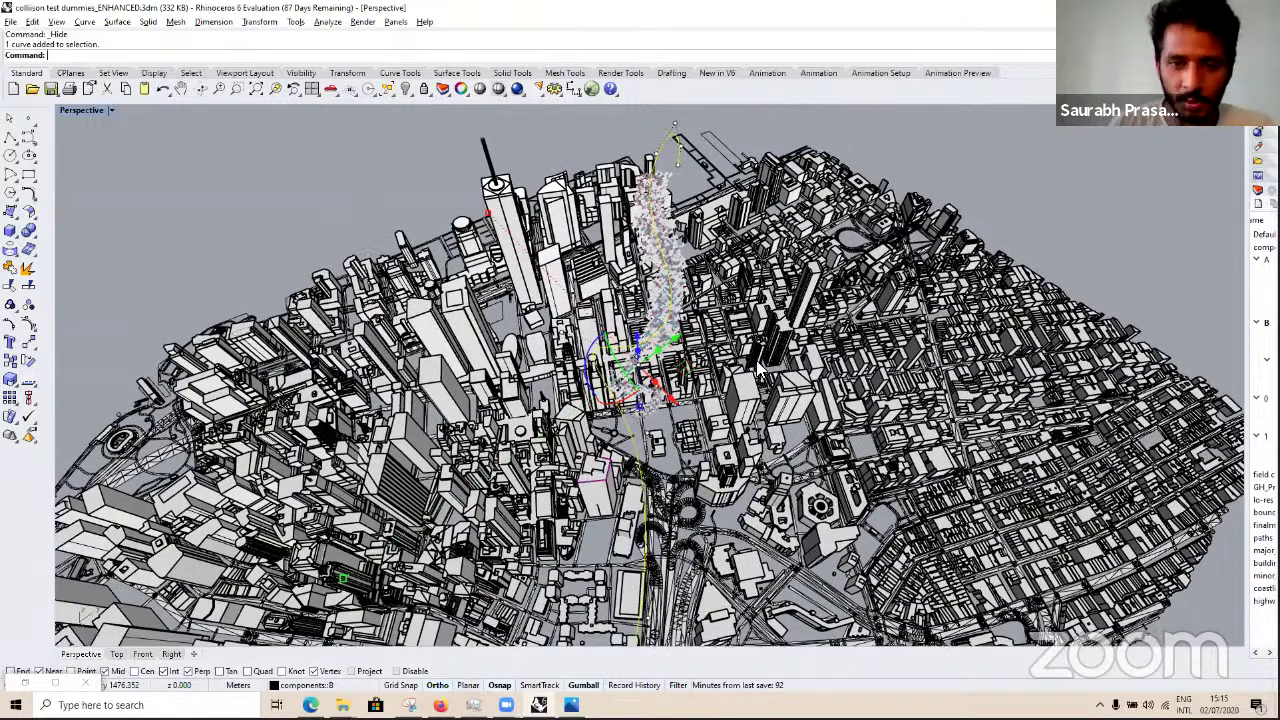
# Step: Switch to the Grasshopper definition and select the two preview components beside the Orient Geometry - circulation group and the unlabelled group below it
pyautogui.moveTo(760, 370); pyautogui.dragTo(725, 300, button='right')
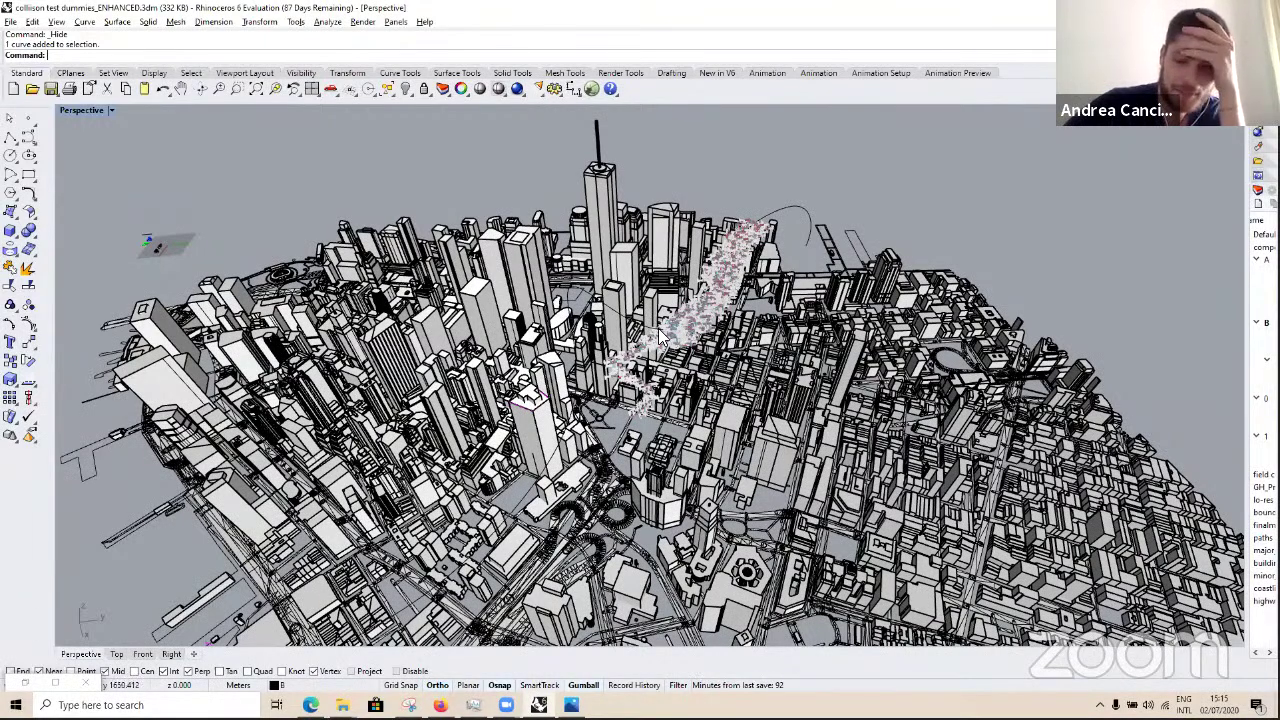
pyautogui.scroll(3, 687, 340)
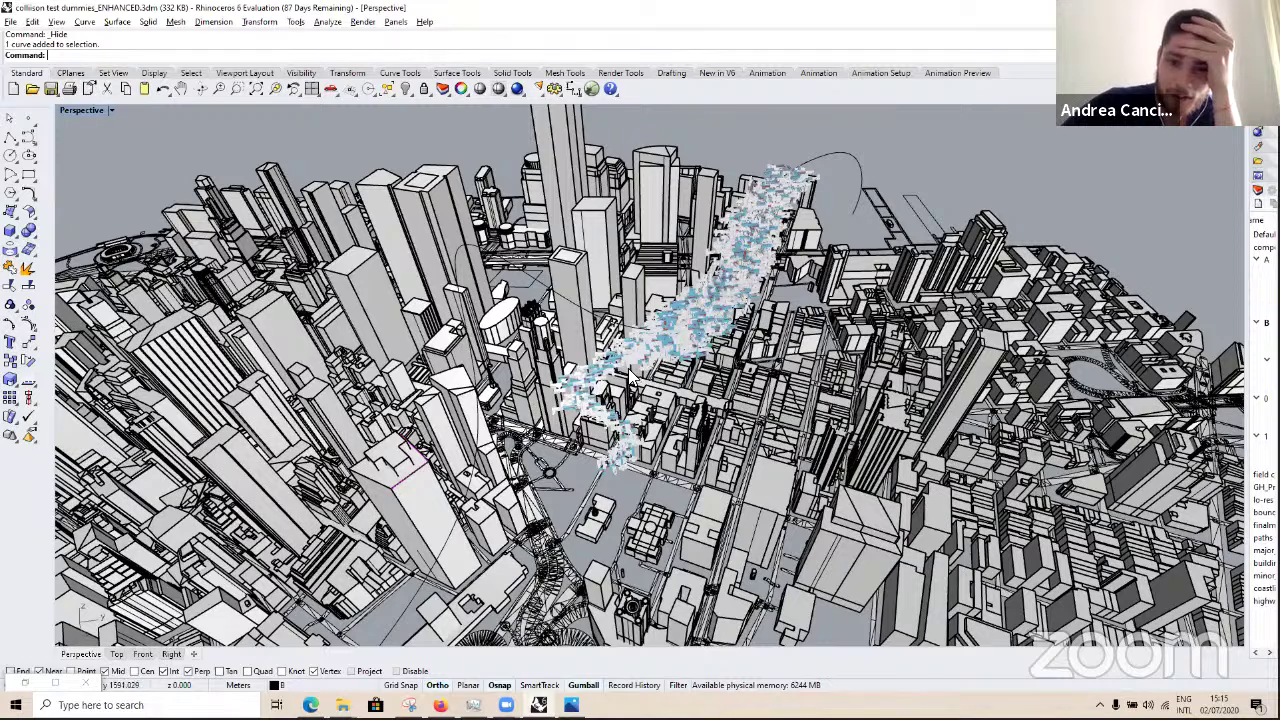
pyautogui.moveTo(620, 346); pyautogui.dragTo(856, 182, button='right')
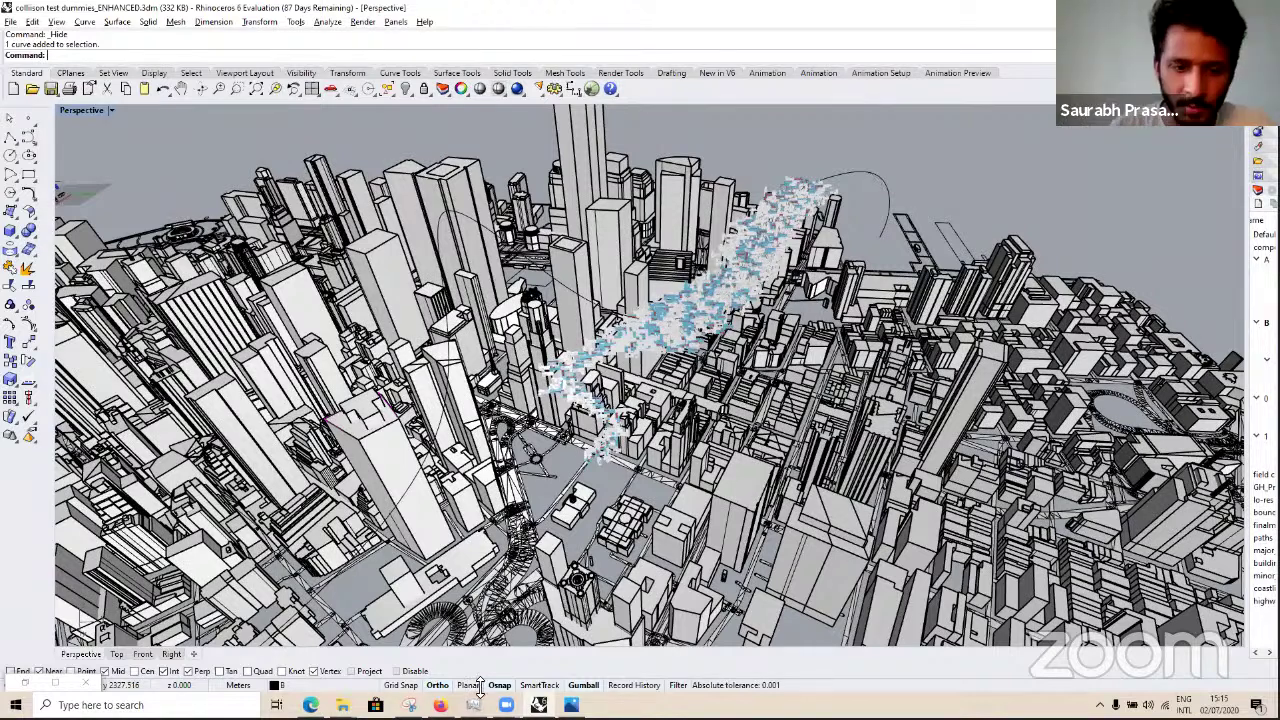
pyautogui.moveTo(690, 305); pyautogui.dragTo(656, 148, button='right')
pyautogui.hotkey('alt', 'Tab')
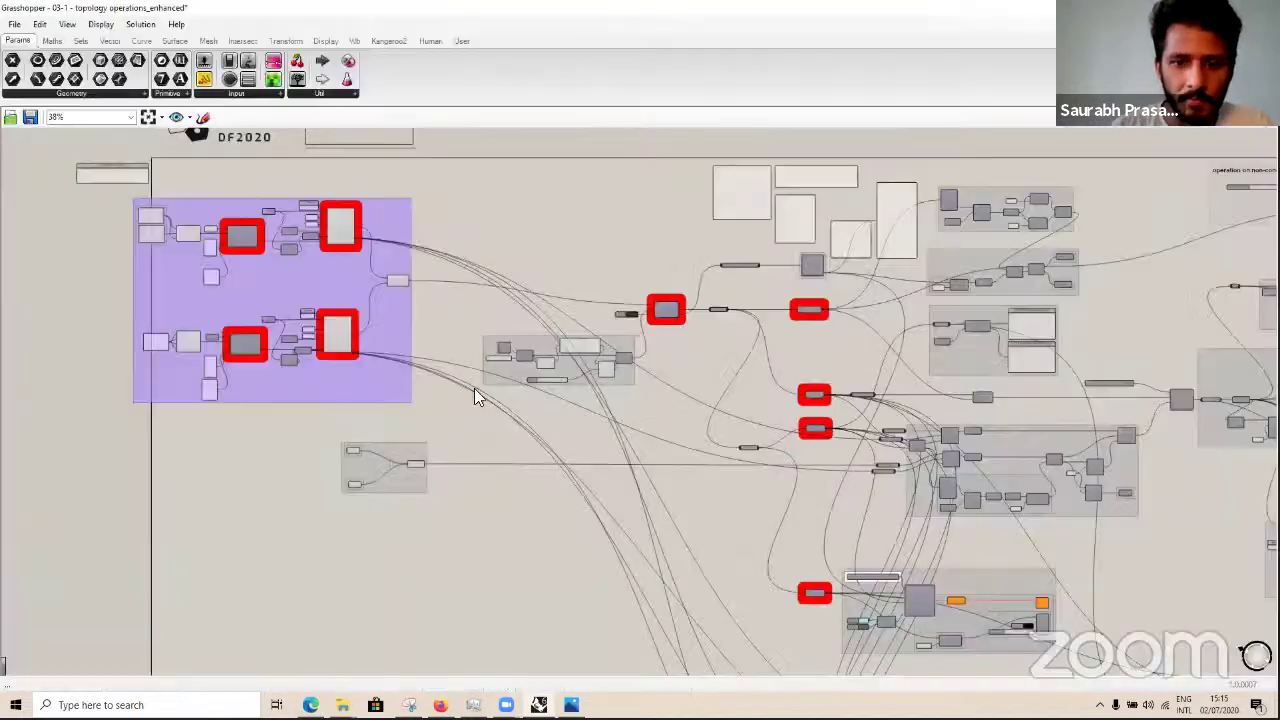
pyautogui.scroll(-3, 500, 380)
pyautogui.scroll(3, 680, 395)
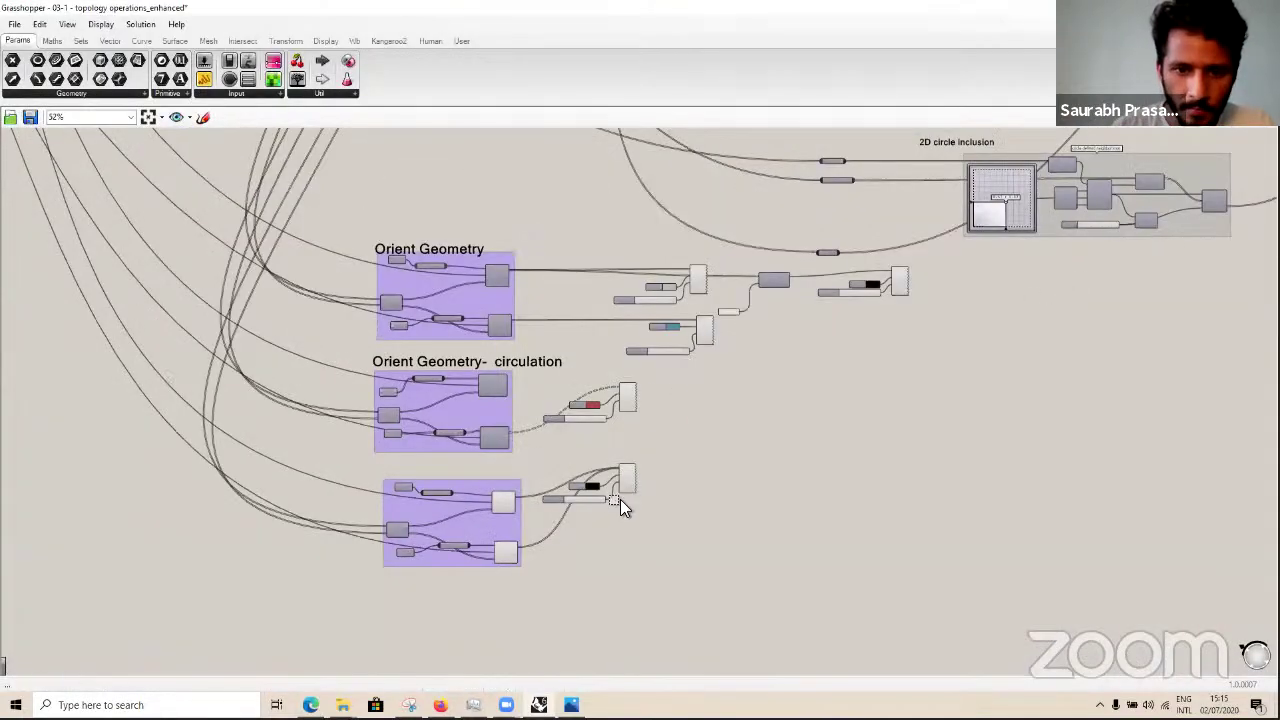
pyautogui.moveTo(682, 386); pyautogui.dragTo(616, 500)
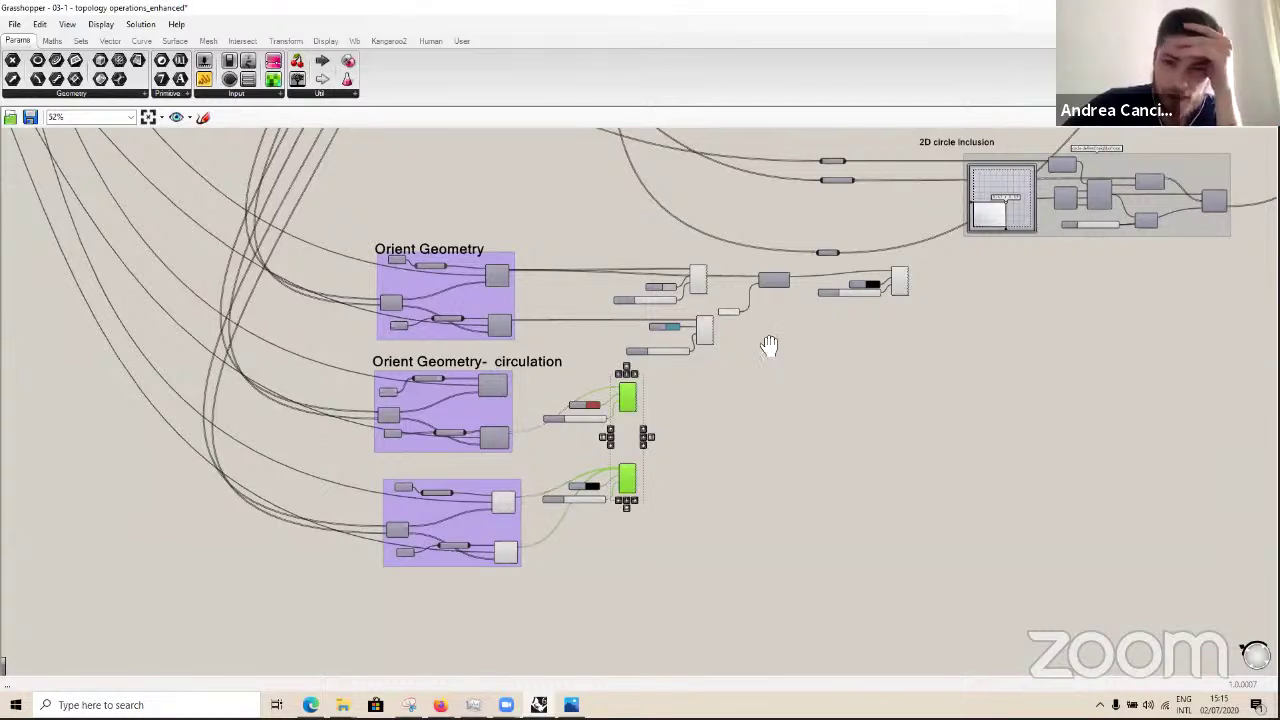
# Step: Switch back to the Rhino city model and examine the highlighted circulation running through the assemblage, up close between the towers
pyautogui.hotkey('alt', 'Tab')
pyautogui.moveTo(550, 340); pyautogui.dragTo(527, 342, button='right')
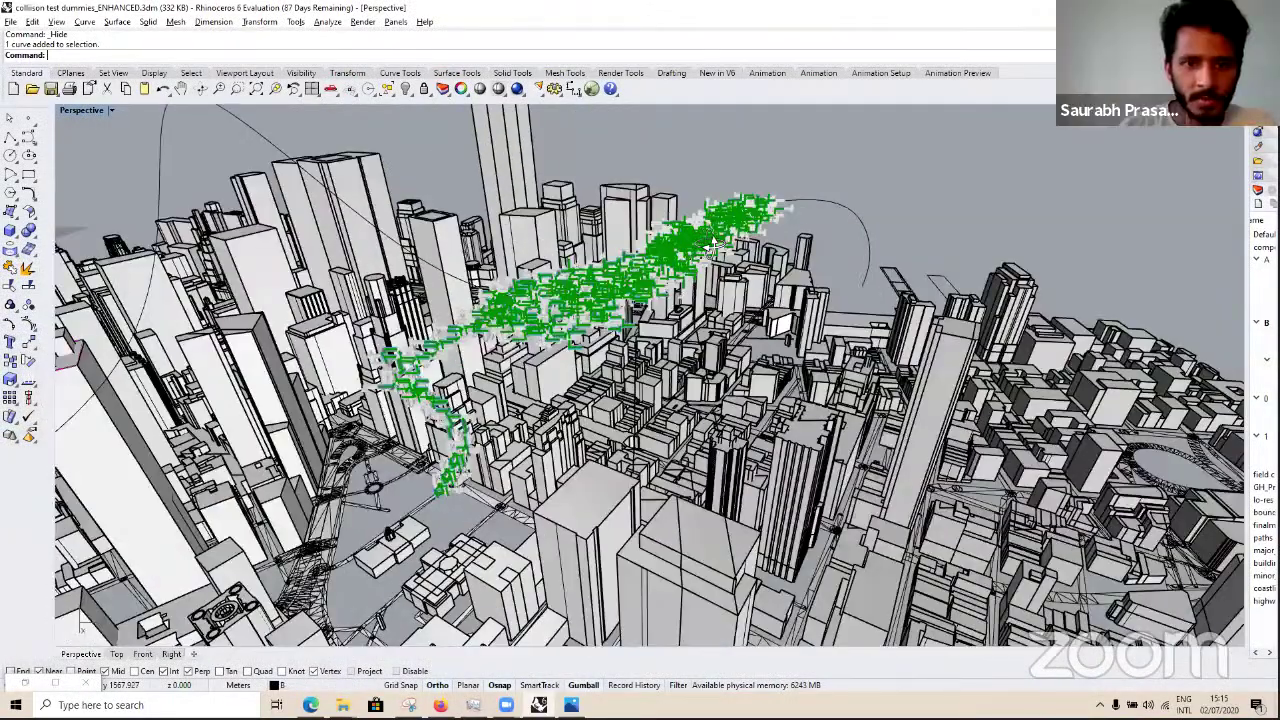
pyautogui.moveTo(700, 245); pyautogui.dragTo(952, 225, button='right')
pyautogui.scroll(5, 676, 220)
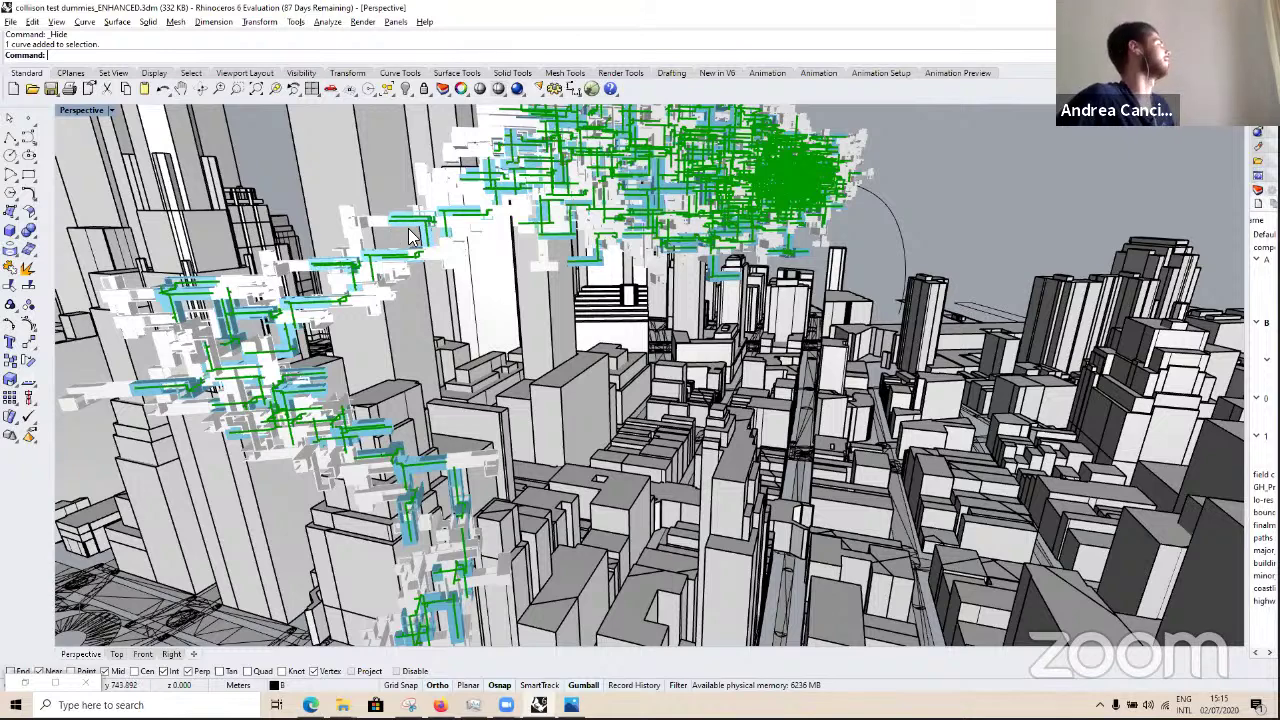
pyautogui.scroll(2, 578, 298)
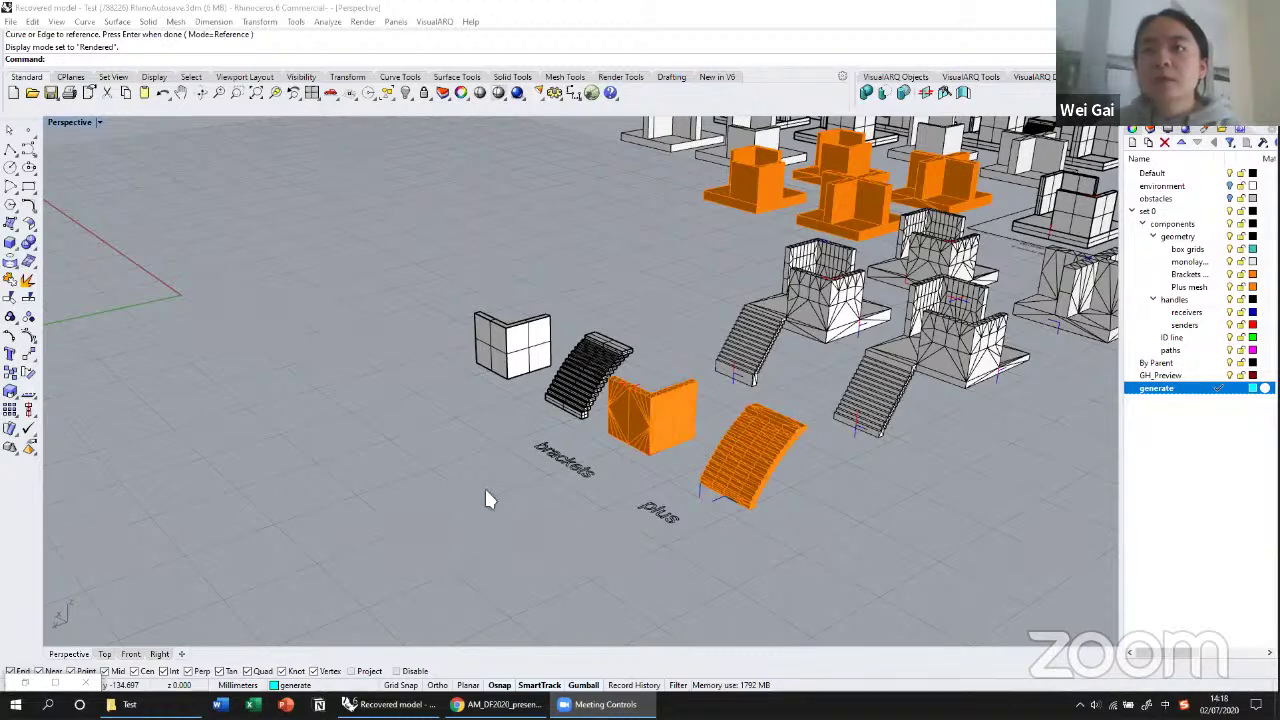
# Step: Examine the brackets and plus base parts, comparing the wall and stair geometry with the assembled component variants
pyautogui.keyDown('shift'); pyautogui.moveTo(484, 490); pyautogui.dragTo(486, 492, button='right'); pyautogui.keyUp('shift')
pyautogui.scroll(5, 486, 490)
pyautogui.scroll(-5, 648, 540)
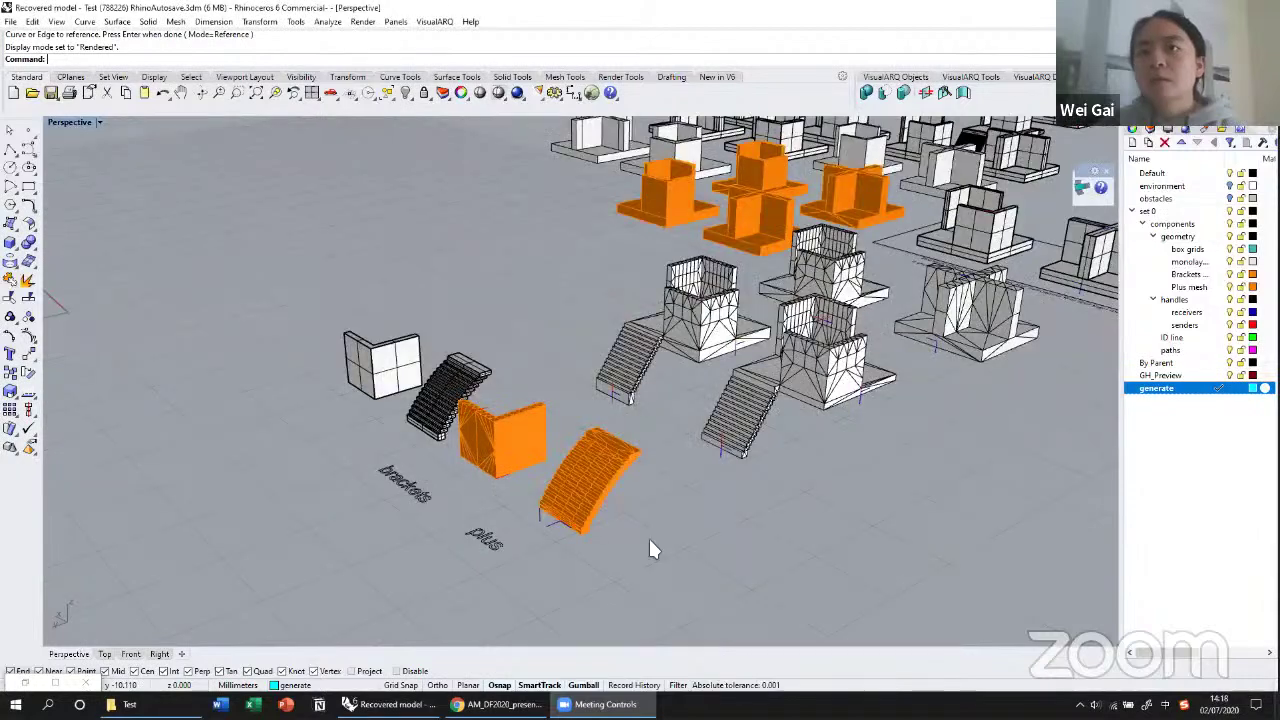
pyautogui.keyDown('shift'); pyautogui.moveTo(650, 548); pyautogui.dragTo(686, 482, button='right'); pyautogui.keyUp('shift')
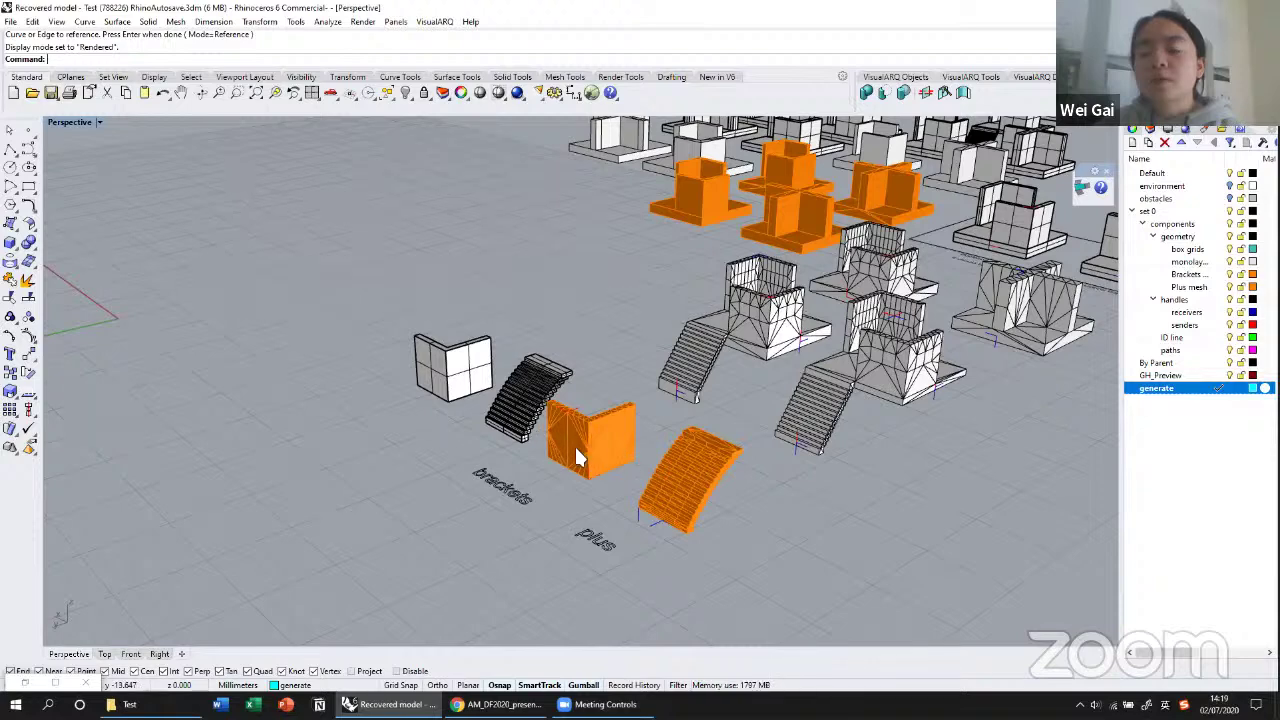
# Step: Examine the spherical aggregation of wall and stair components, checking its overall form and how the pieces interlock
pyautogui.scroll(-10, 782, 450)
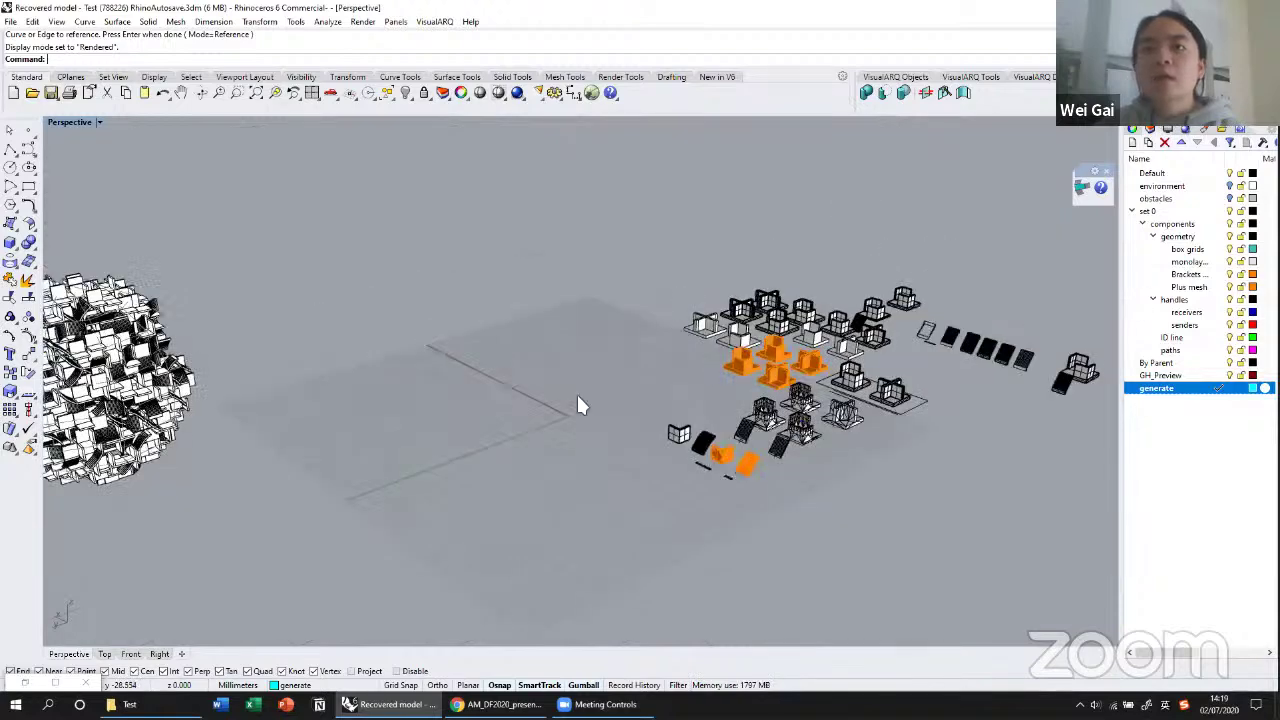
pyautogui.scroll(10, 480, 420)
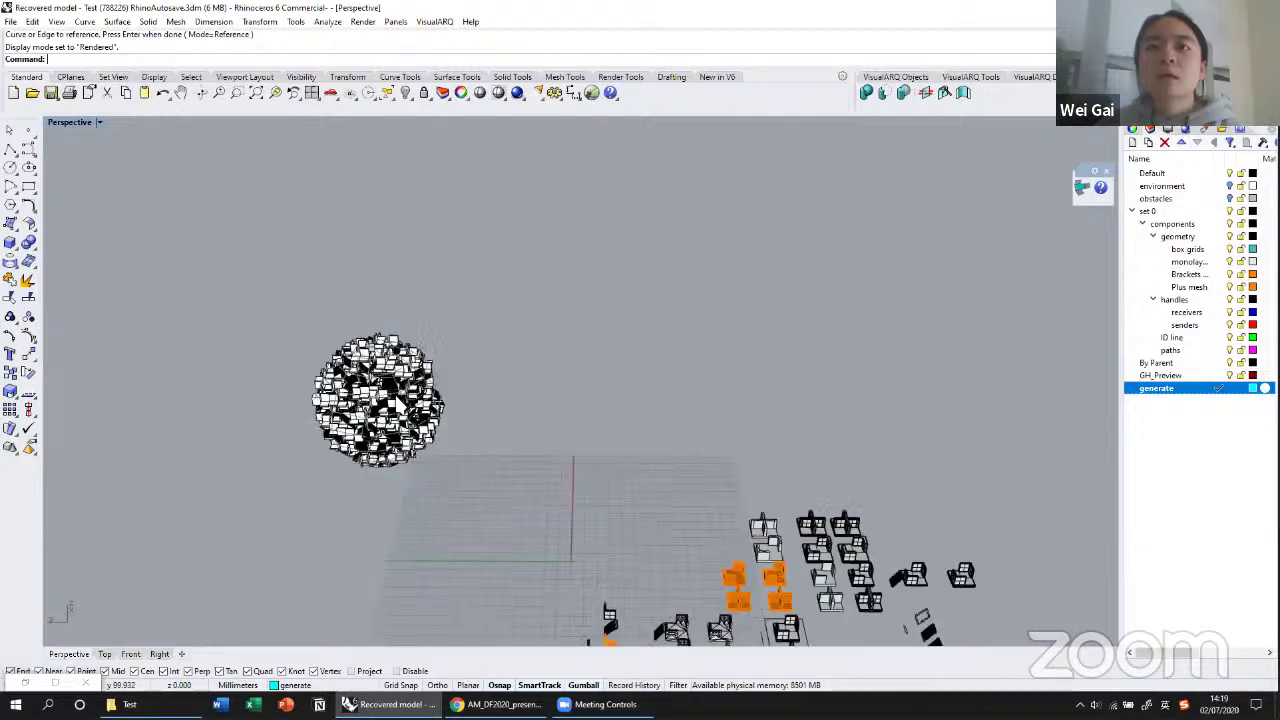
pyautogui.scroll(3, 663, 366)
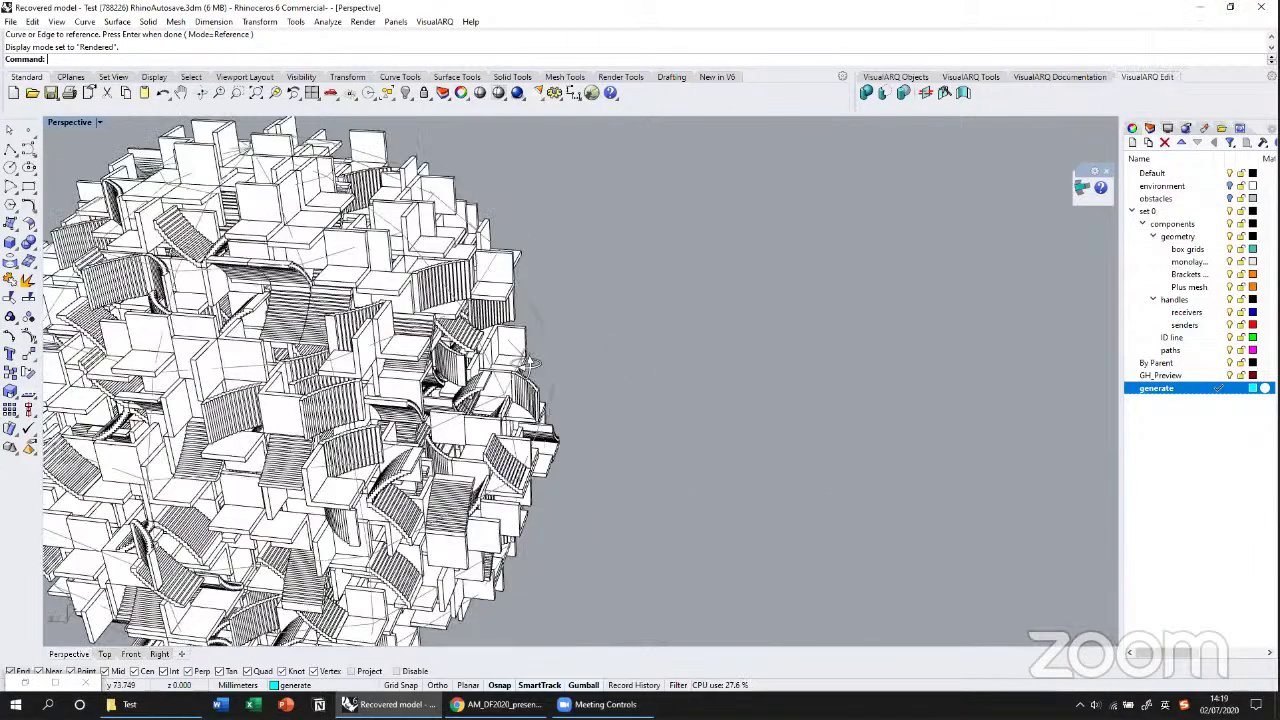
pyautogui.scroll(-5, 663, 366)
pyautogui.scroll(8, 490, 330)
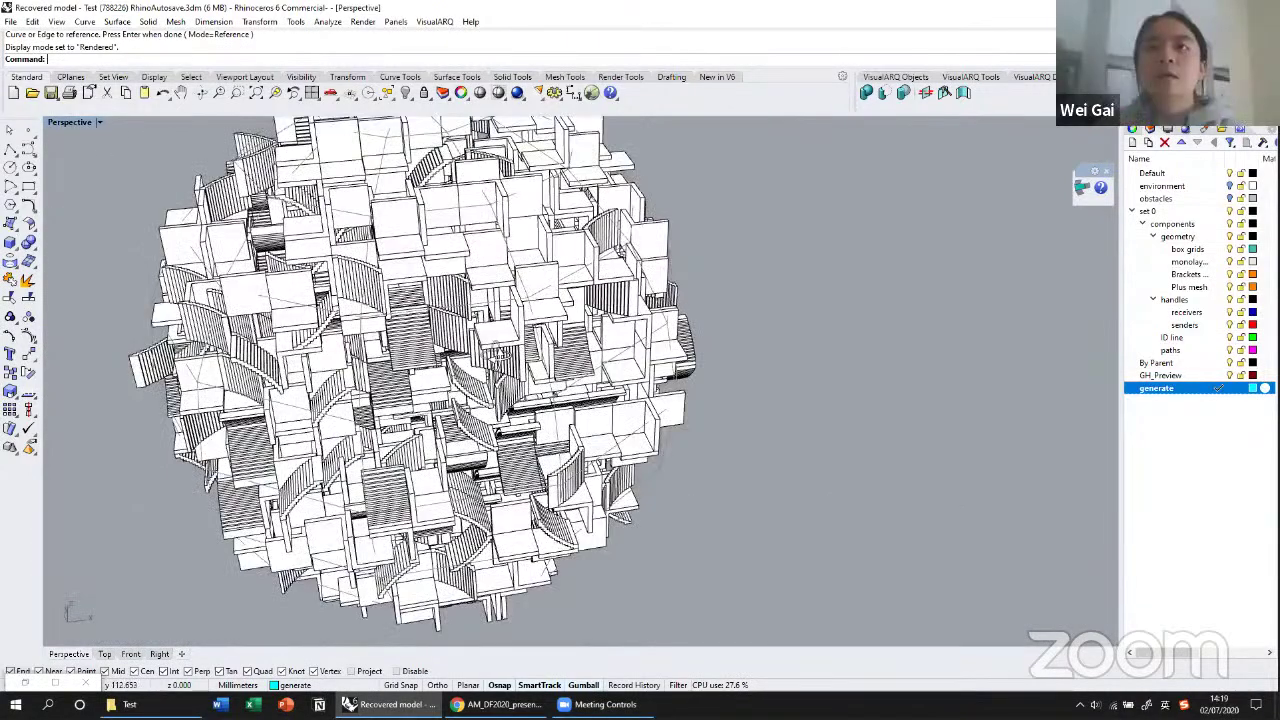
pyautogui.scroll(-3, 516, 334)
pyautogui.scroll(6, 512, 450)
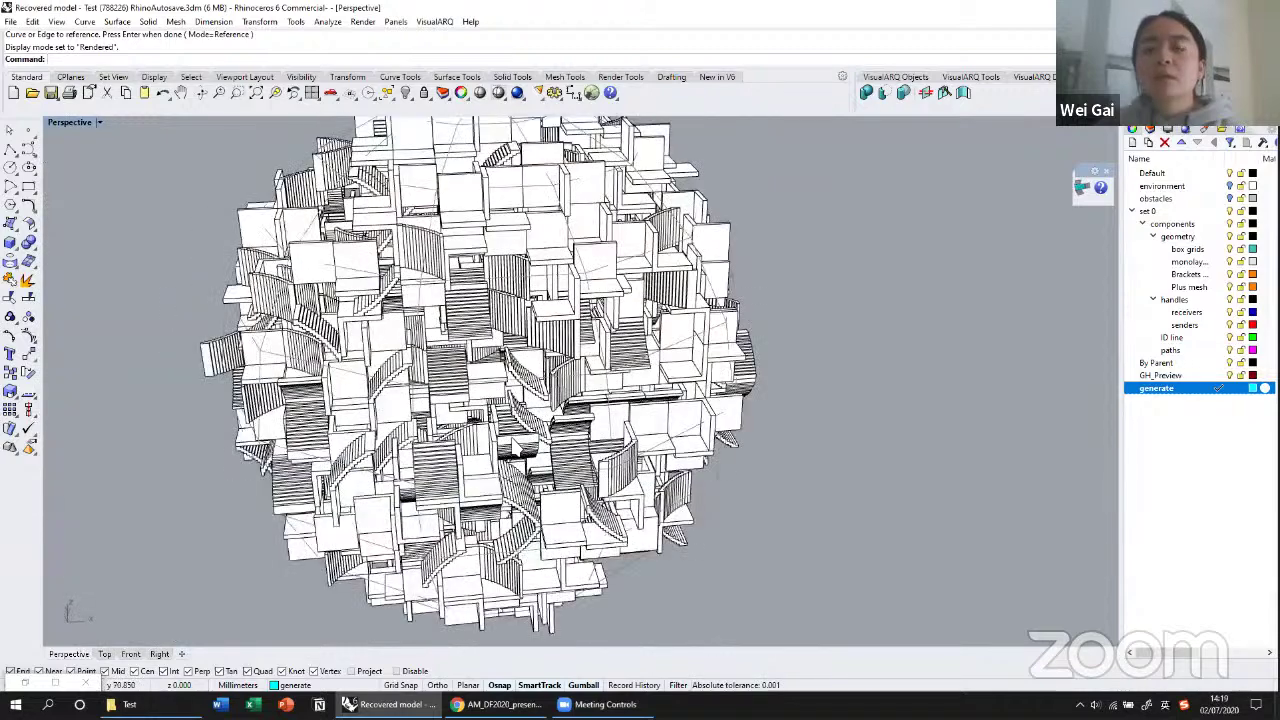
pyautogui.scroll(-3, 514, 452)
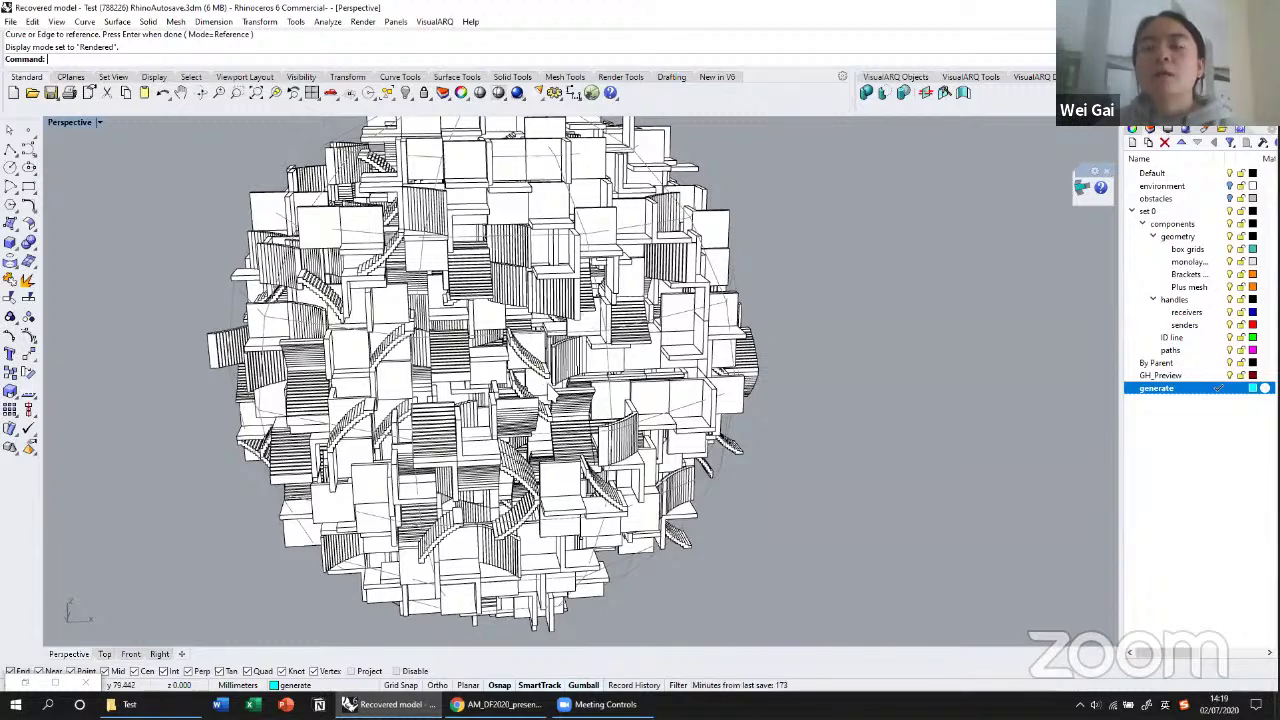
pyautogui.scroll(-3, 490, 380)
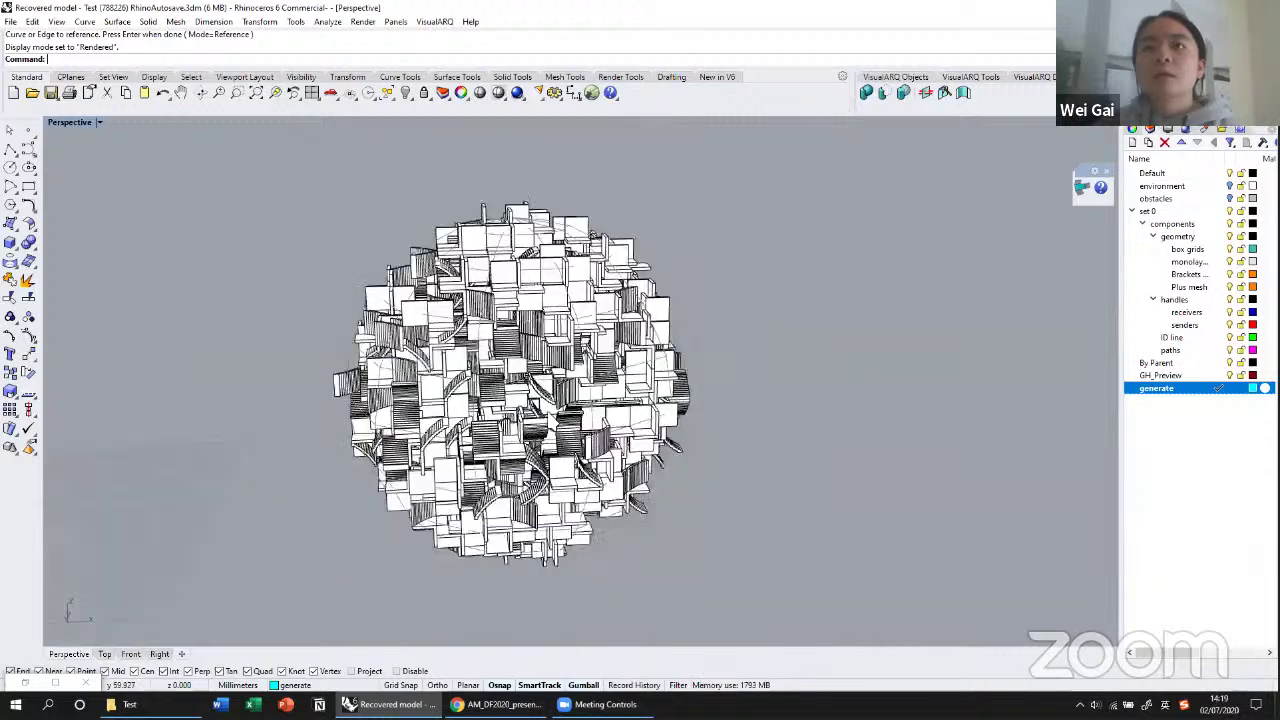
pyautogui.scroll(4, 490, 380)
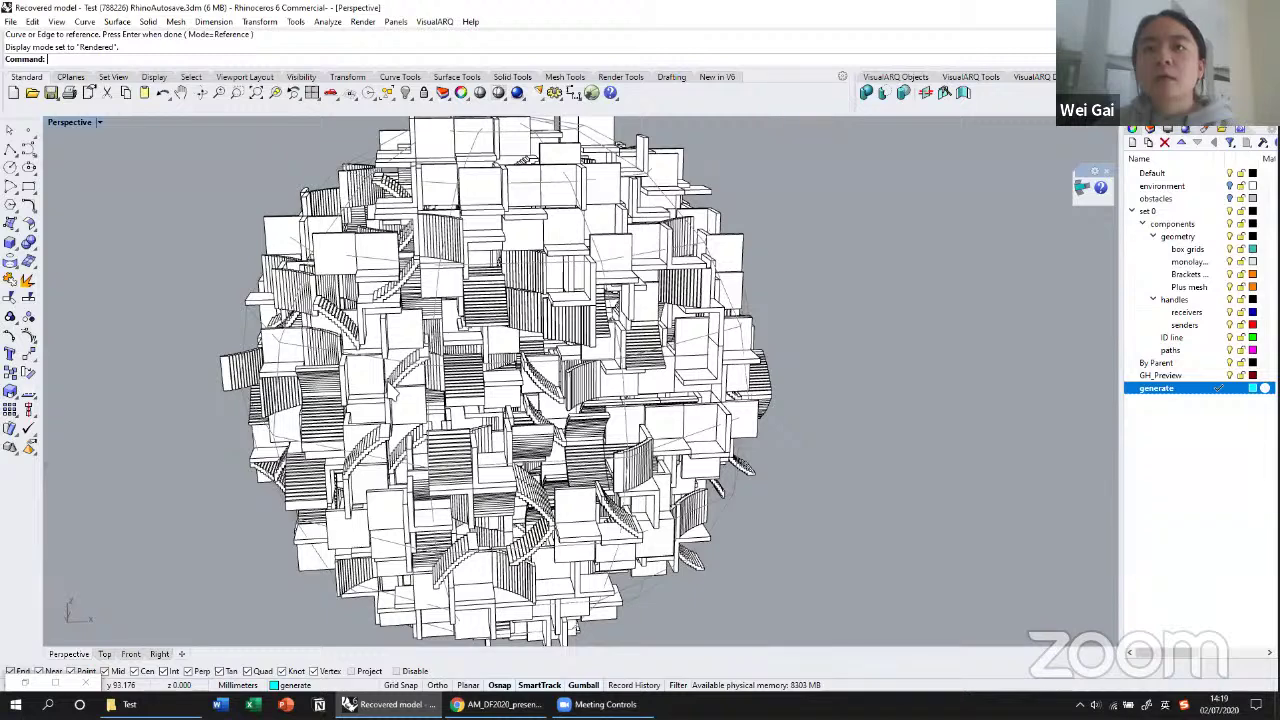
pyautogui.scroll(-3, 340, 348)
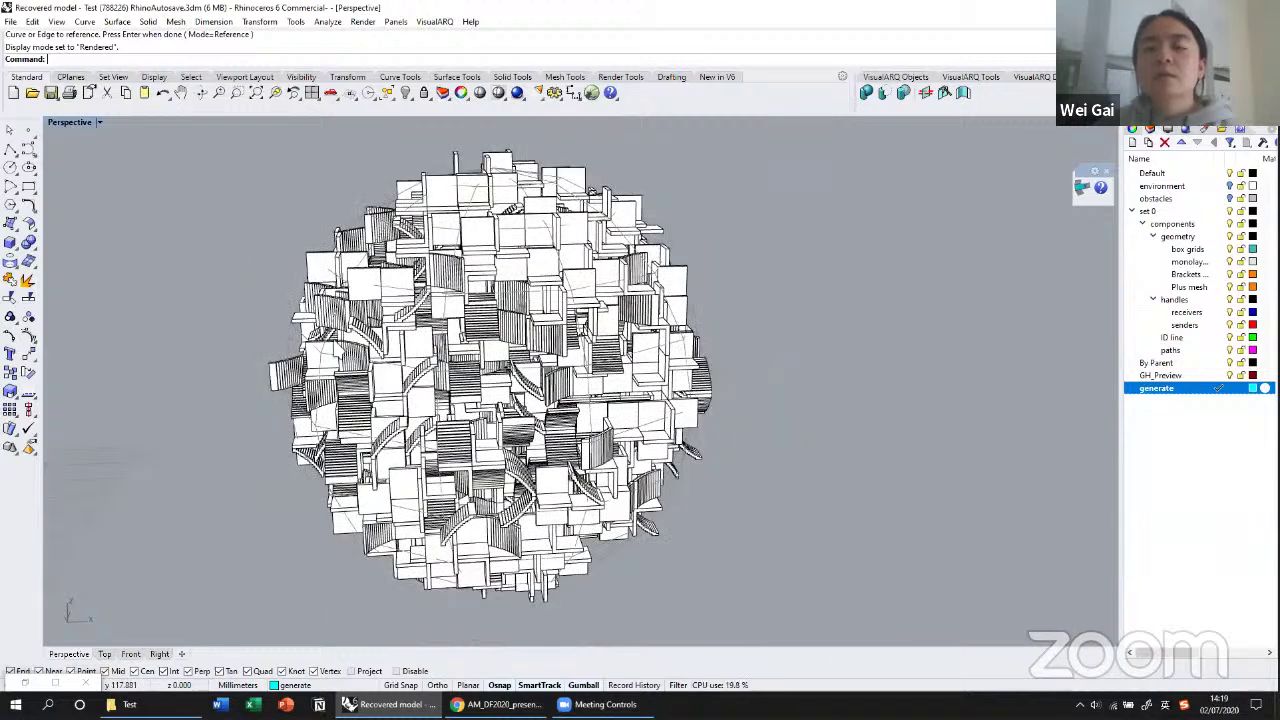
pyautogui.scroll(4, 461, 356)
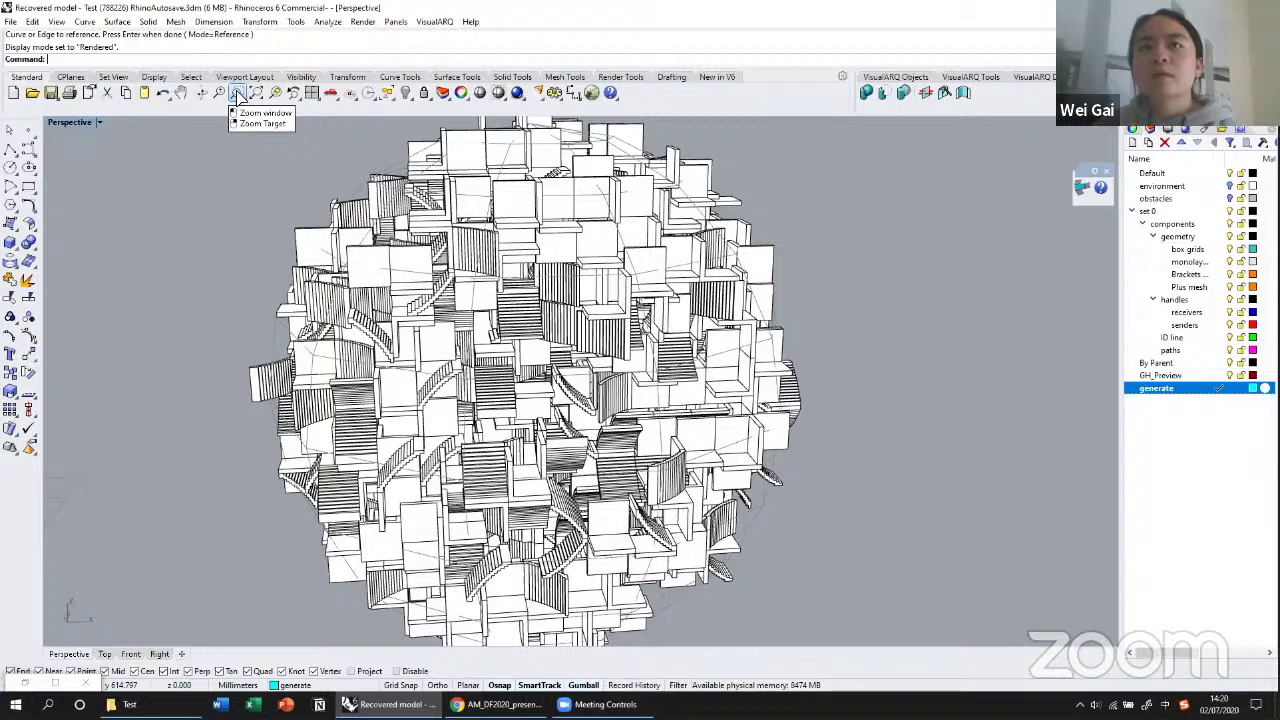
# Step: Zoom to a window around the stairs near the sphere's centre and set the Perspective viewport's display mode to Rendered
pyautogui.click(238, 93)
pyautogui.moveTo(500, 305); pyautogui.dragTo(715, 510)
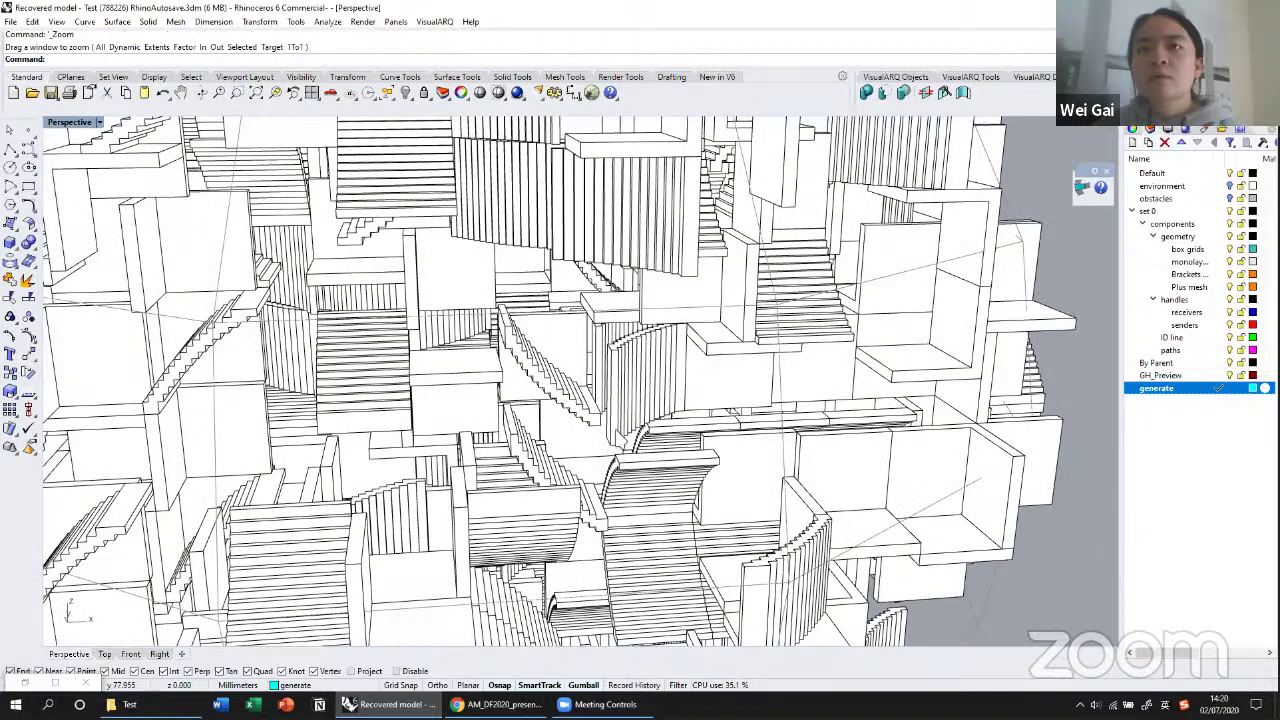
pyautogui.scroll(3, 608, 415)
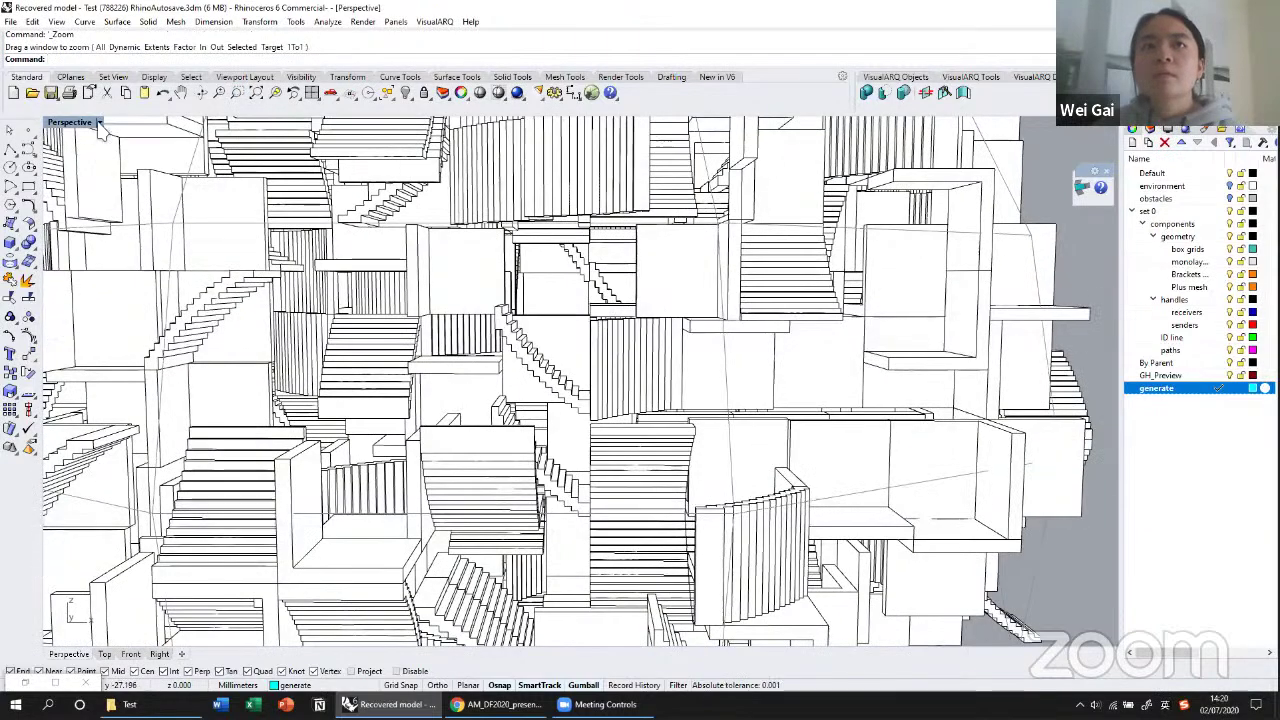
pyautogui.click(99, 122)
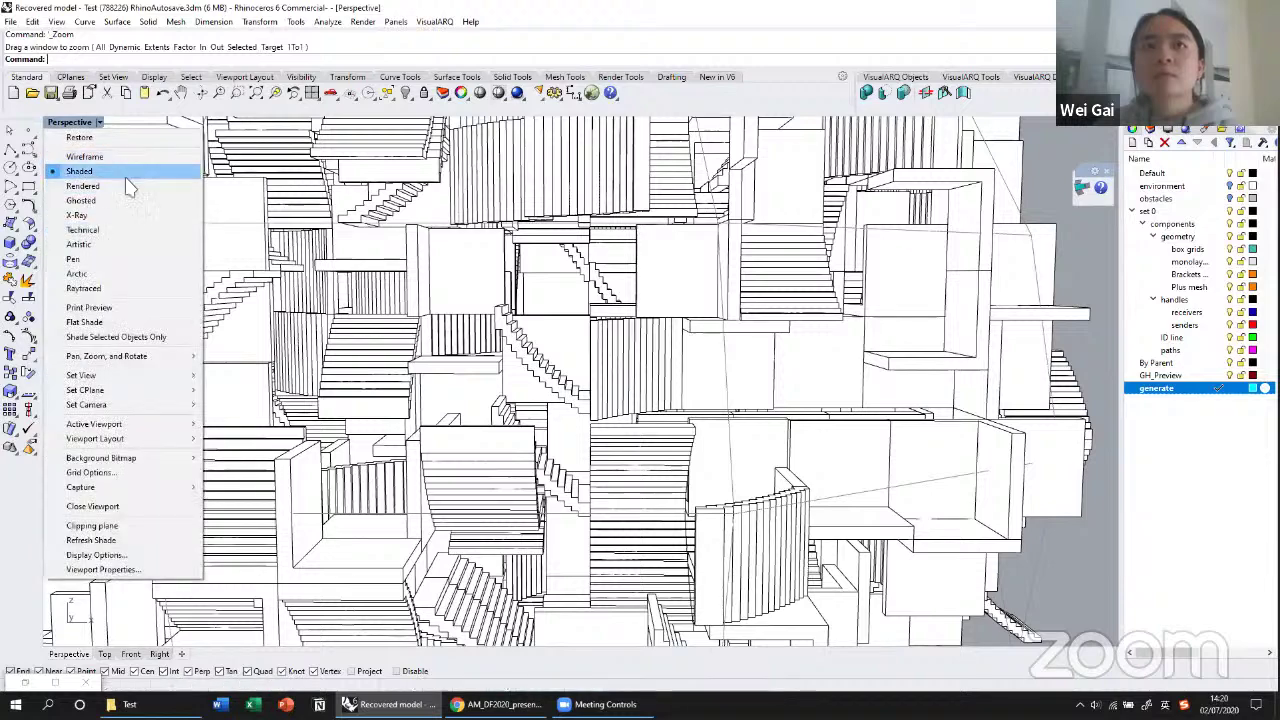
pyautogui.click(155, 187)
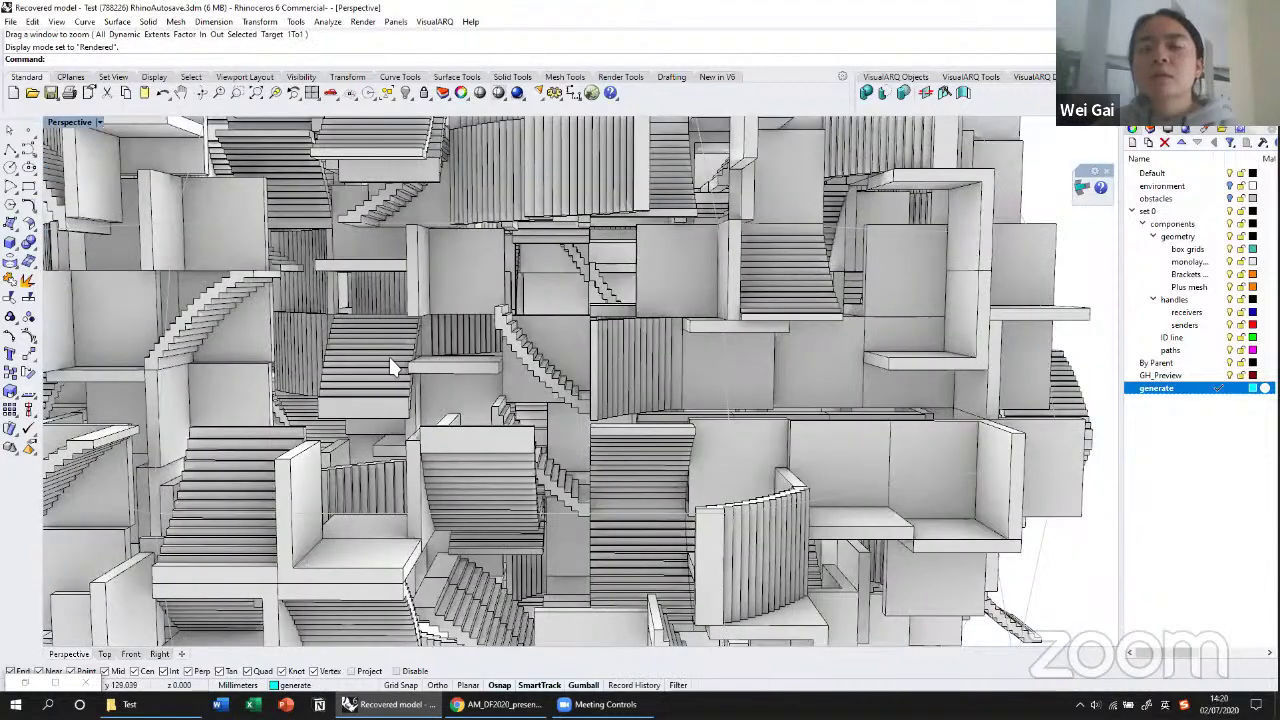
# Step: Inspect the rendered aggregation up close, examining how the curved stairs connect to the platforms and walls
pyautogui.scroll(4, 420, 410)
pyautogui.scroll(-3, 440, 465)
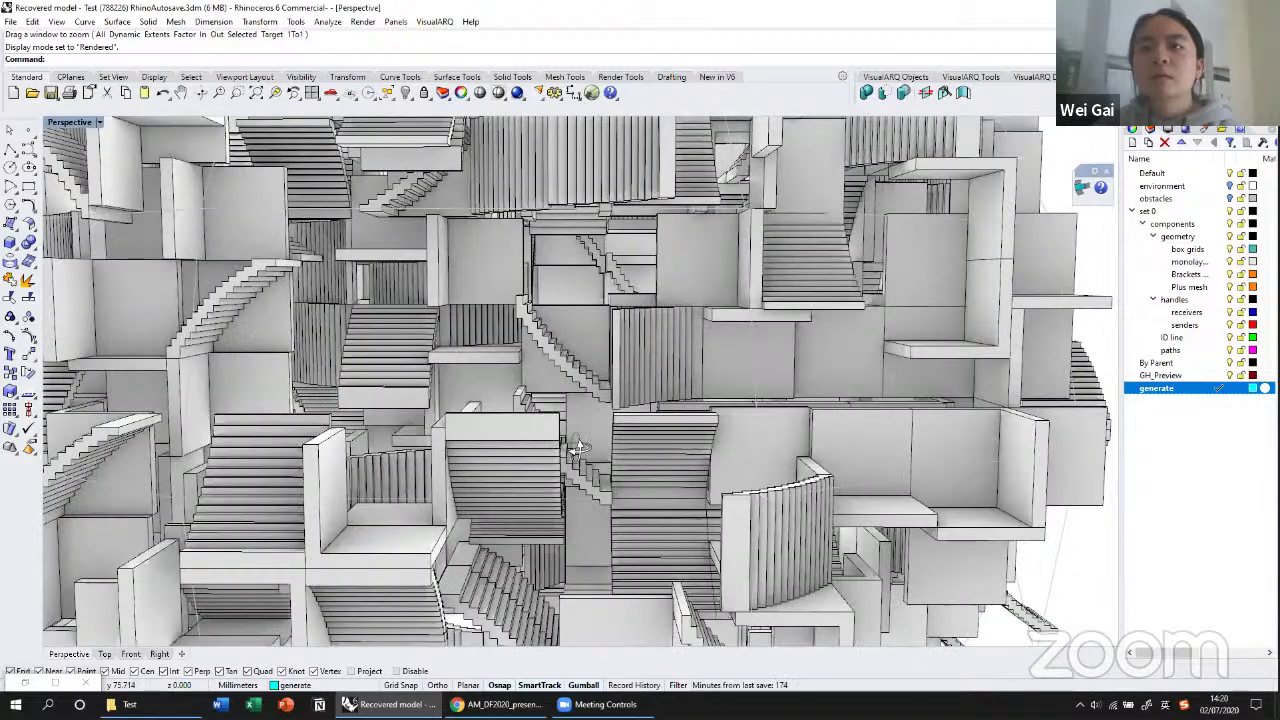
pyautogui.scroll(2, 560, 450)
pyautogui.moveTo(518, 457); pyautogui.dragTo(634, 394, button='right')
pyautogui.scroll(3, 607, 430)
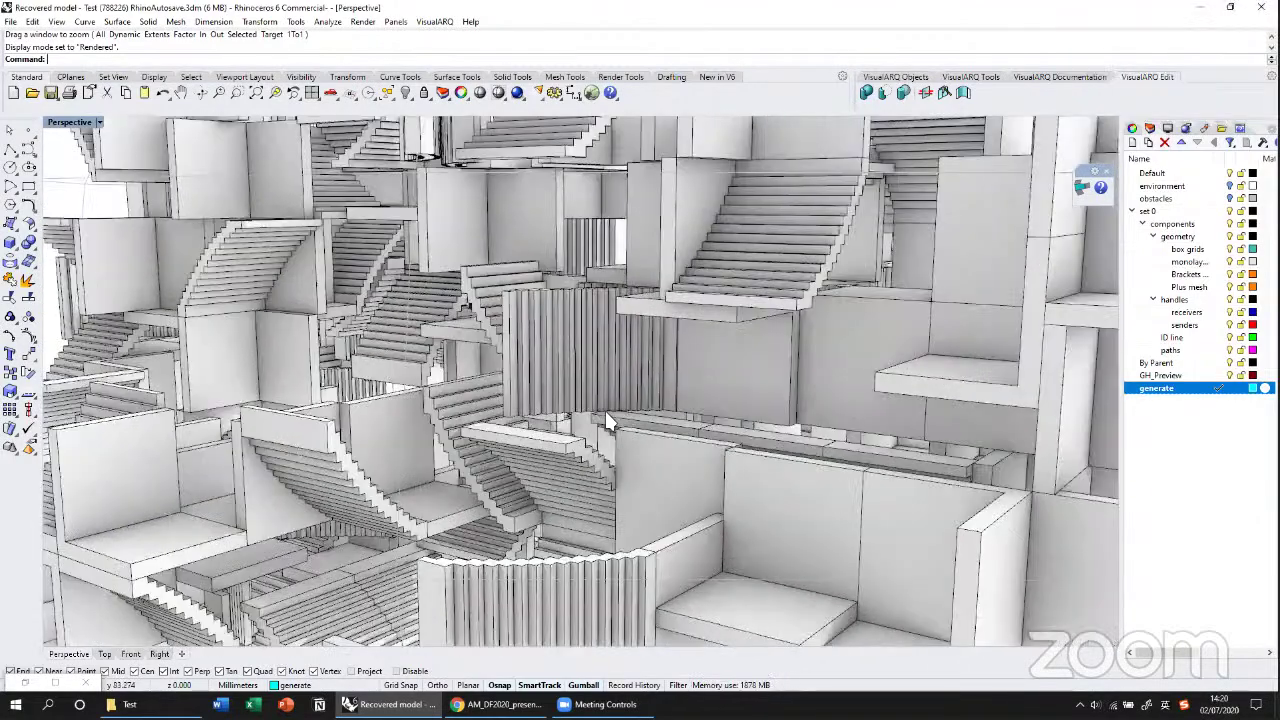